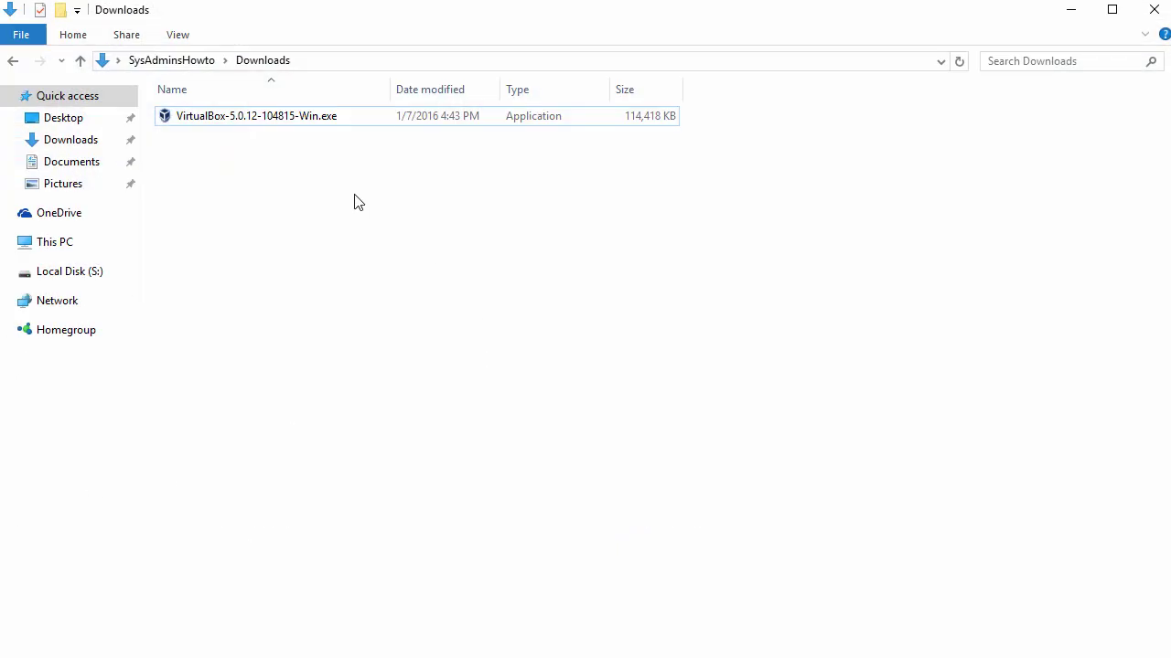
Step: Select the VirtualBox-5.0.12-104815-Win.exe installer in the Downloads folder
left_click(320, 119)
left_click(322, 123)
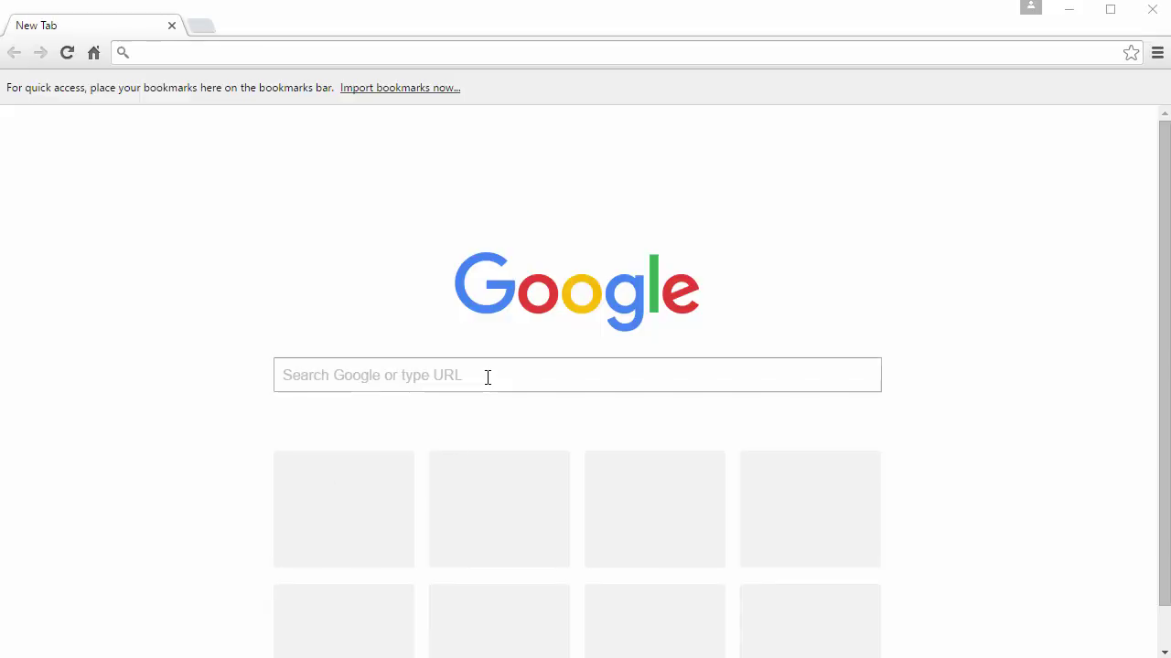
Step: Search Google for centos
left_click(486, 375)
type("centos")
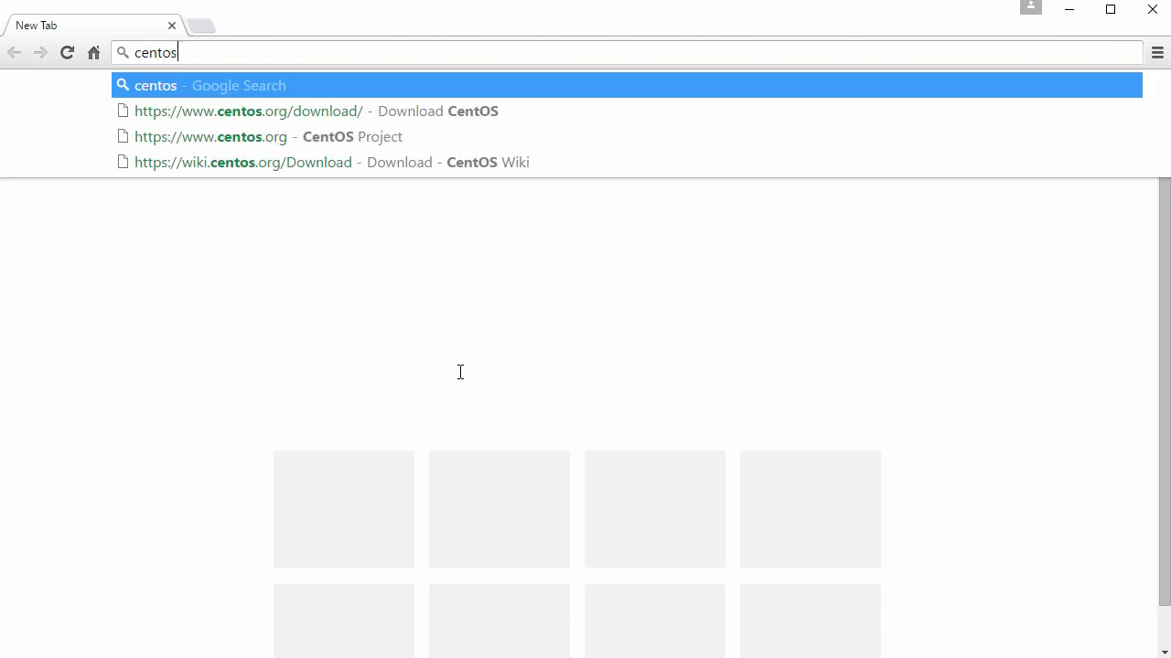
key("Return")
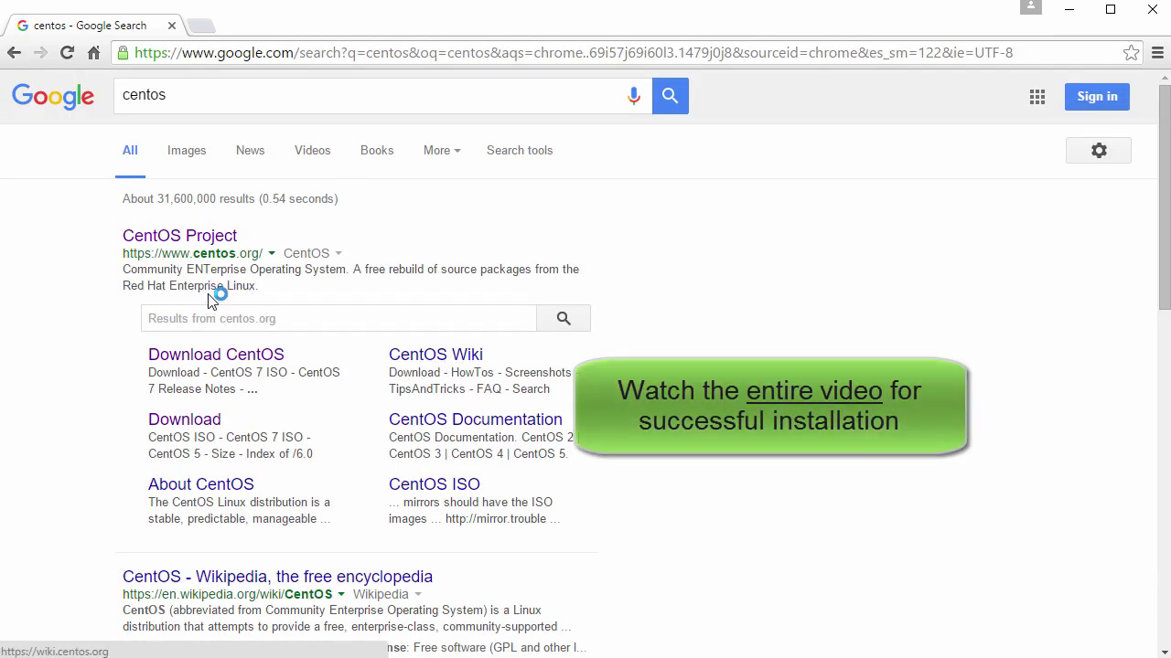
Step: Open the CentOS Project site at centos.org and go to its Download CentOS page
left_click_drag(126, 254, 261, 254)
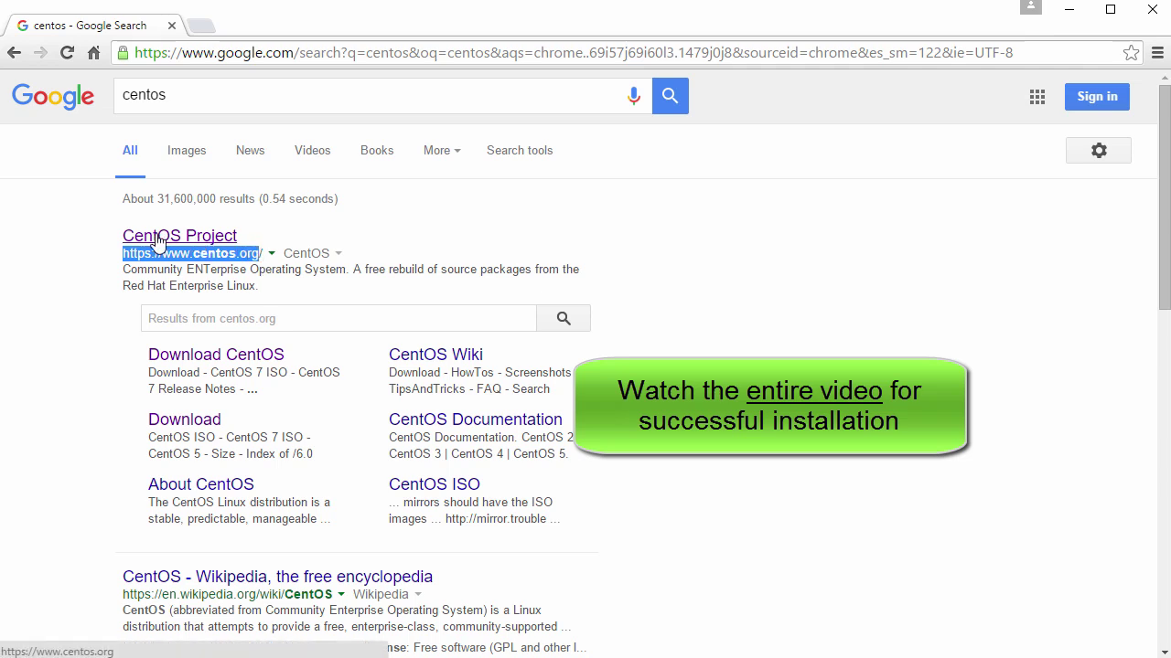
left_click(202, 237)
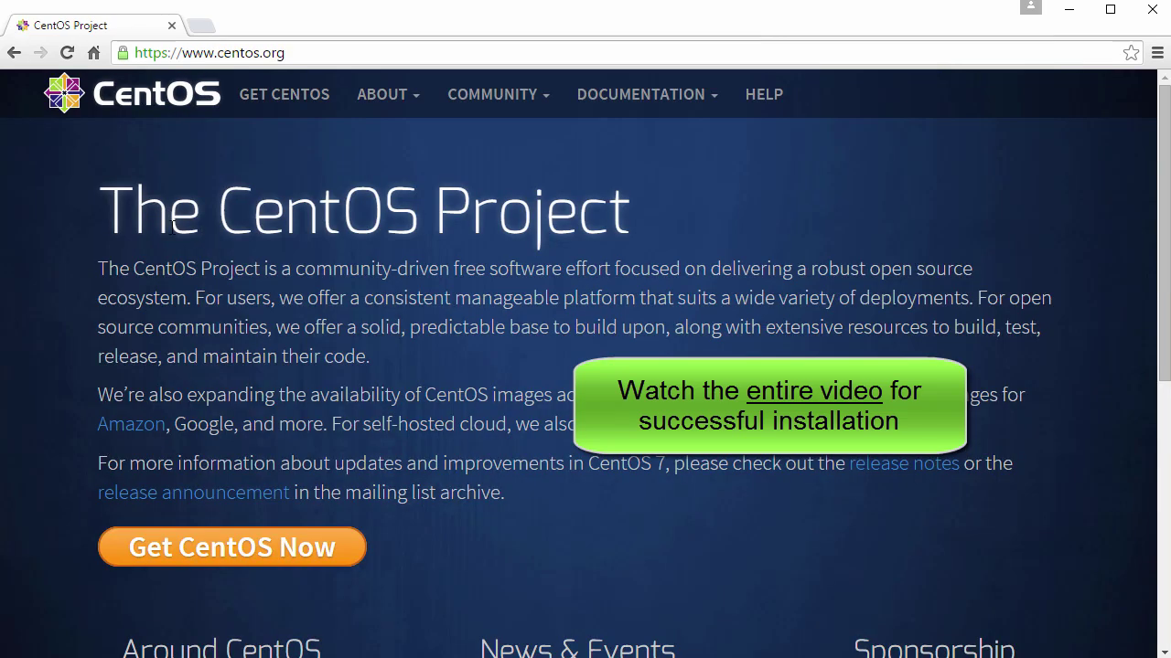
left_click_drag(125, 217, 631, 220)
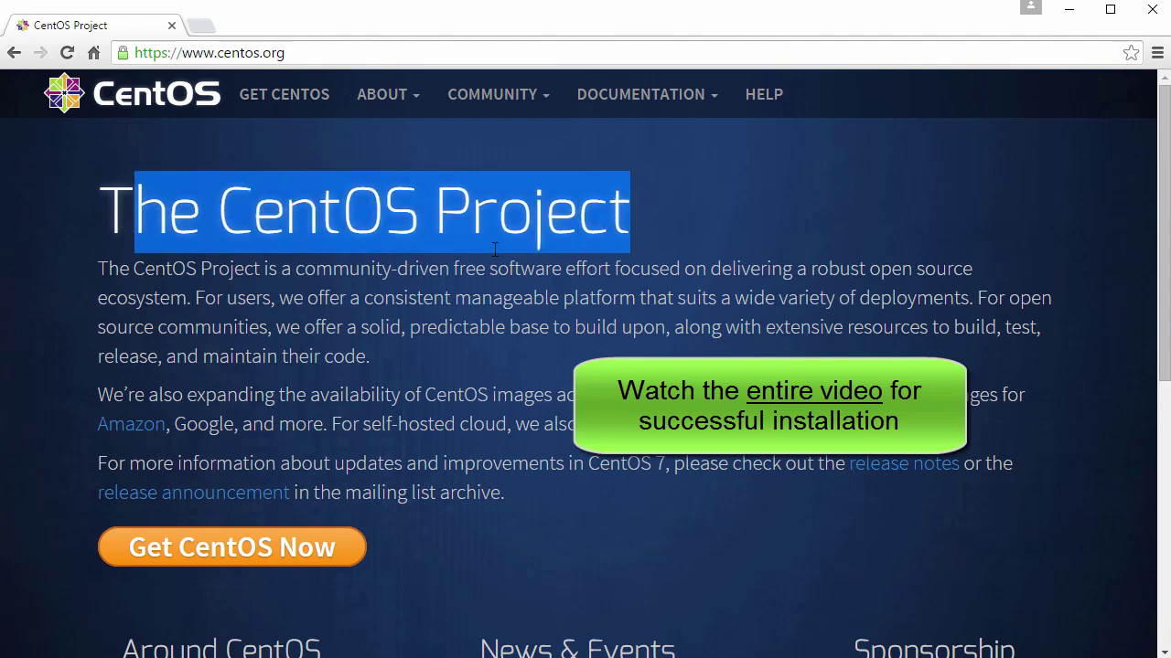
left_click(328, 404)
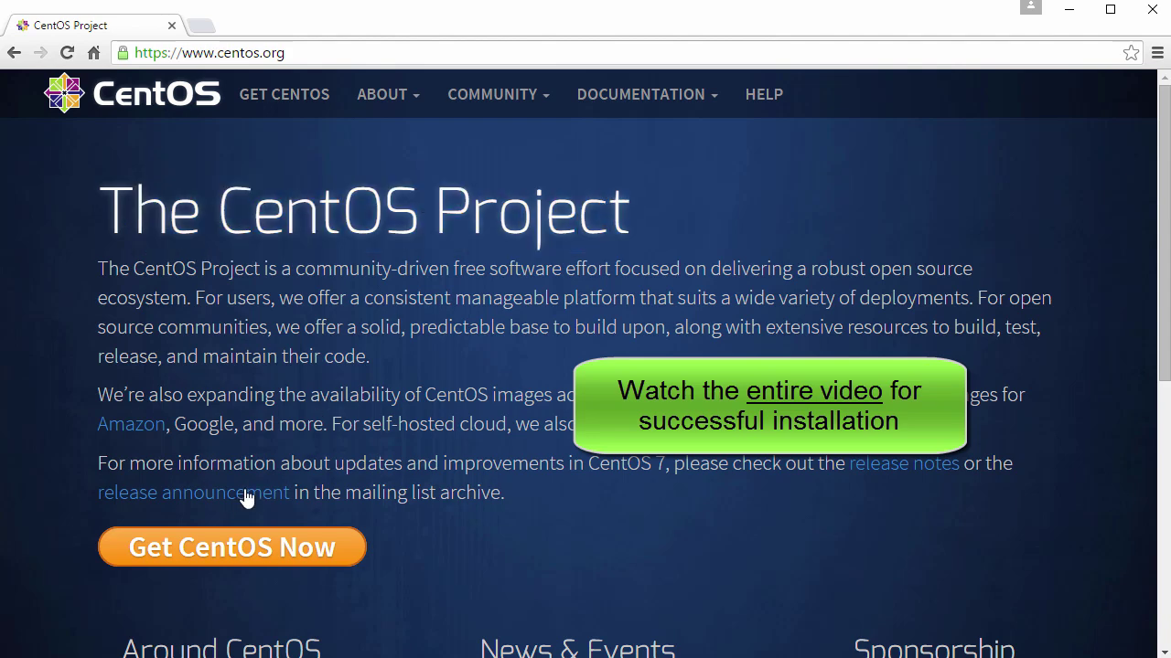
left_click(245, 551)
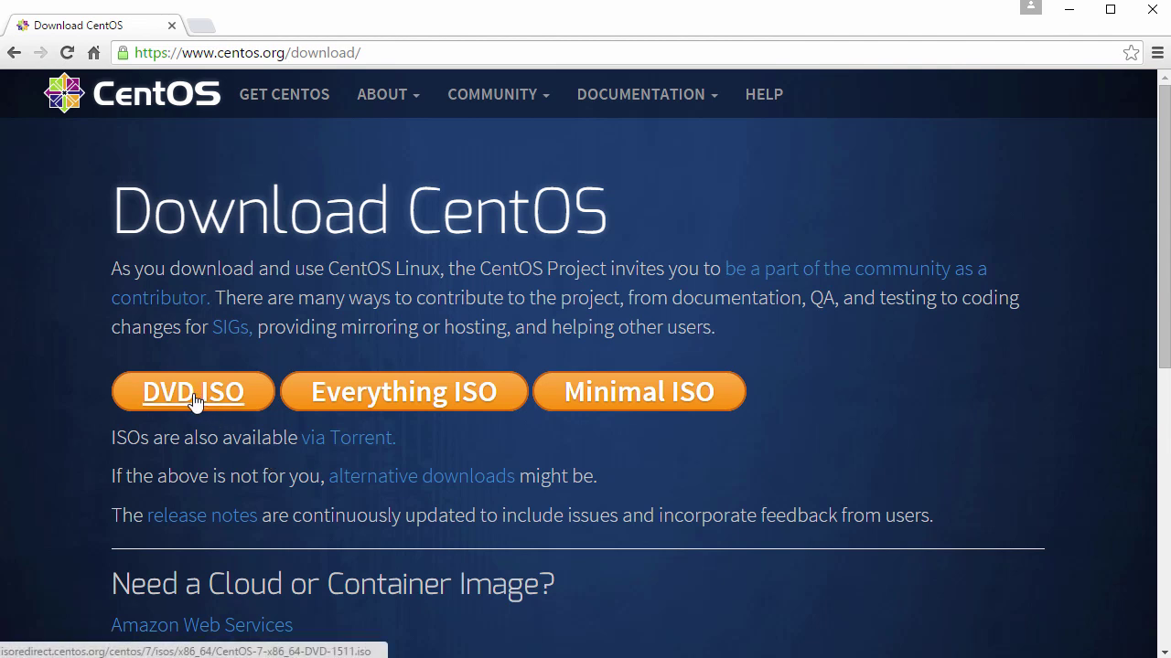
Step: Find the CentOS 7 DVD ISO on the alternative downloads wiki and cancel its redundant download
left_click(443, 486)
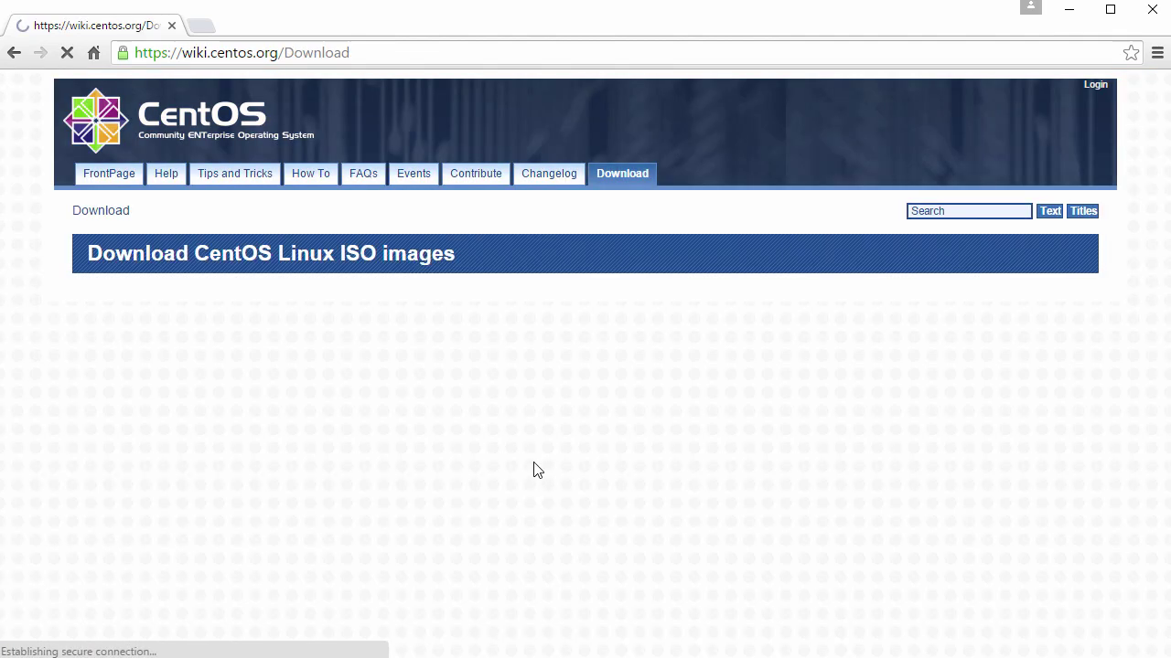
scroll(540, 449, "down", 3)
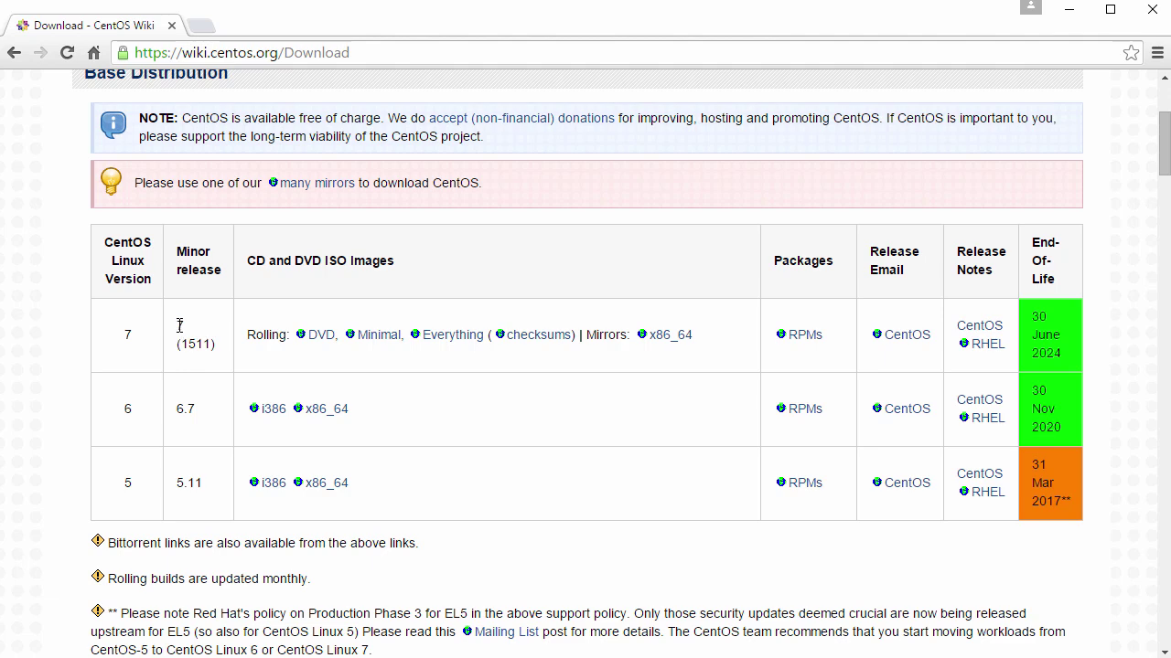
left_click_drag(180, 326, 211, 345)
left_click(291, 363)
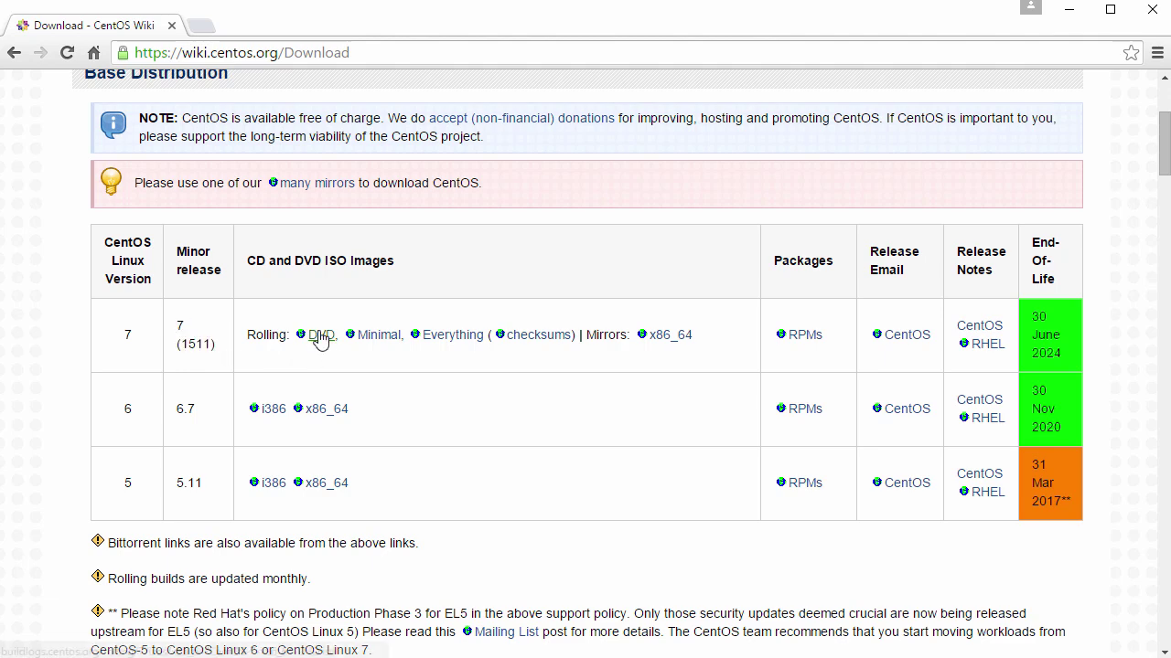
left_click(322, 337)
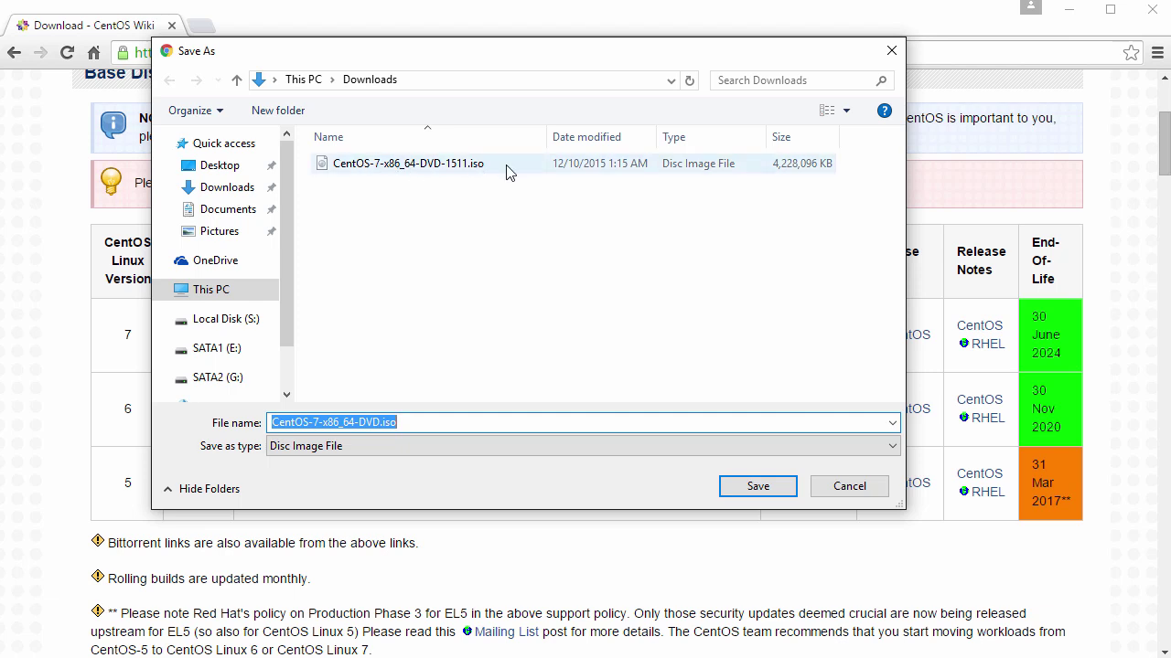
left_click(850, 488)
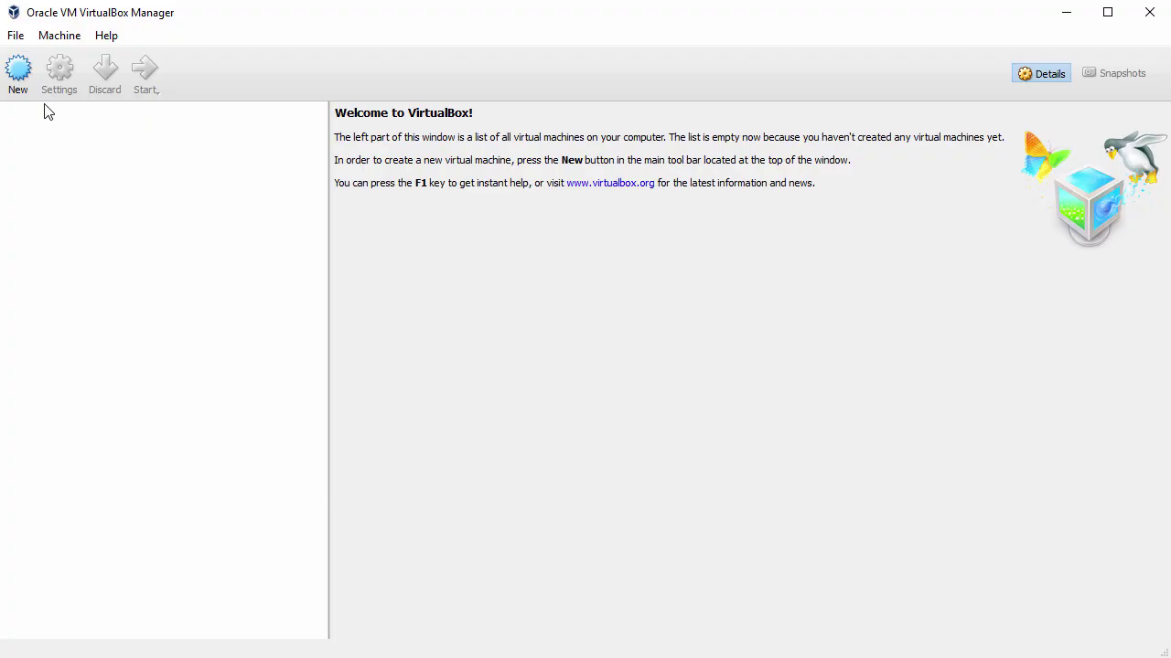
Step: Start a new VM named CentOS7 (Linux, Red Hat 64-bit) with 2048 MB memory
left_click(20, 82)
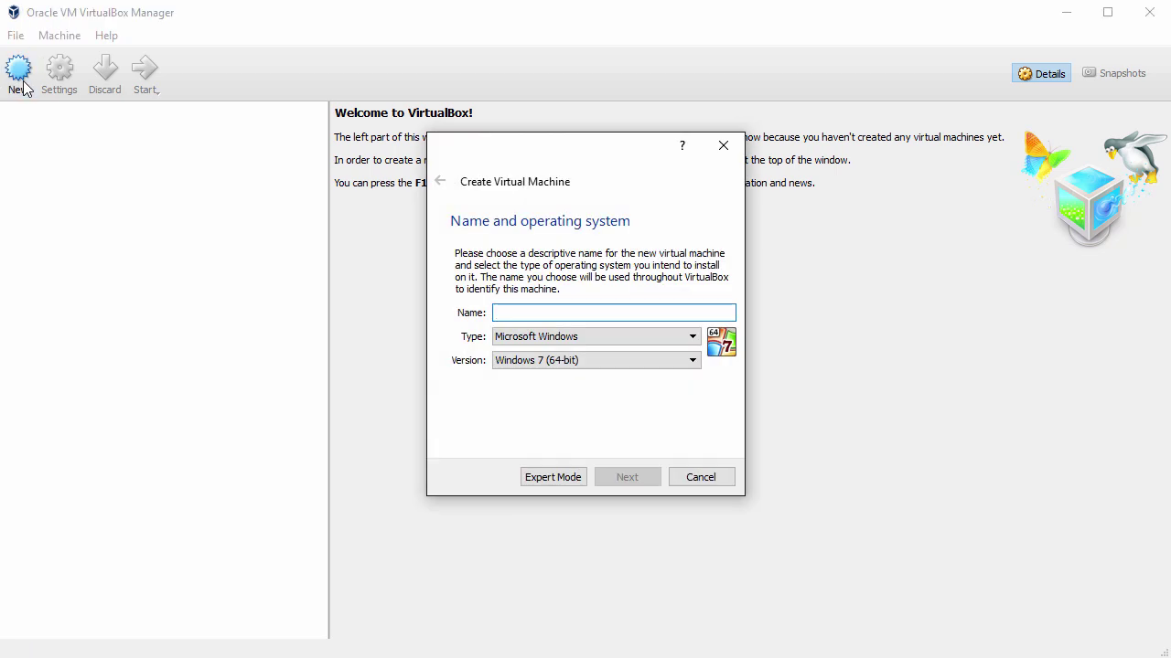
type("CentOS7")
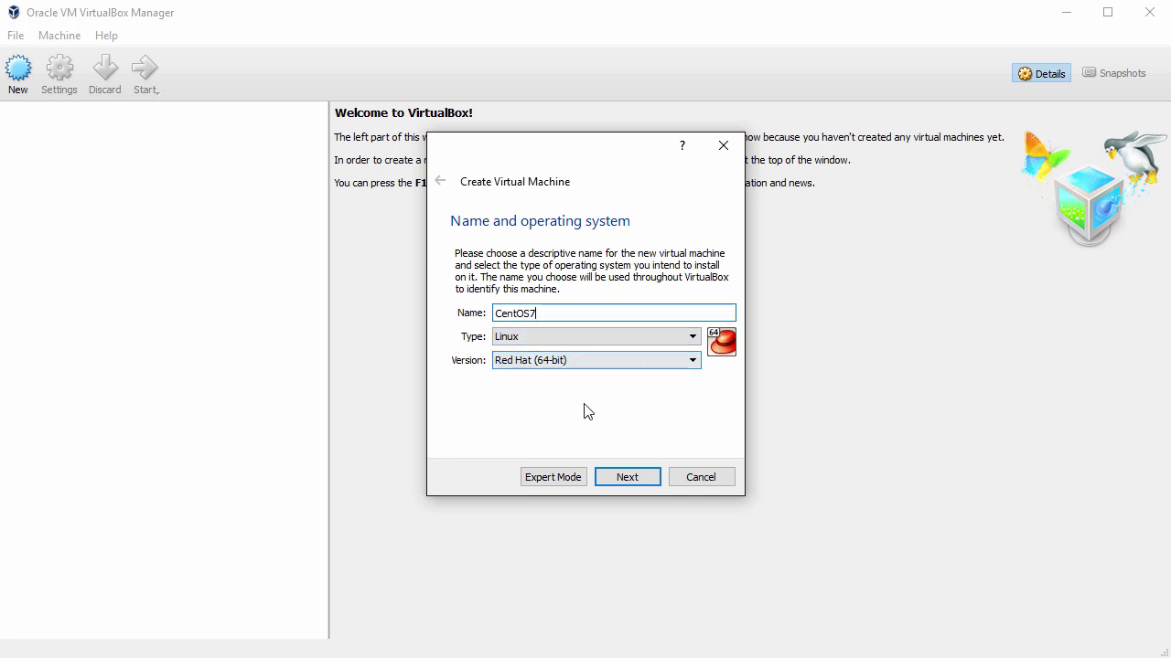
left_click(627, 477)
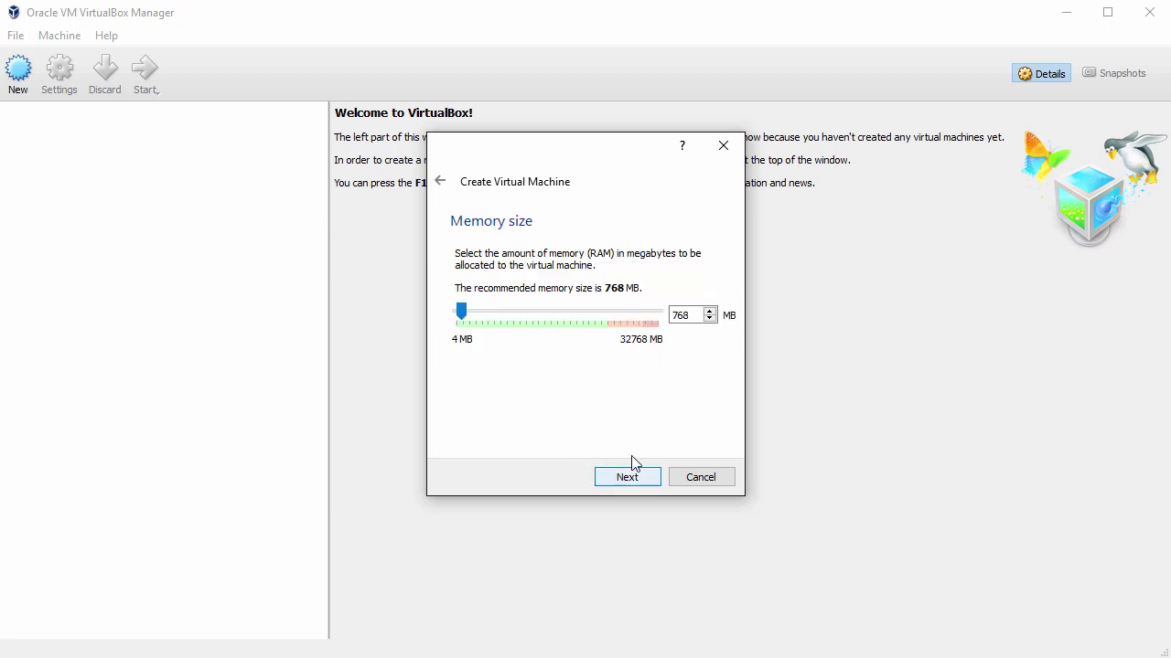
type("2048")
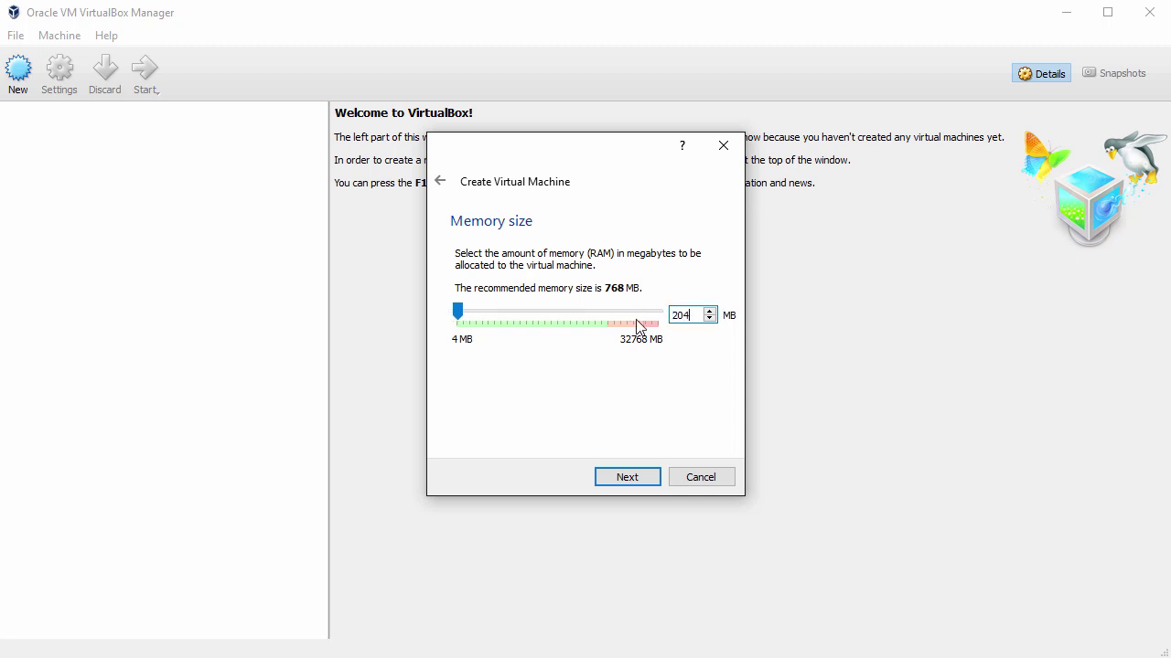
left_click(633, 486)
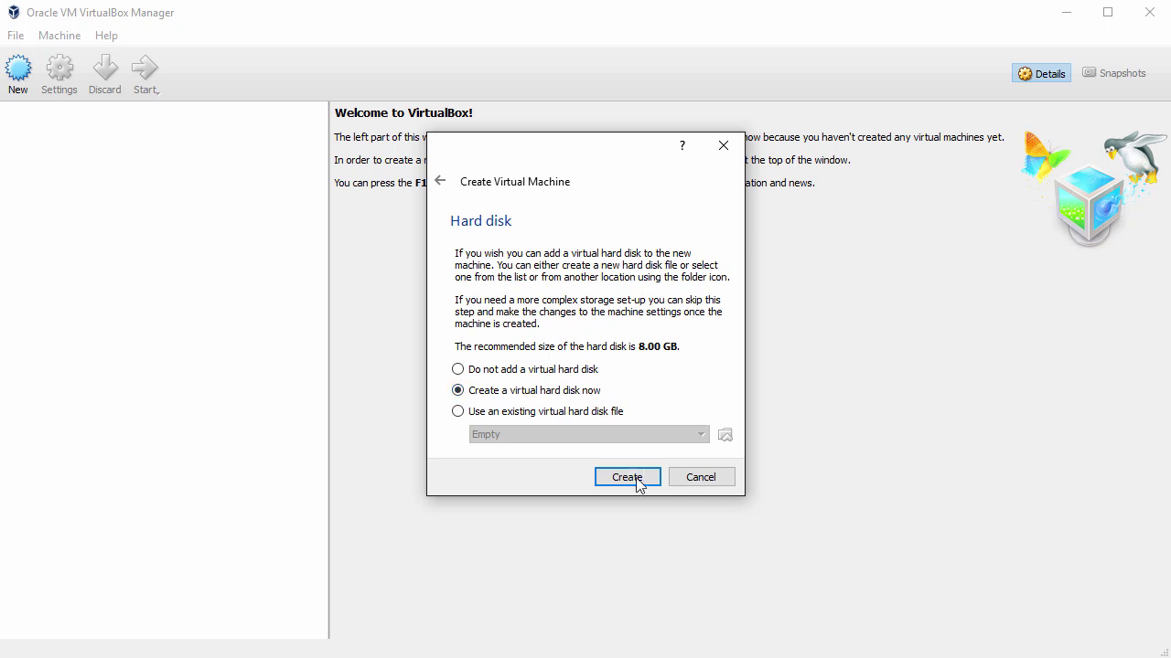
Step: Give it a new 58.91 GB dynamically allocated VDI disk and create the machine
left_click(640, 482)
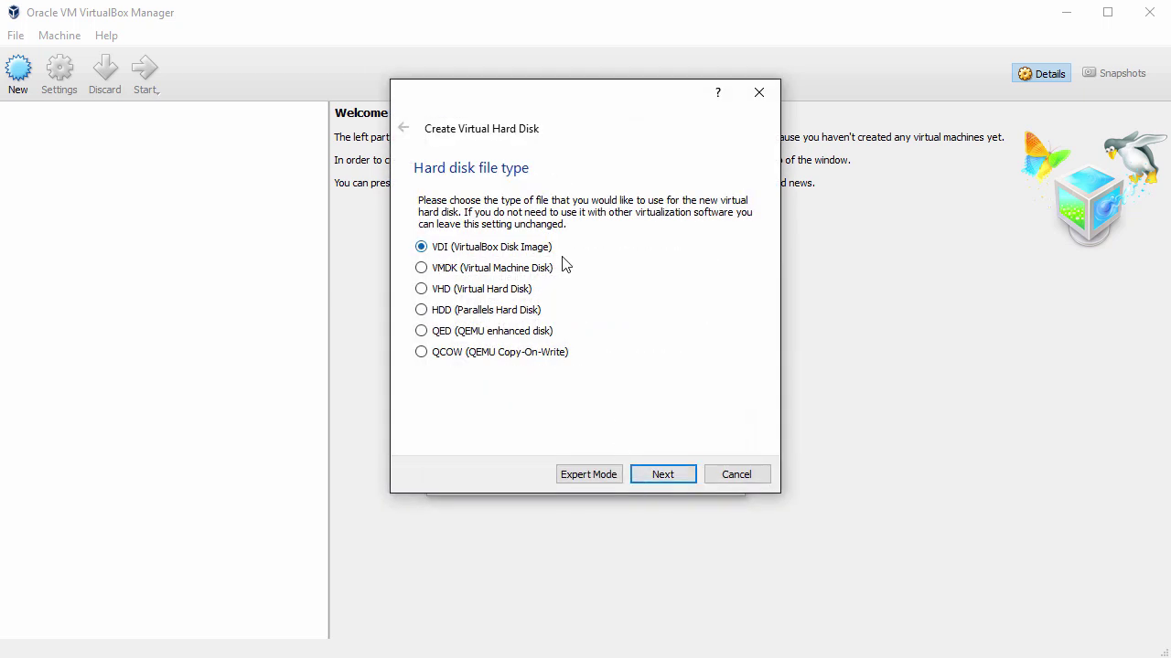
left_click(670, 482)
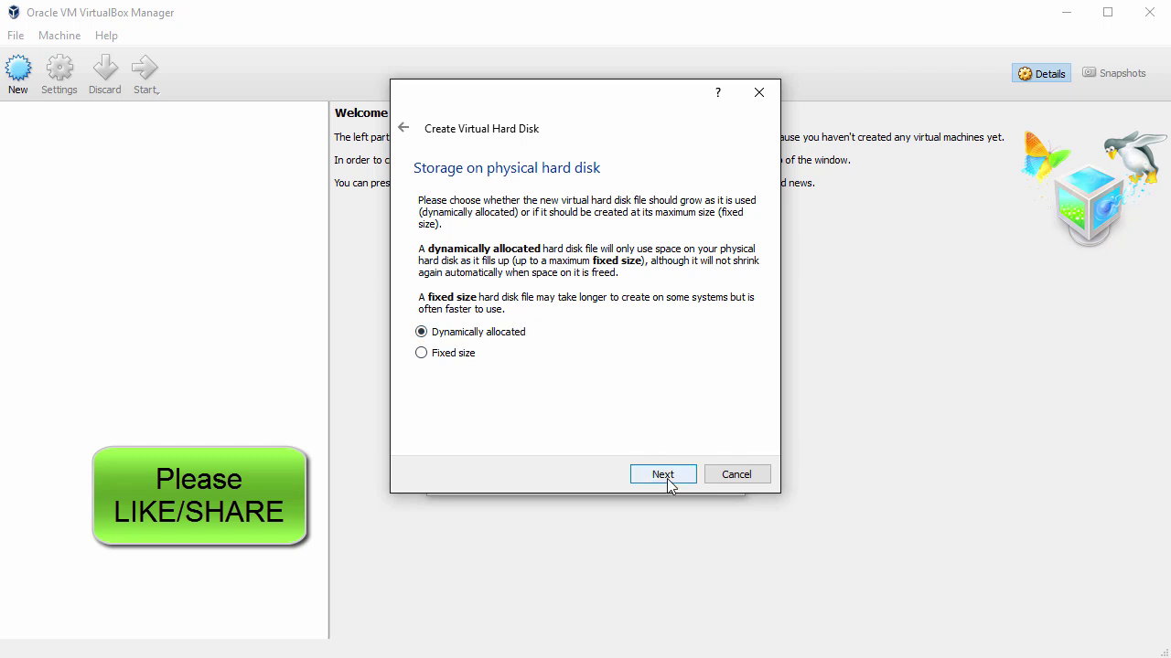
left_click(665, 477)
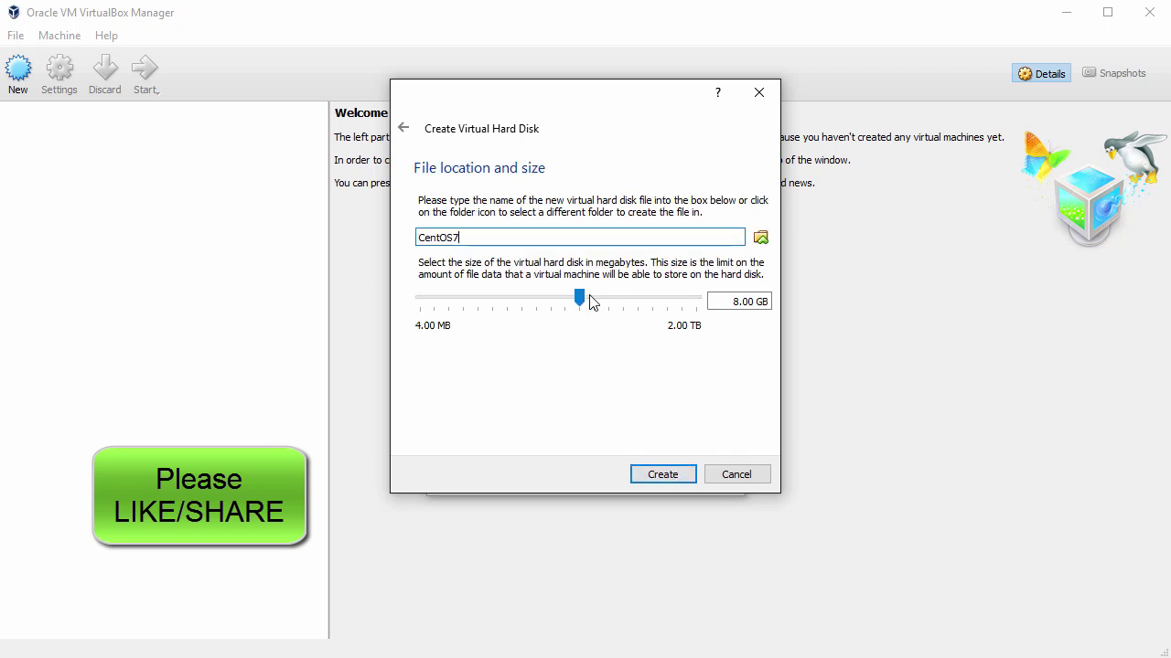
left_click_drag(580, 297, 622, 298)
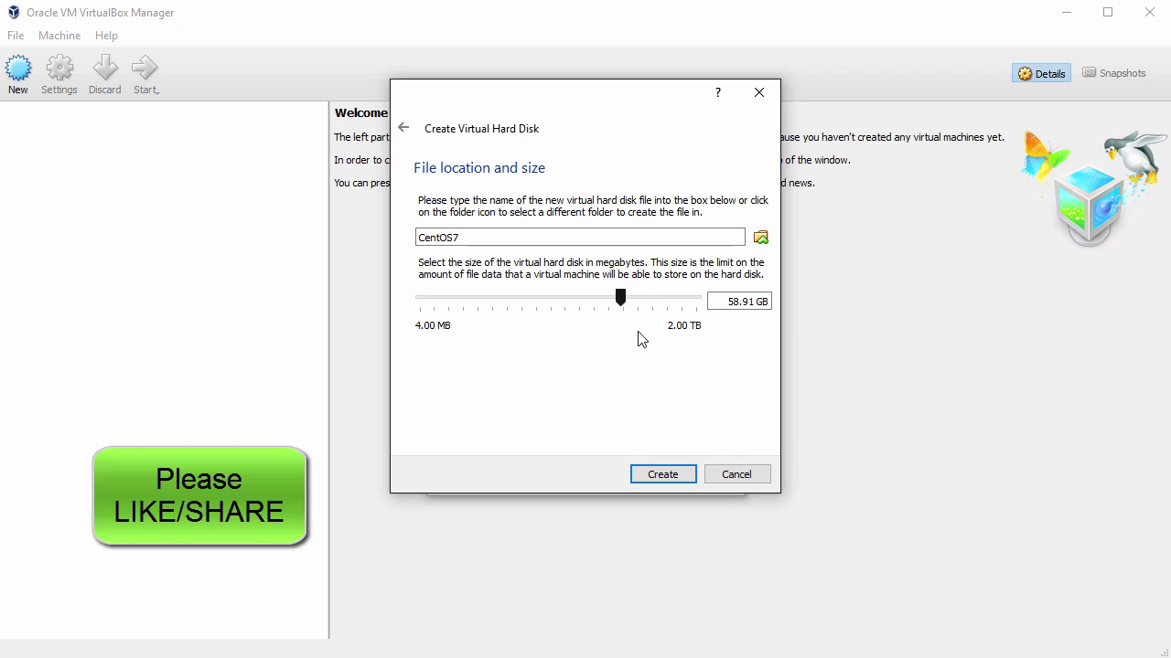
left_click(666, 474)
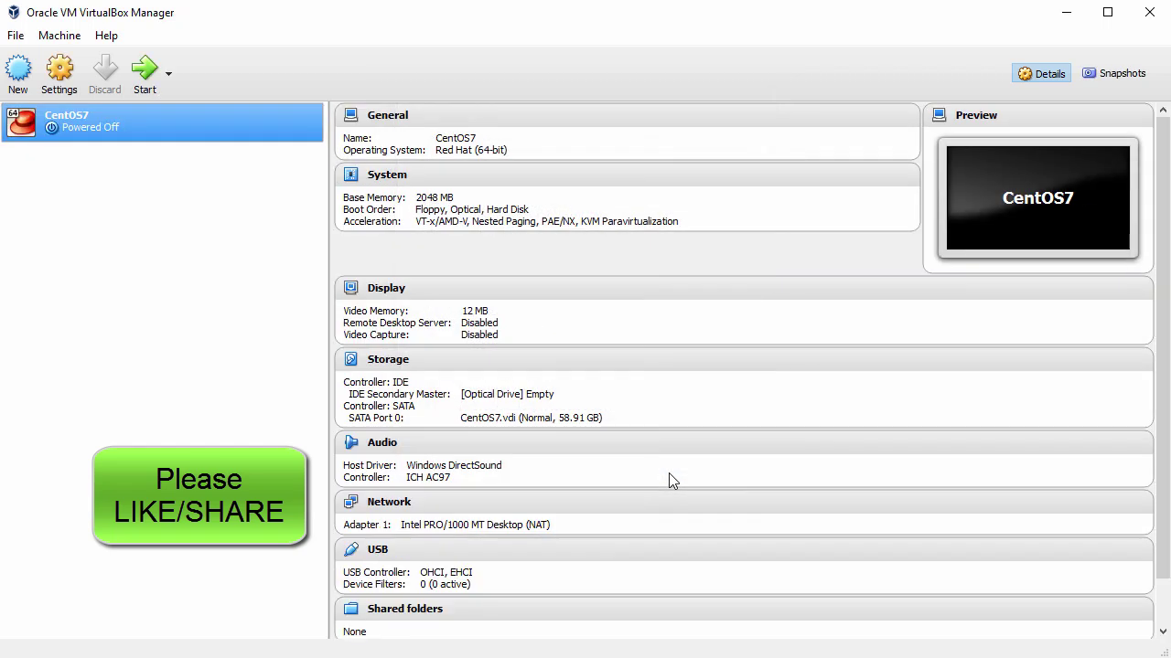
Step: Set CentOS7's shared clipboard and drag'n'drop to Bidirectional
right_click(116, 117)
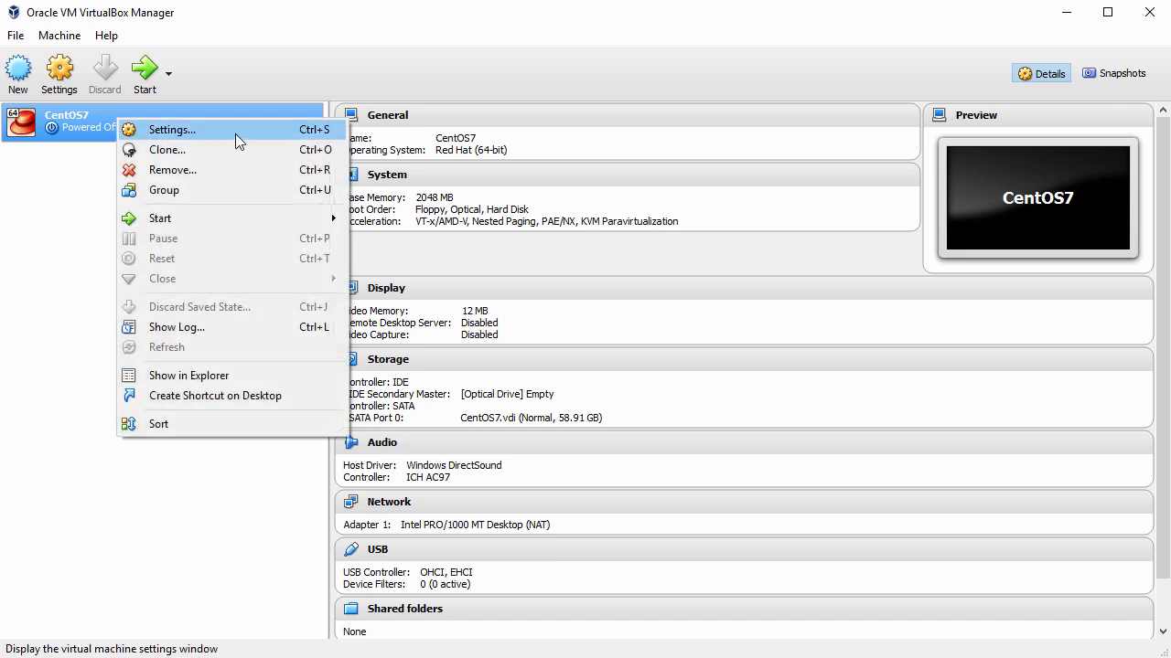
left_click(200, 130)
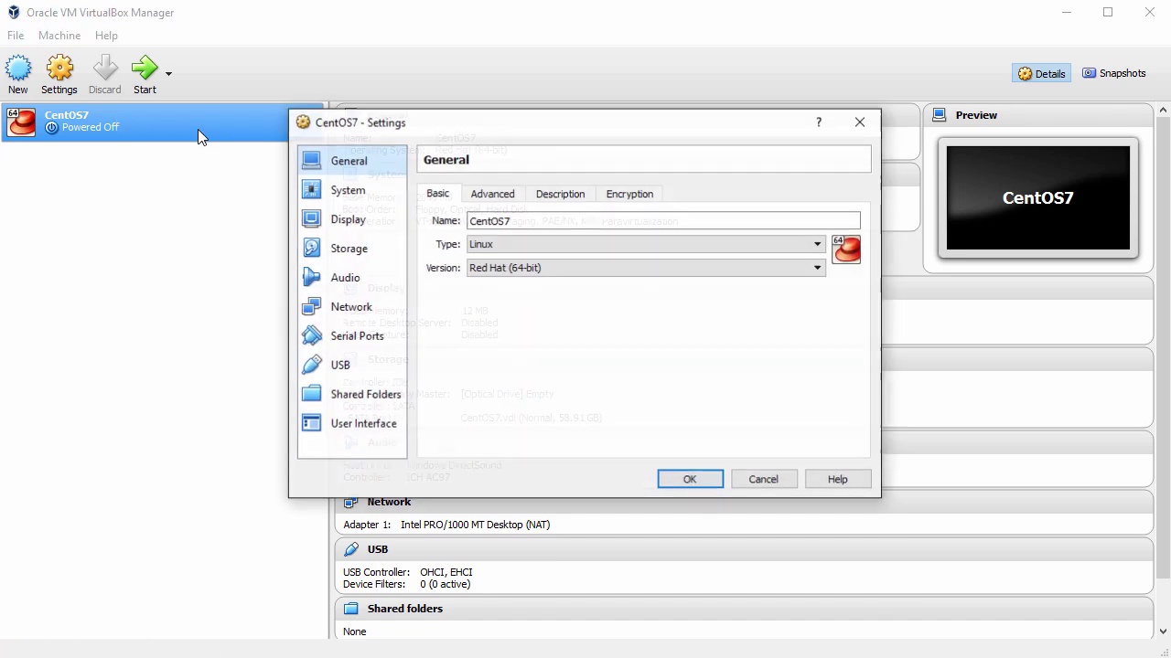
left_click(499, 198)
left_click(581, 246)
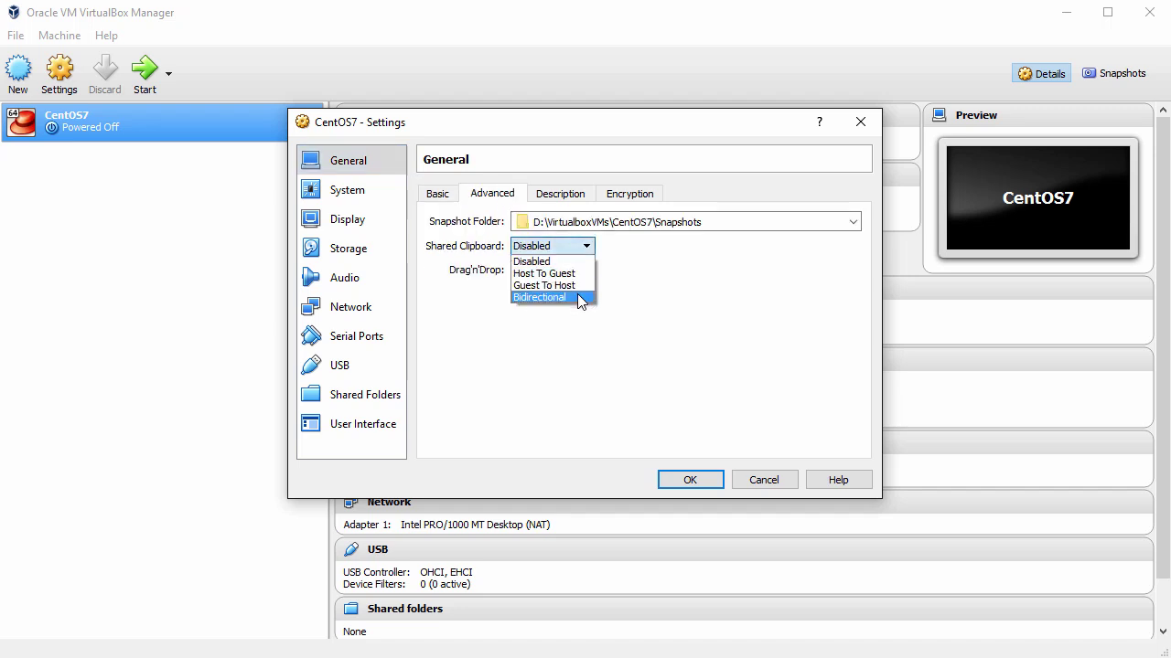
left_click(577, 297)
left_click(586, 271)
left_click(567, 318)
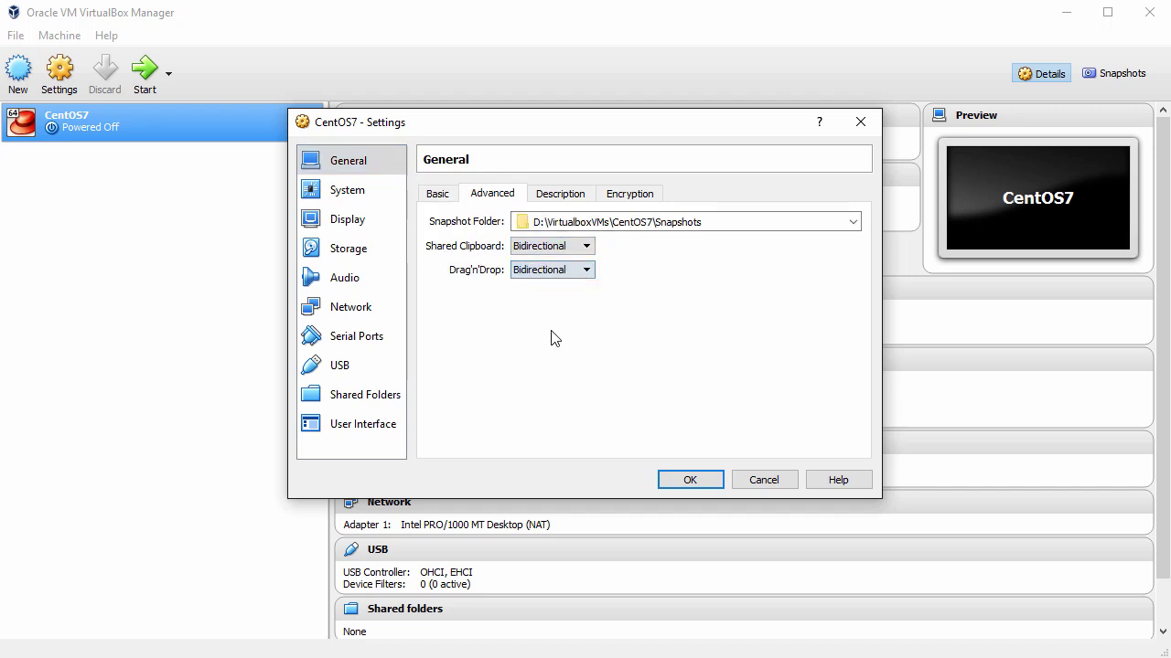
Step: Remove Floppy from the boot order and set the pointing device to USB Tablet
left_click(348, 197)
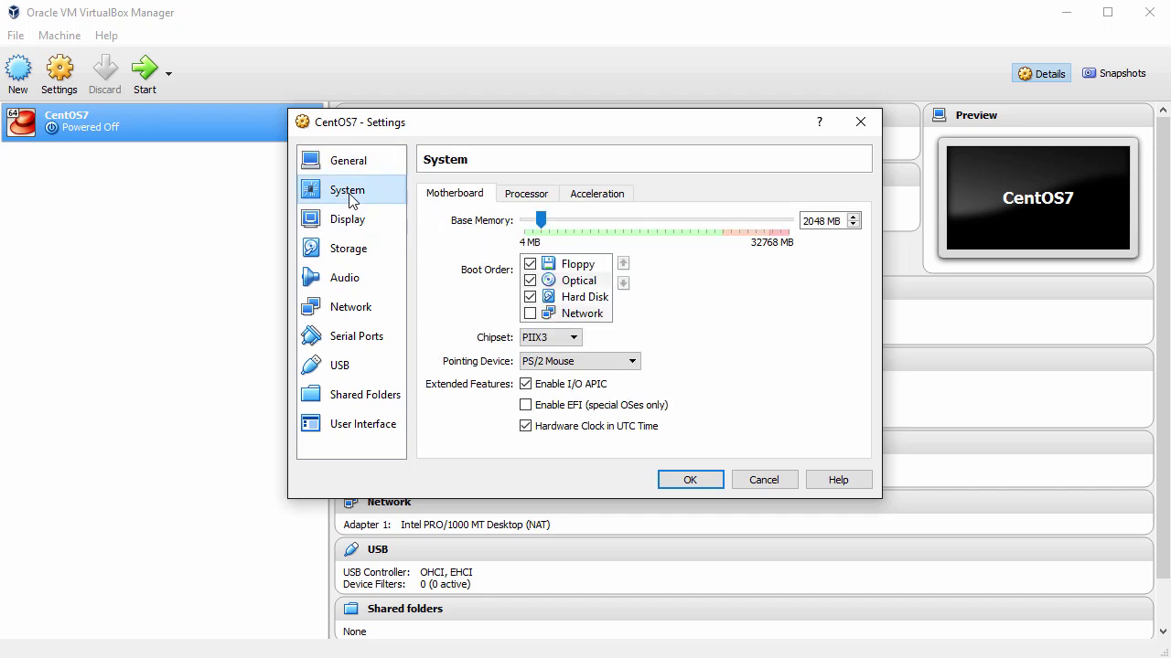
left_click(530, 265)
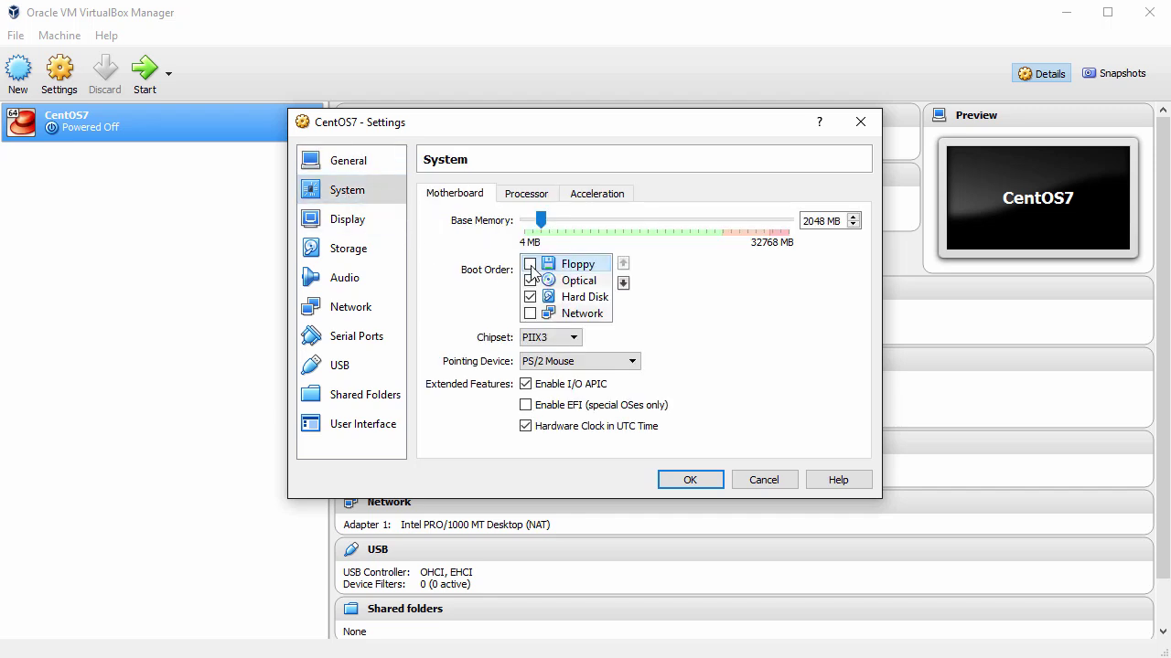
left_click(628, 362)
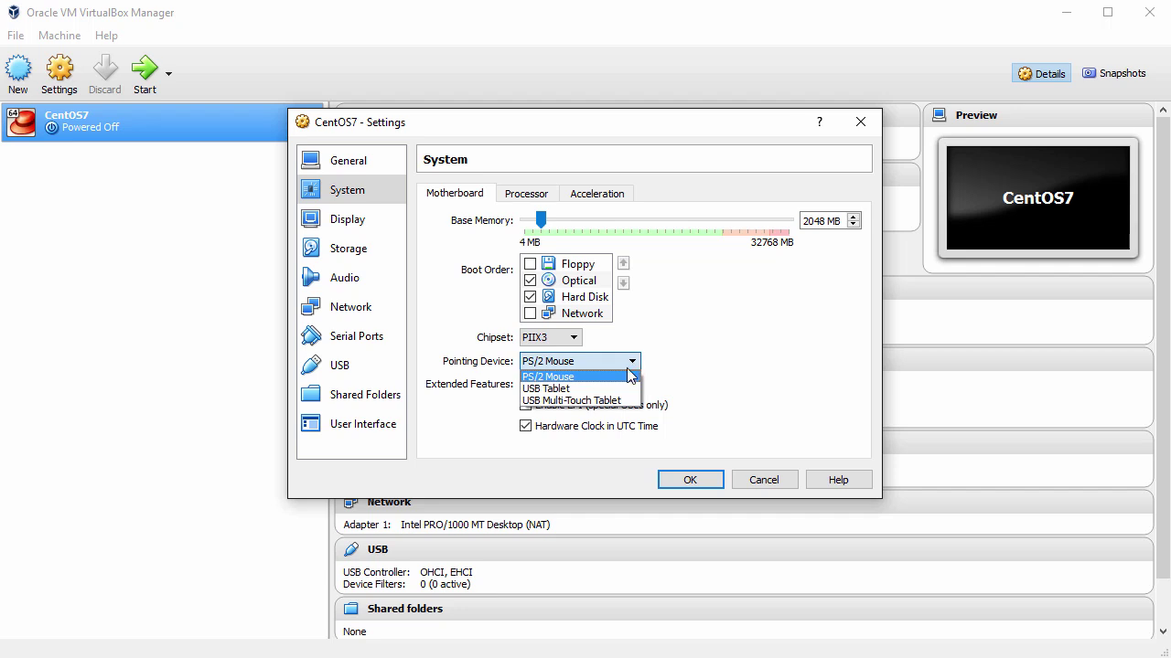
left_click(618, 390)
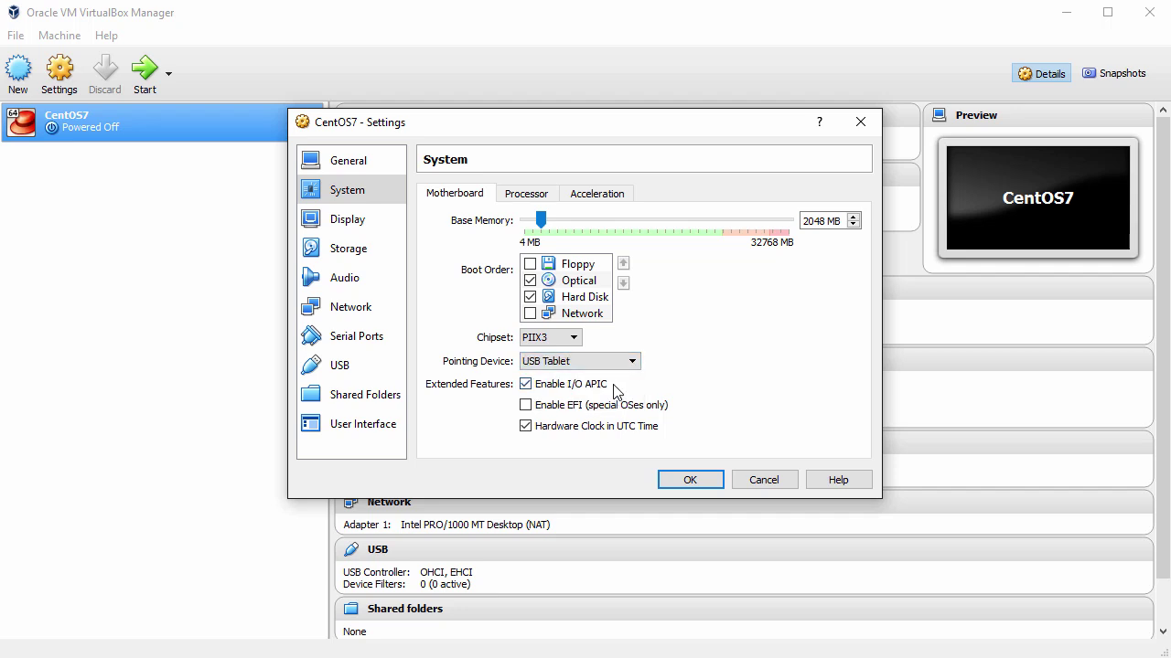
left_click(359, 229)
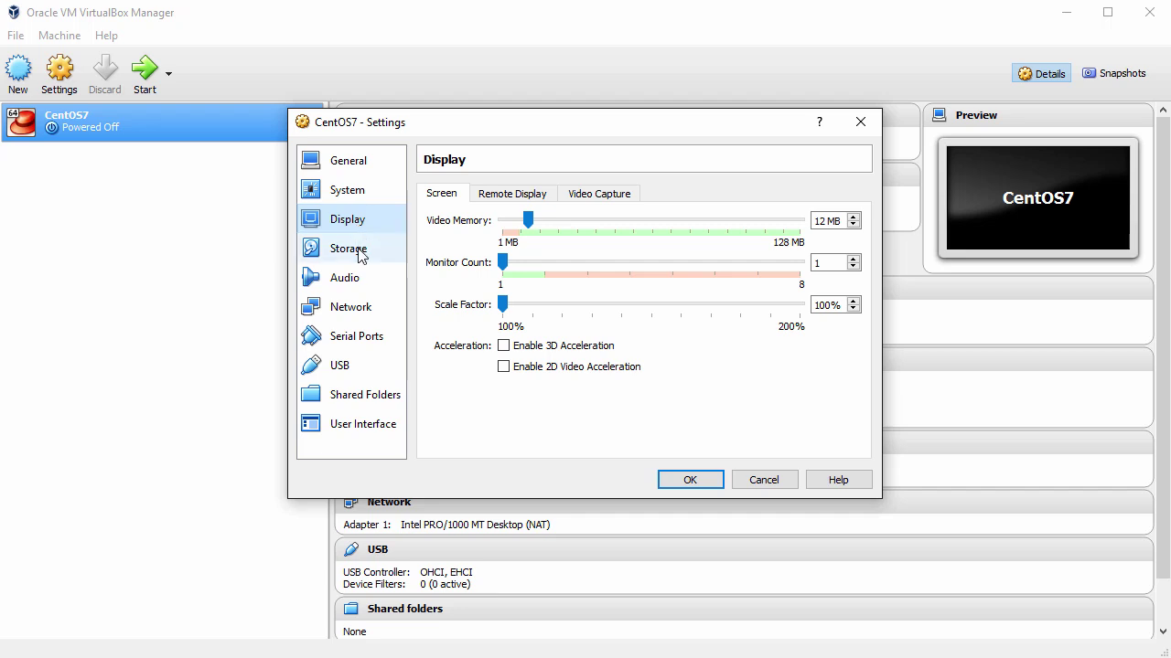
Step: Insert CentOS-7-x86_64-DVD-1511.iso into the empty IDE optical drive
left_click(360, 254)
left_click(476, 236)
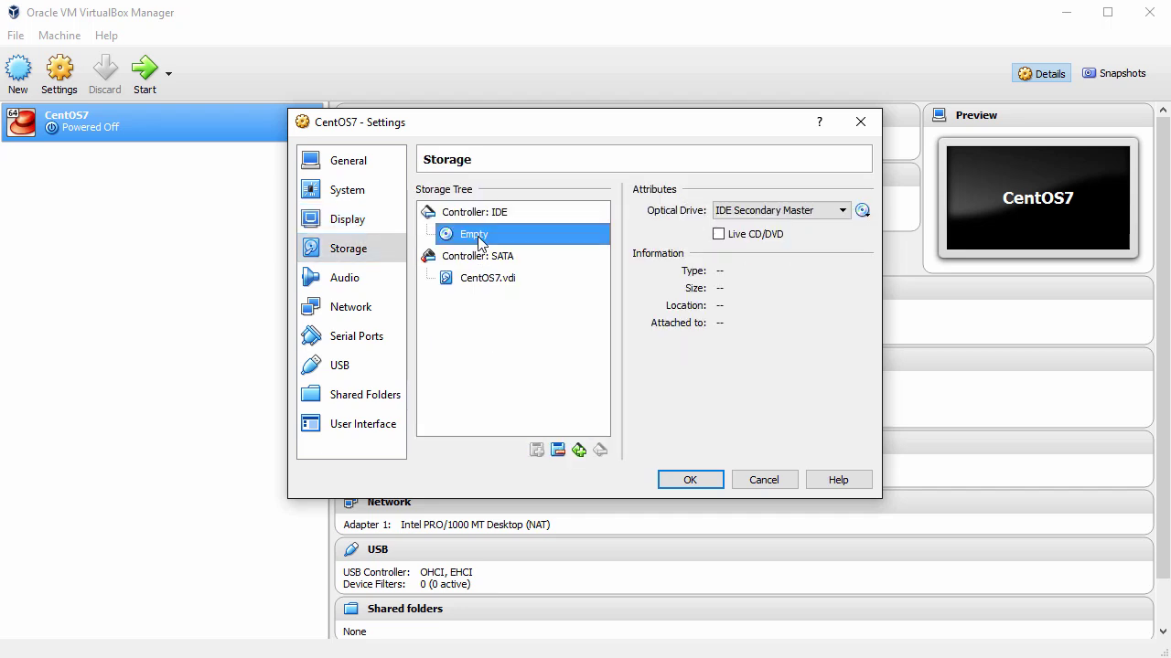
left_click(861, 211)
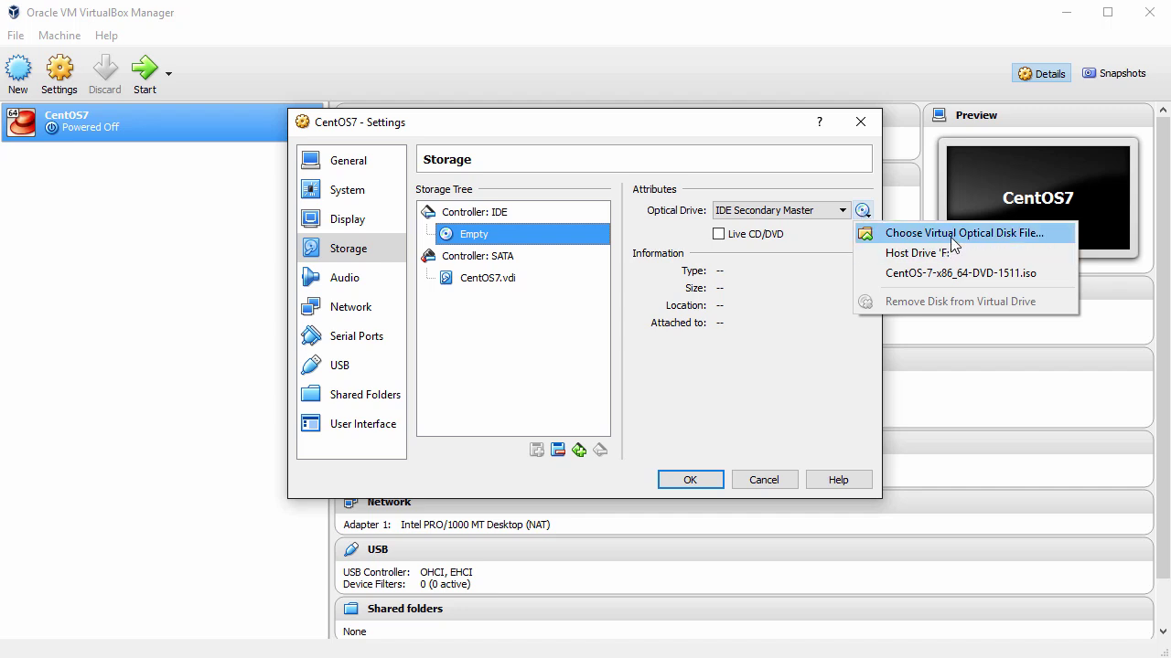
left_click(950, 237)
left_click(599, 266)
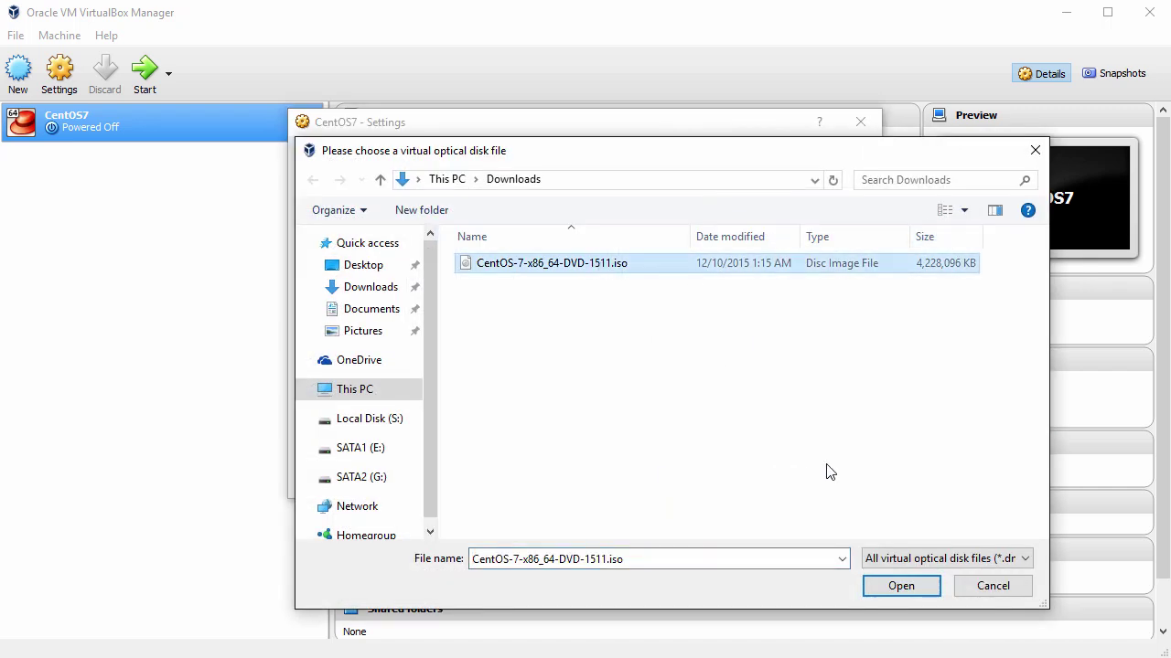
left_click(894, 580)
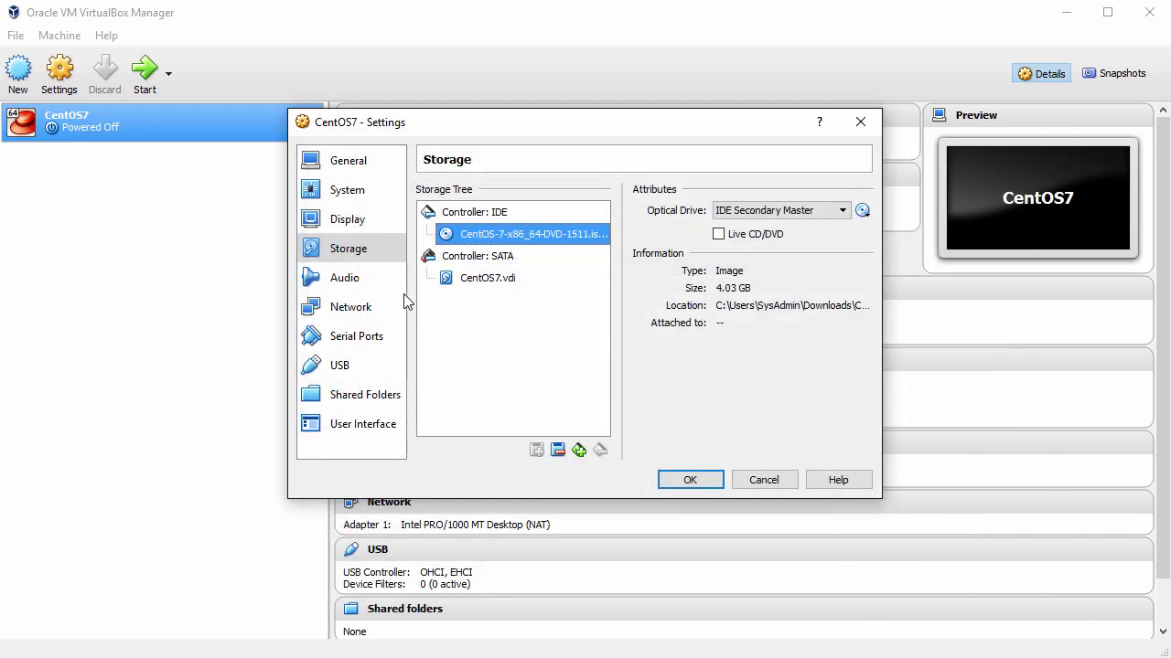
Step: Attach network Adapter 1 to Bridged Adapter and save the VM settings
left_click(361, 319)
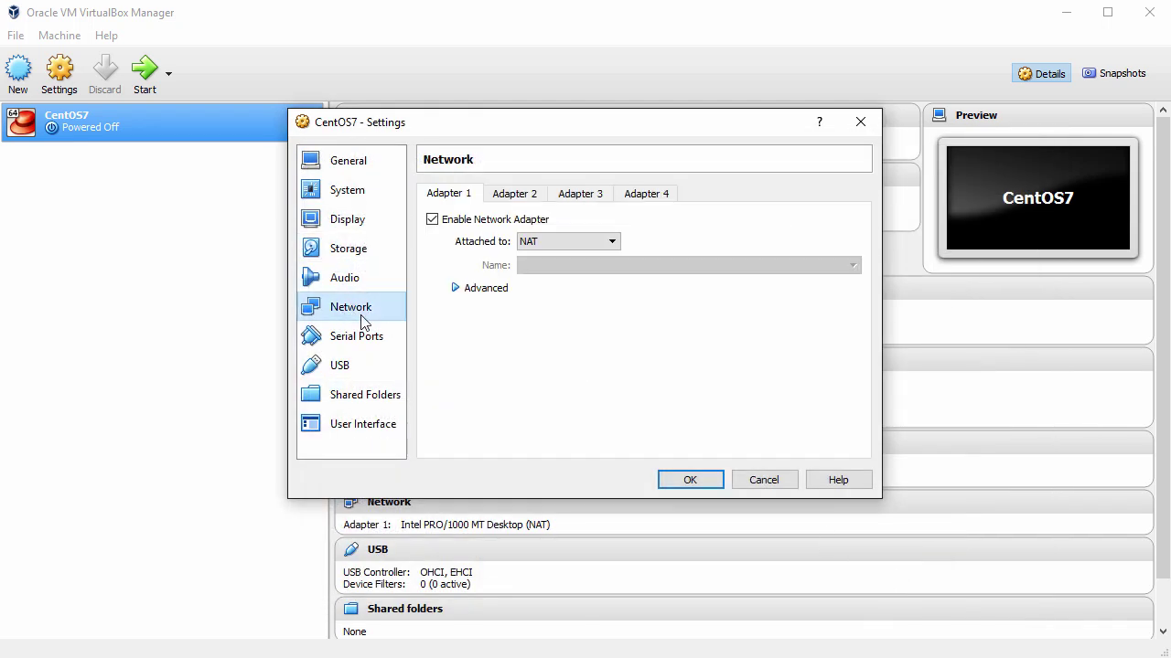
left_click(610, 244)
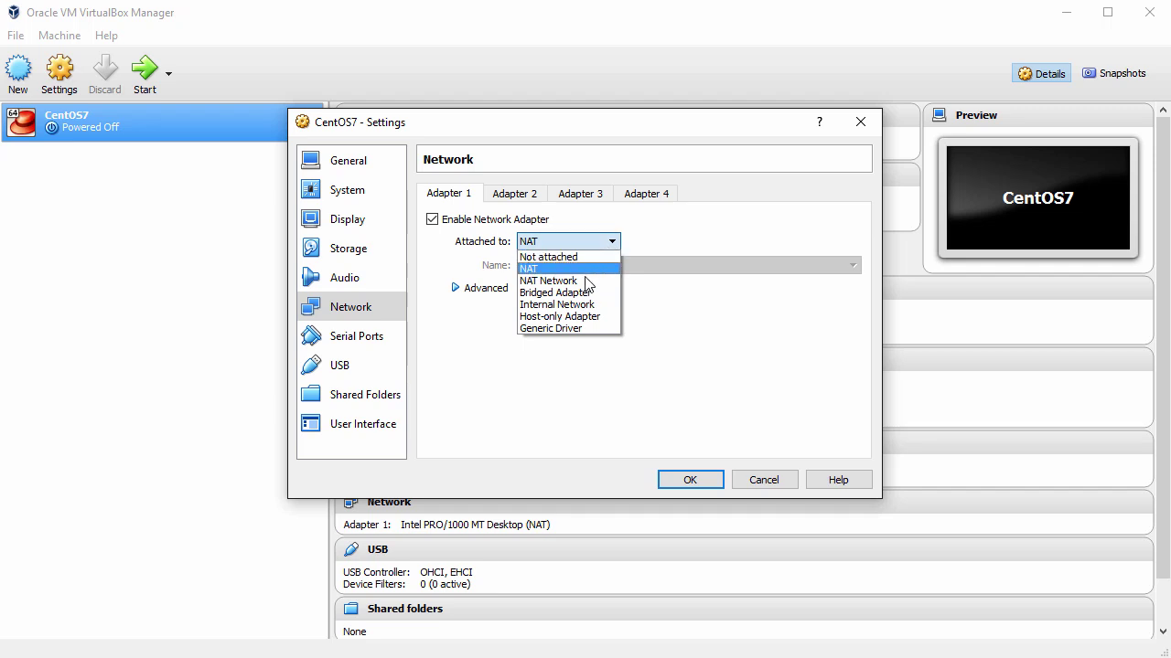
left_click(576, 293)
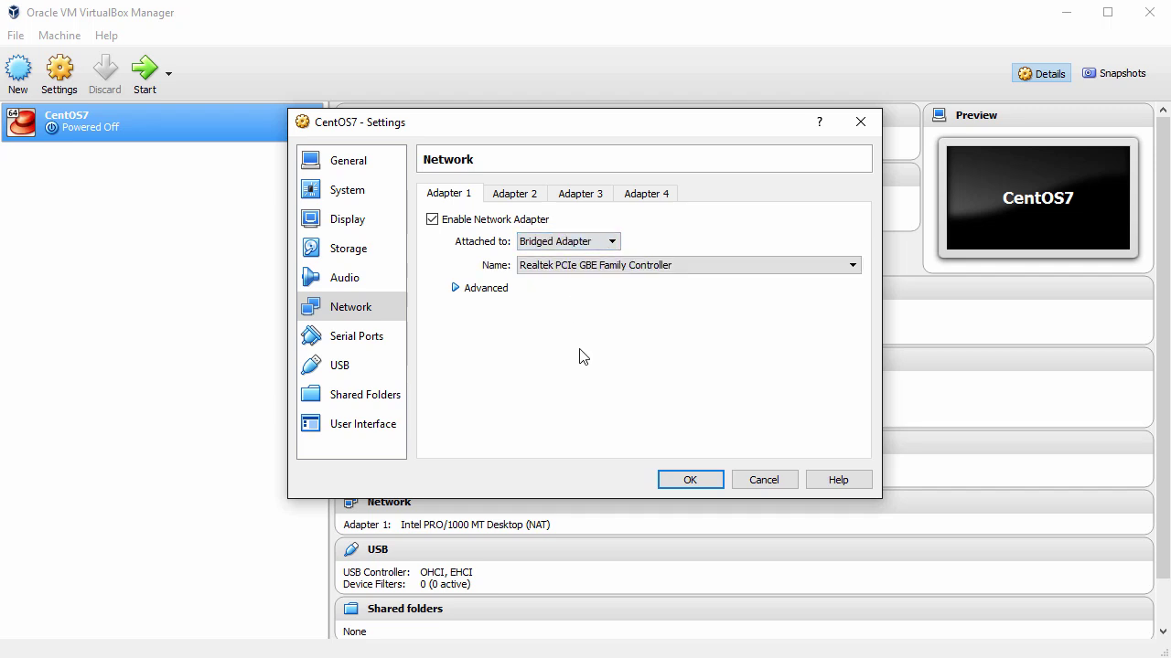
left_click(689, 480)
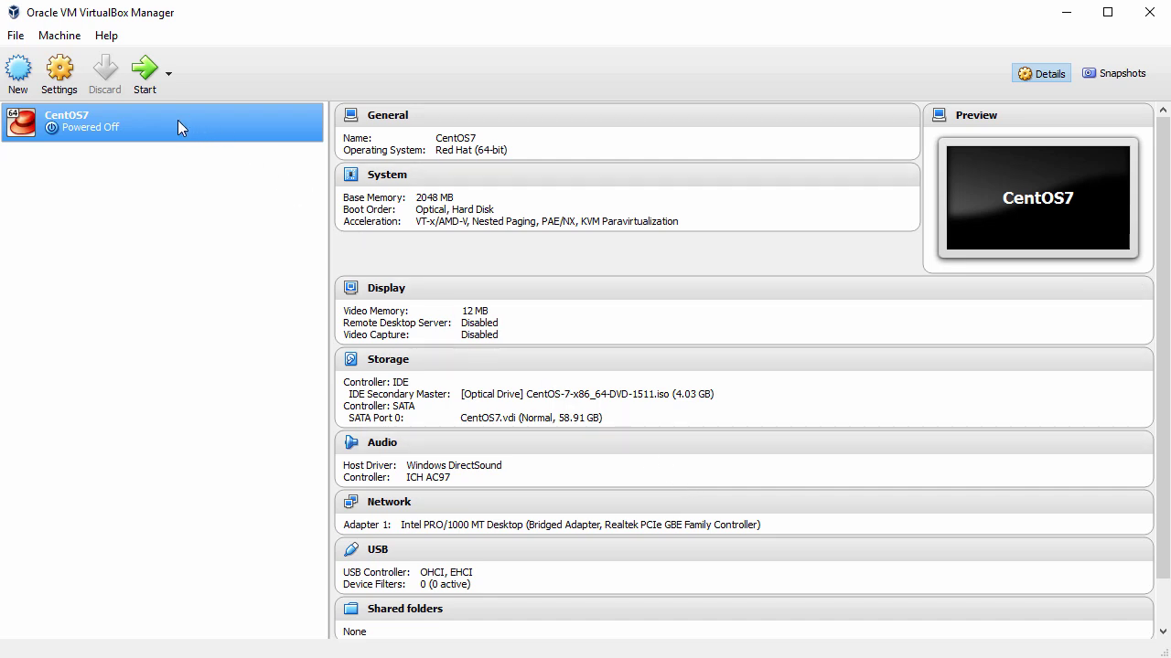
Step: Start the CentOS7 VM and boot the Test this media & install CentOS 7 entry
left_click(147, 80)
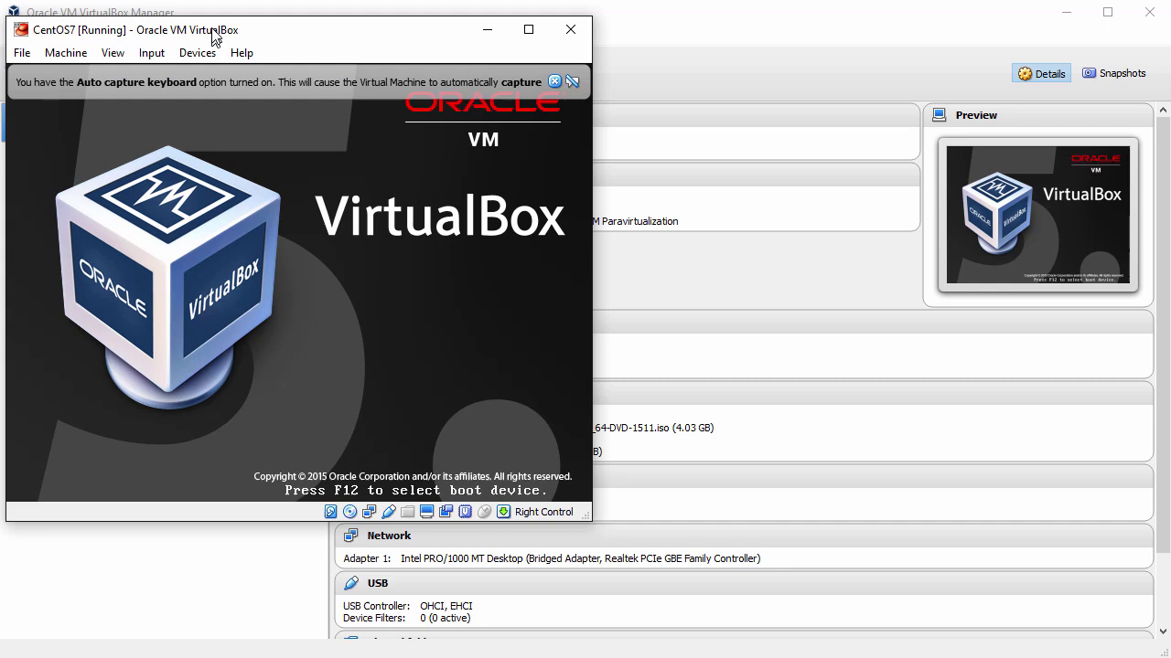
left_click_drag(213, 37, 214, 20)
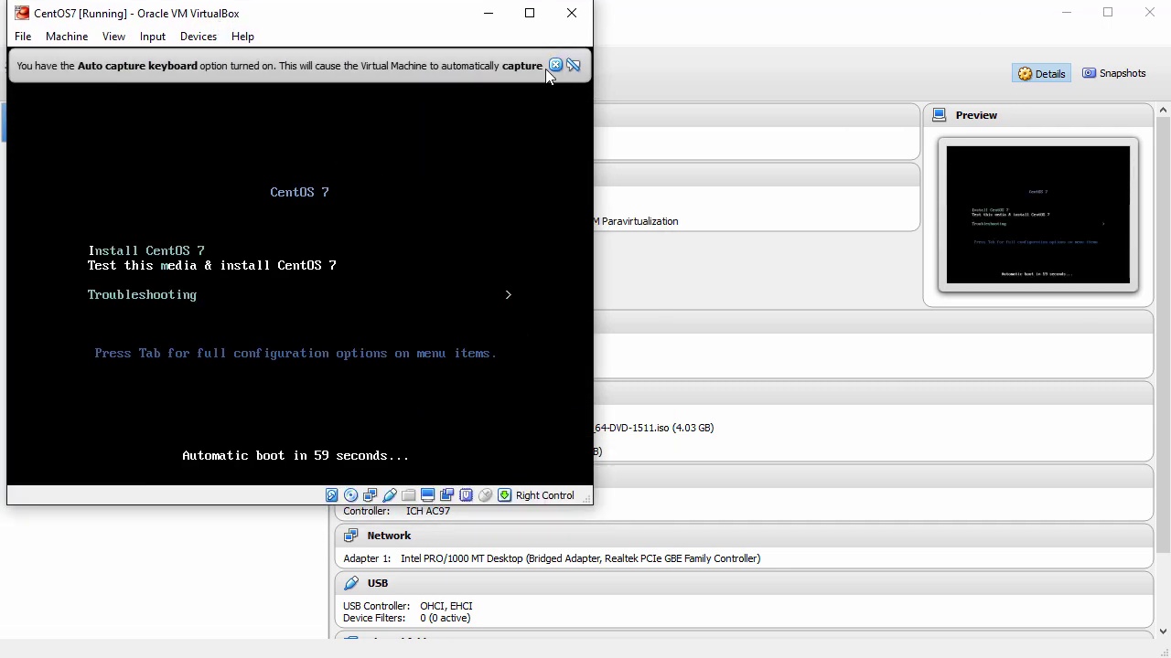
left_click(554, 64)
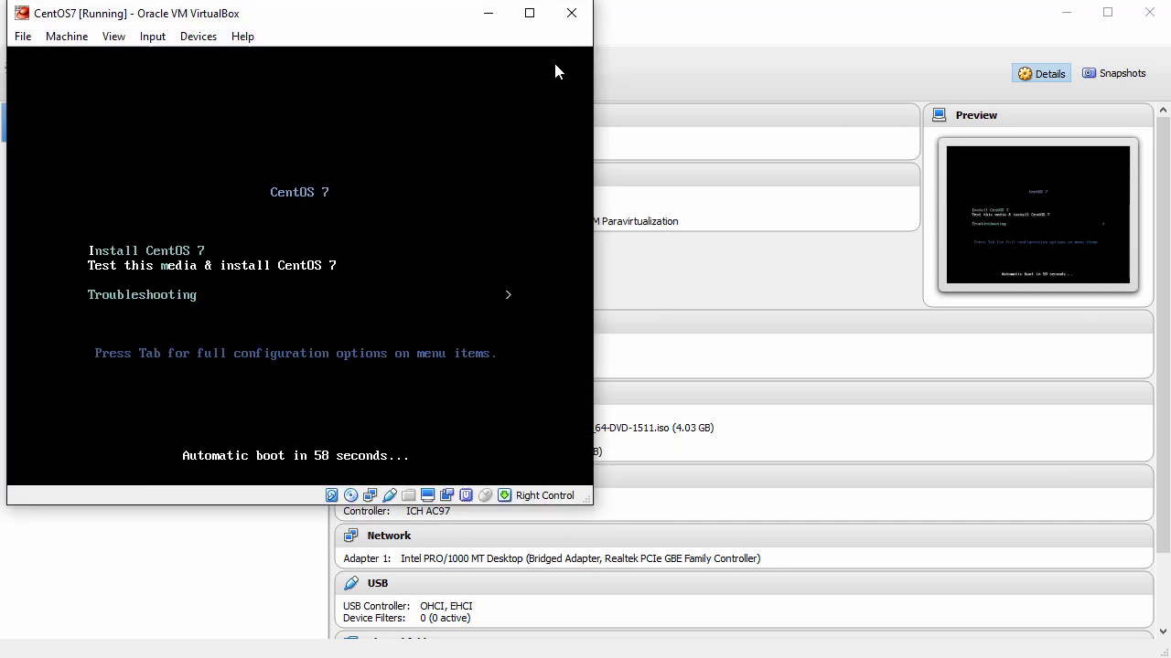
left_click(277, 276)
key("Return")
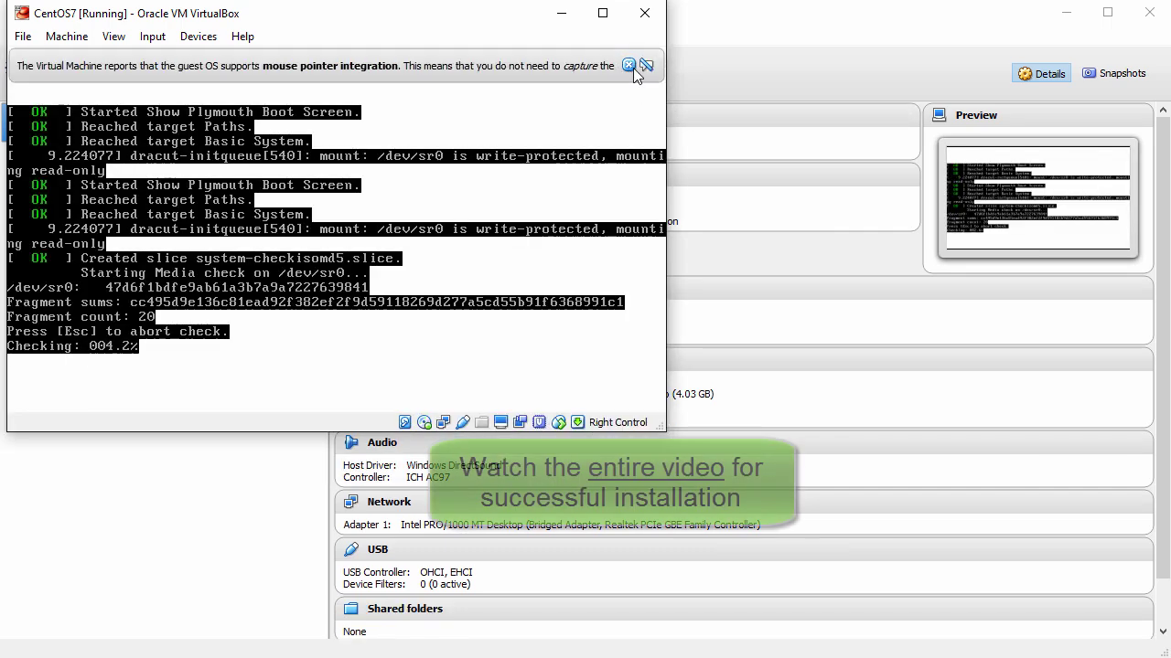
left_click(629, 65)
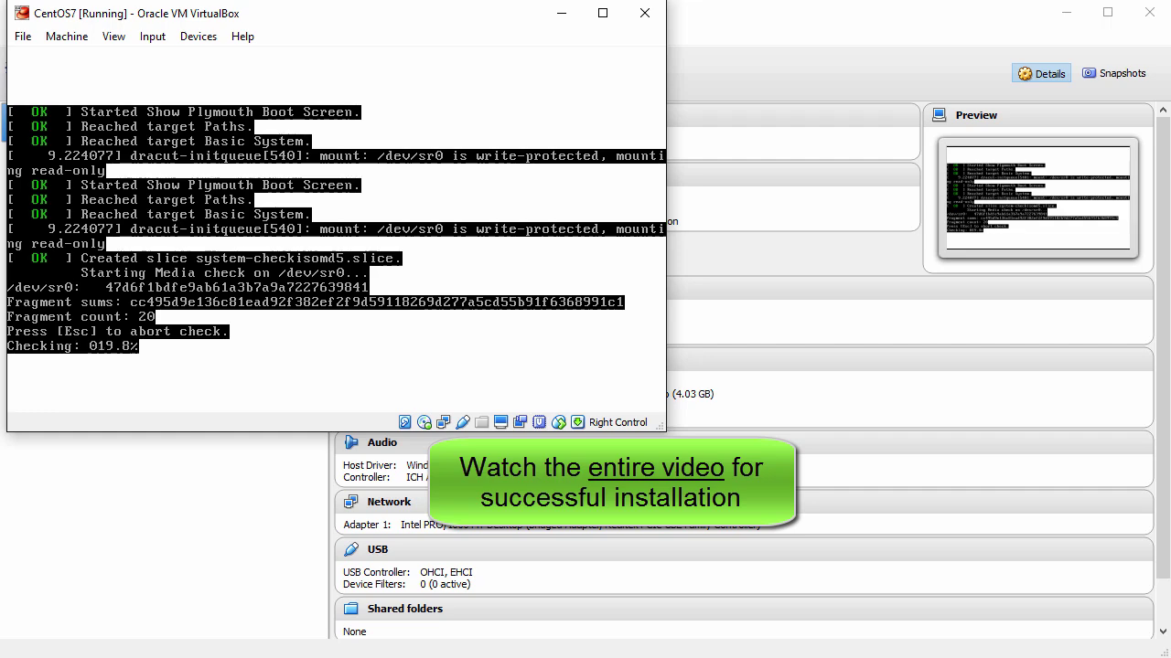
Step: Skip the media check and continue with English (United States)
key("Escape")
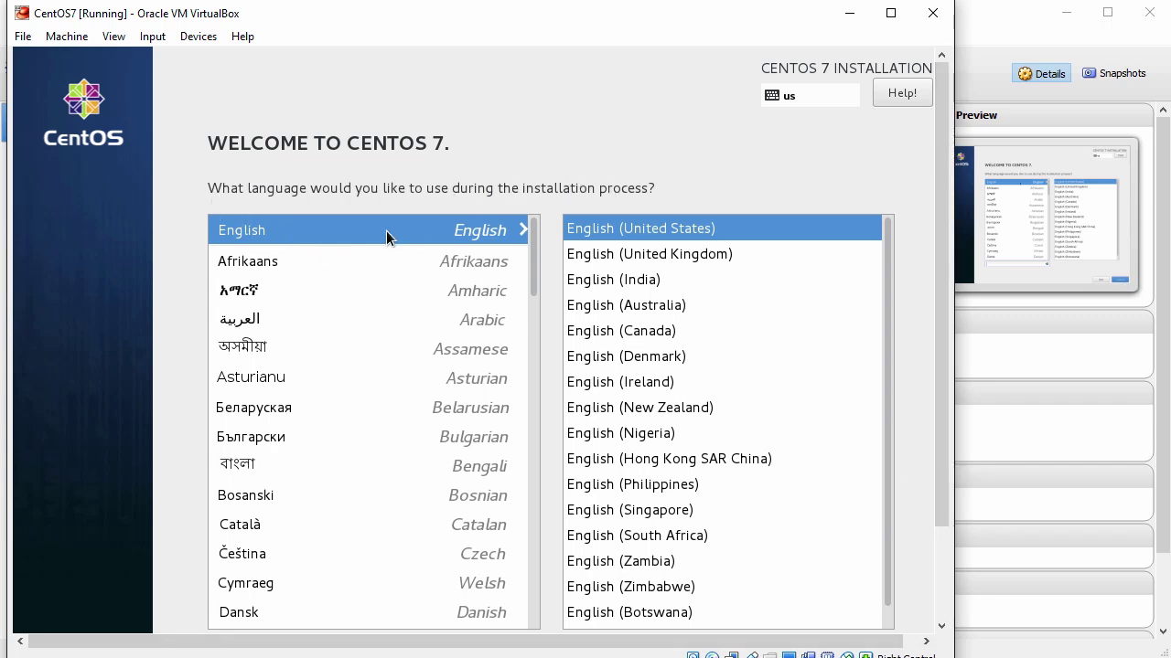
left_click_drag(939, 262, 972, 430)
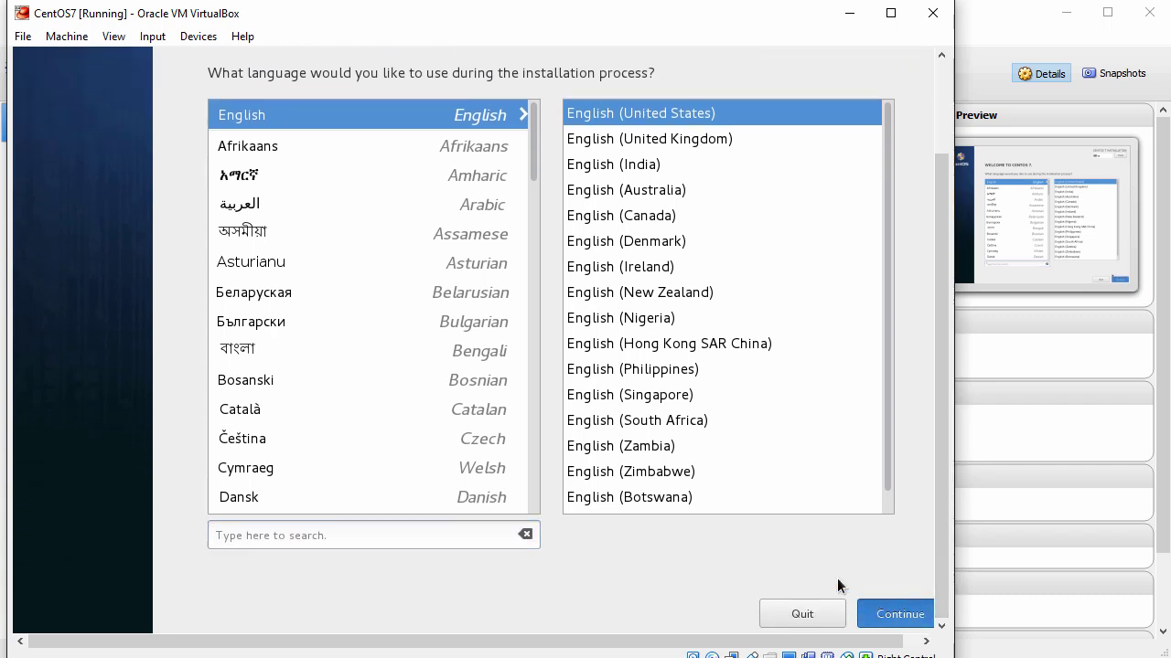
key("Return")
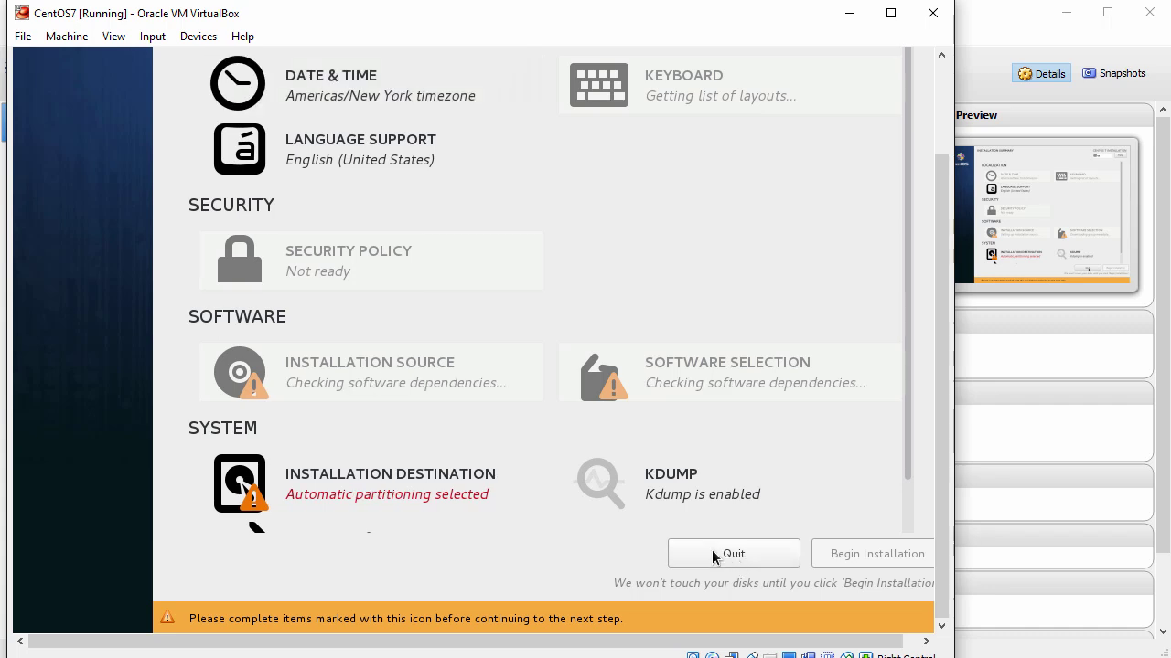
scroll(942, 428, "up", 3)
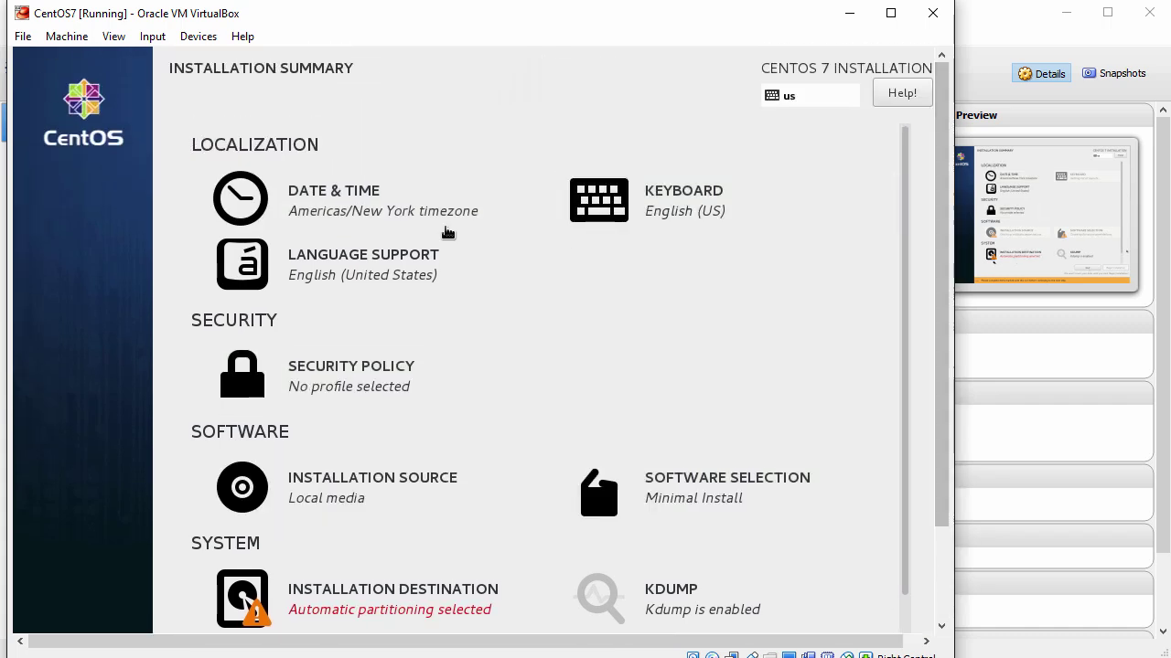
left_click(331, 212)
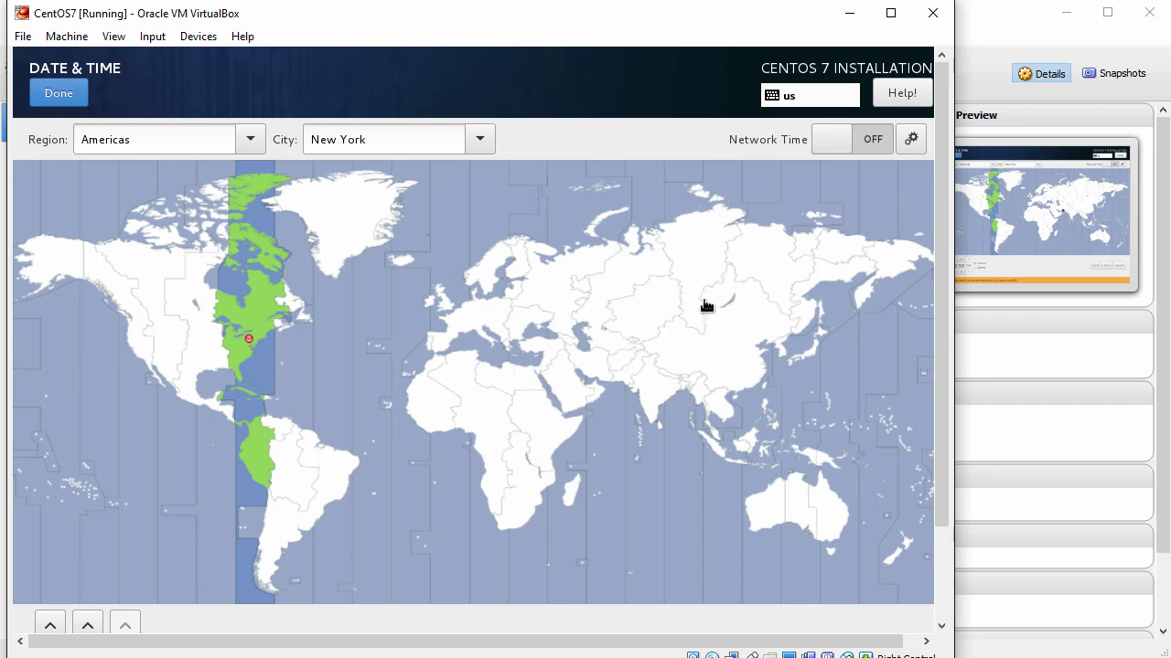
left_click(50, 96)
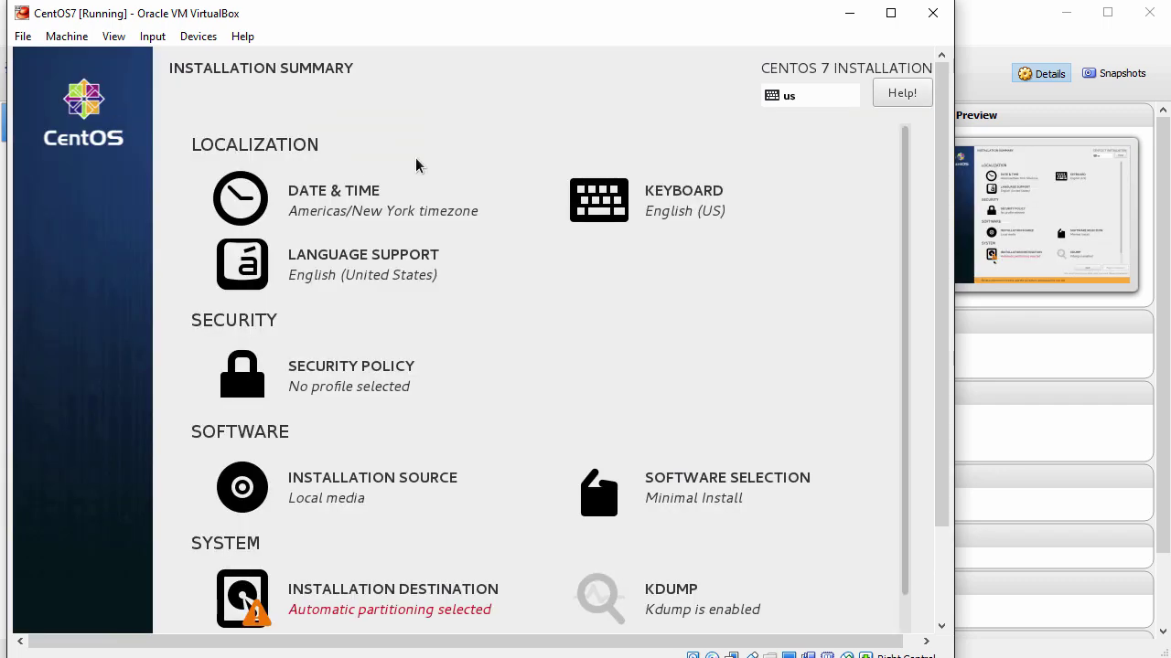
left_click(668, 203)
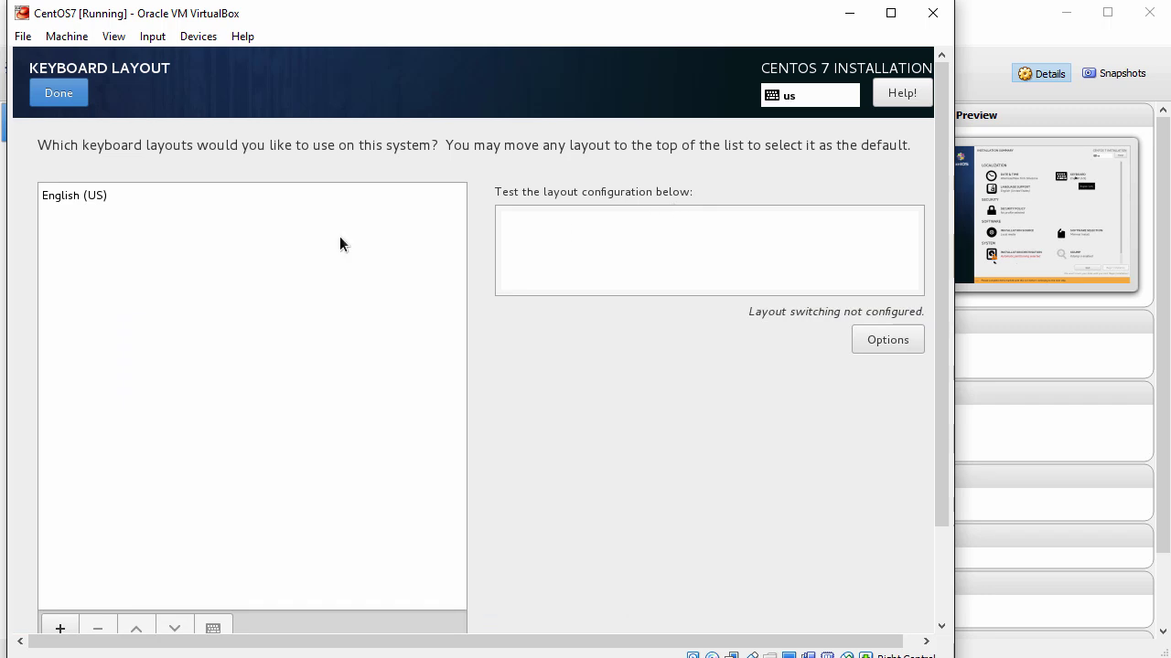
left_click(61, 627)
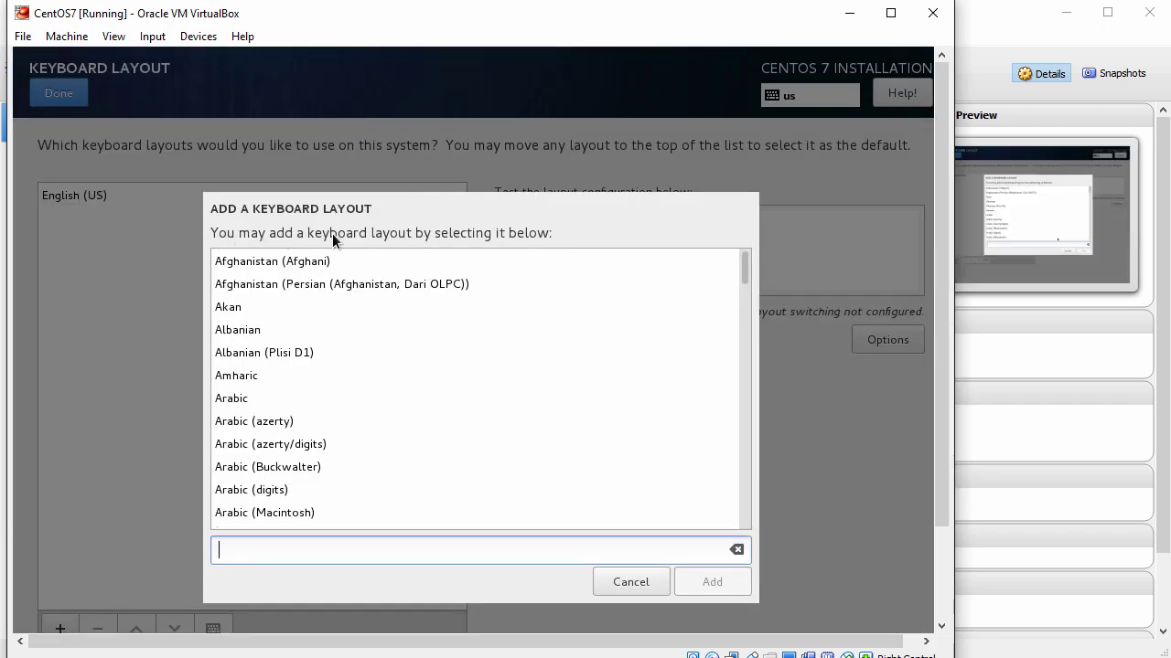
left_click(626, 578)
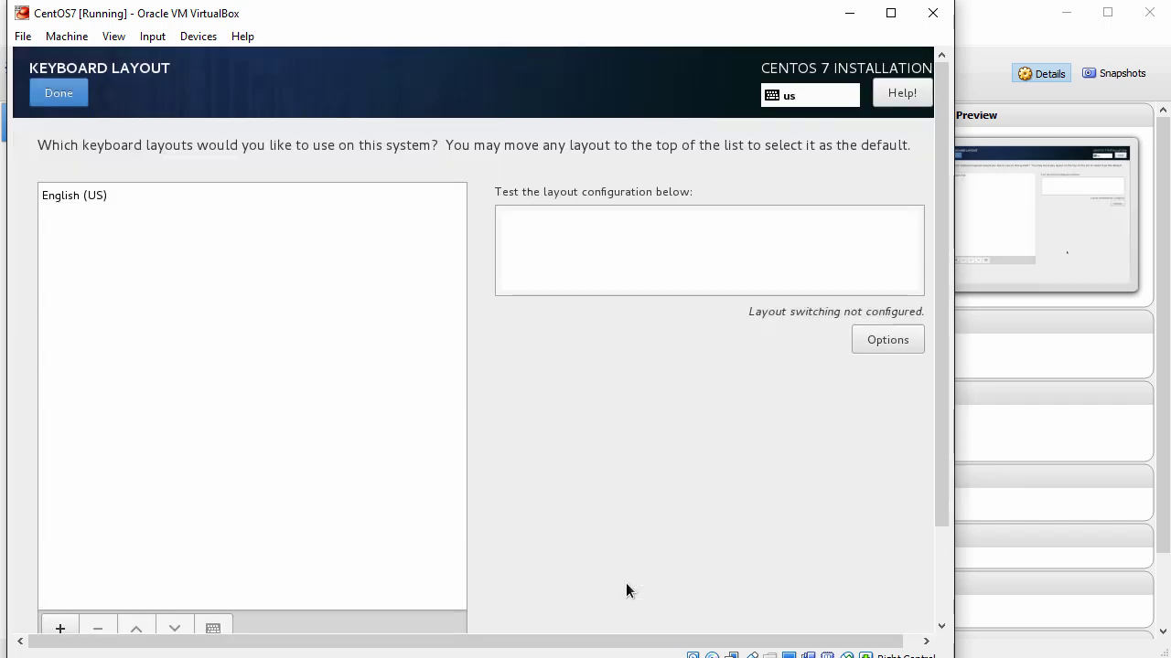
left_click(58, 102)
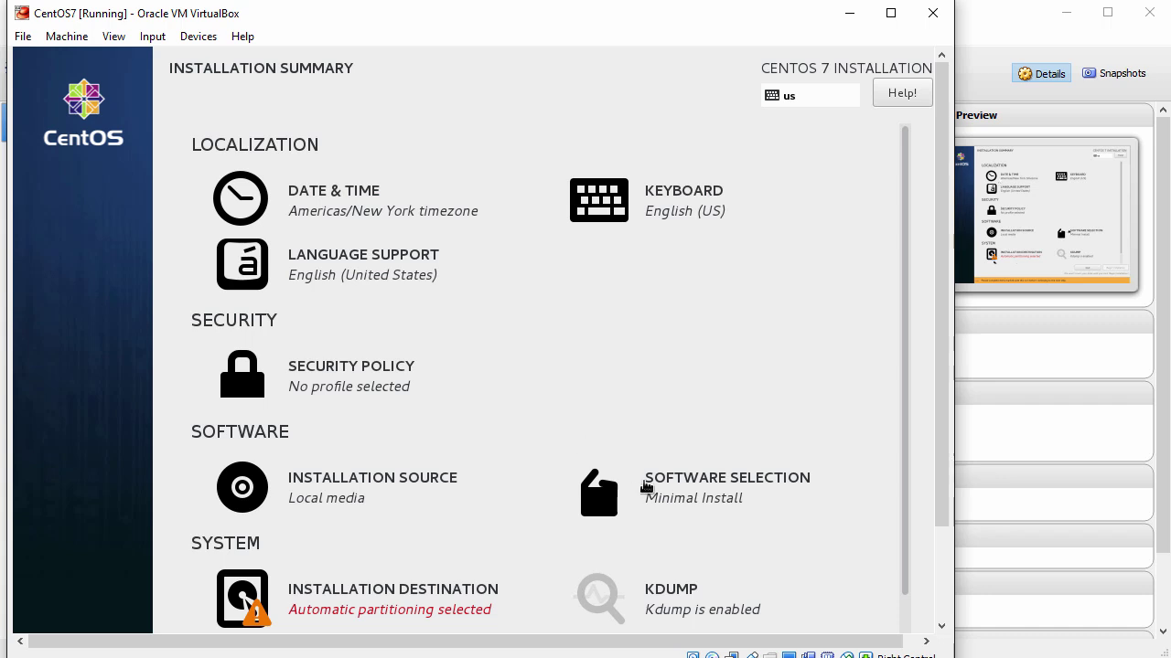
Step: Choose Server with GUI plus the Development Tools add-on in Software Selection
left_click(734, 490)
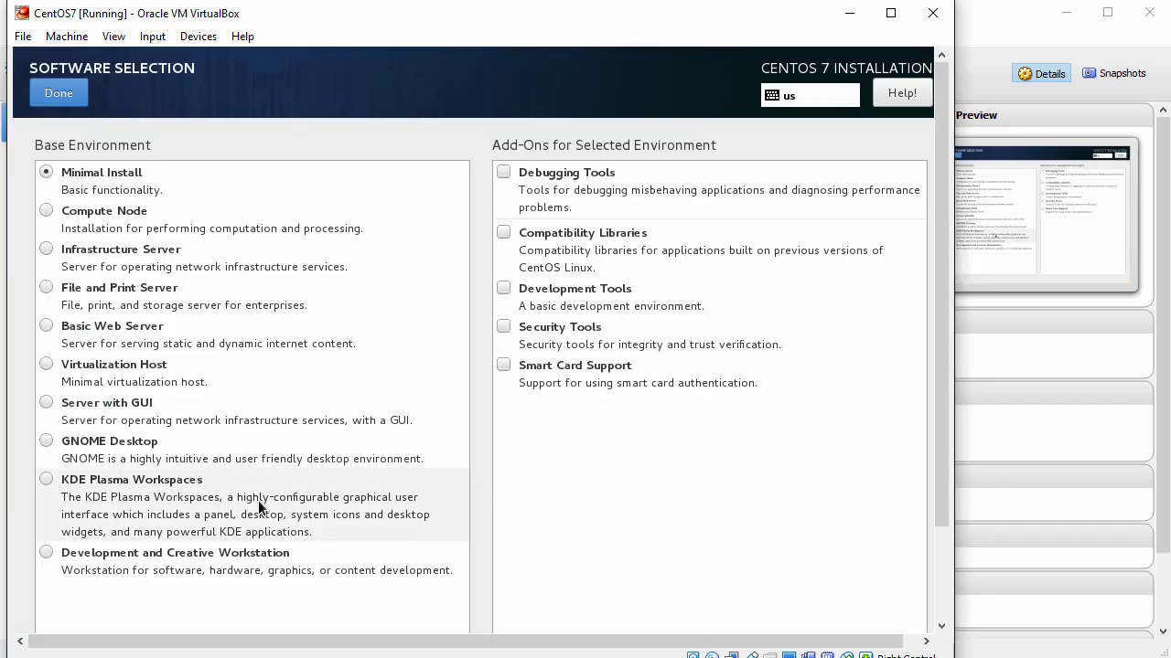
left_click(47, 403)
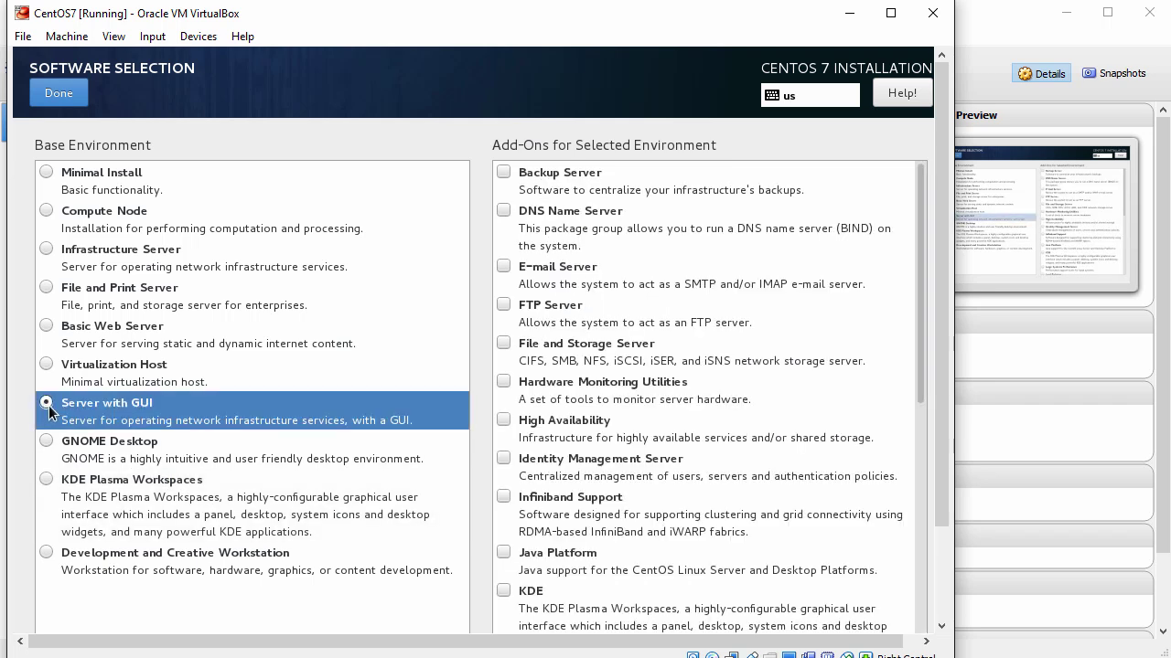
left_click_drag(919, 352, 920, 632)
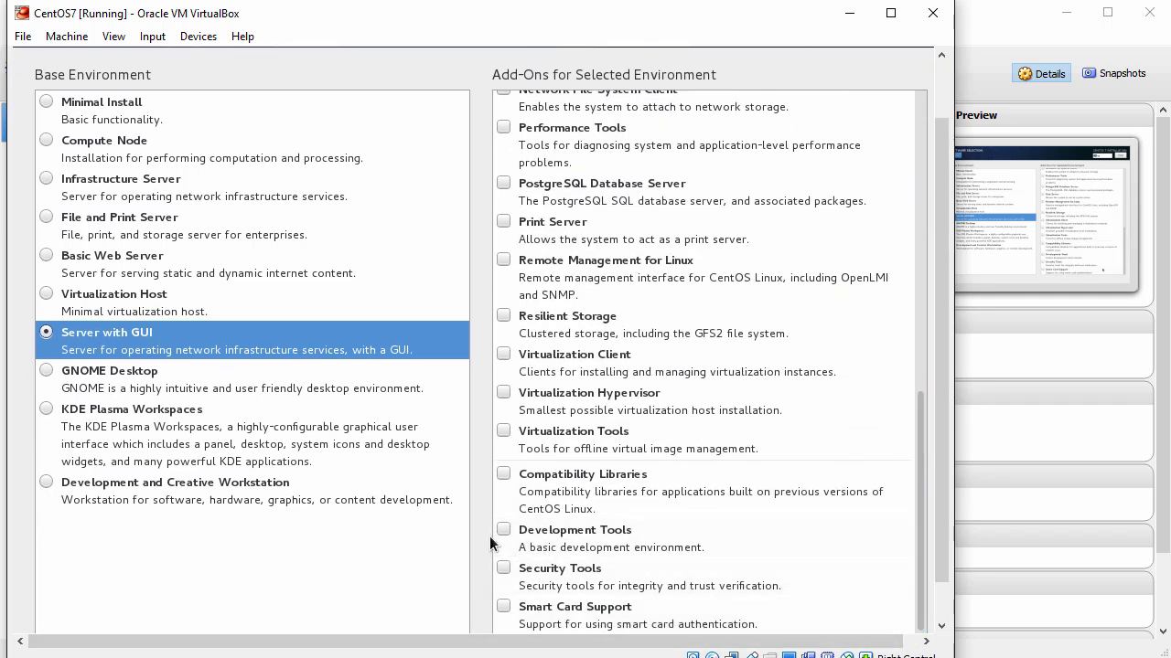
left_click(503, 531)
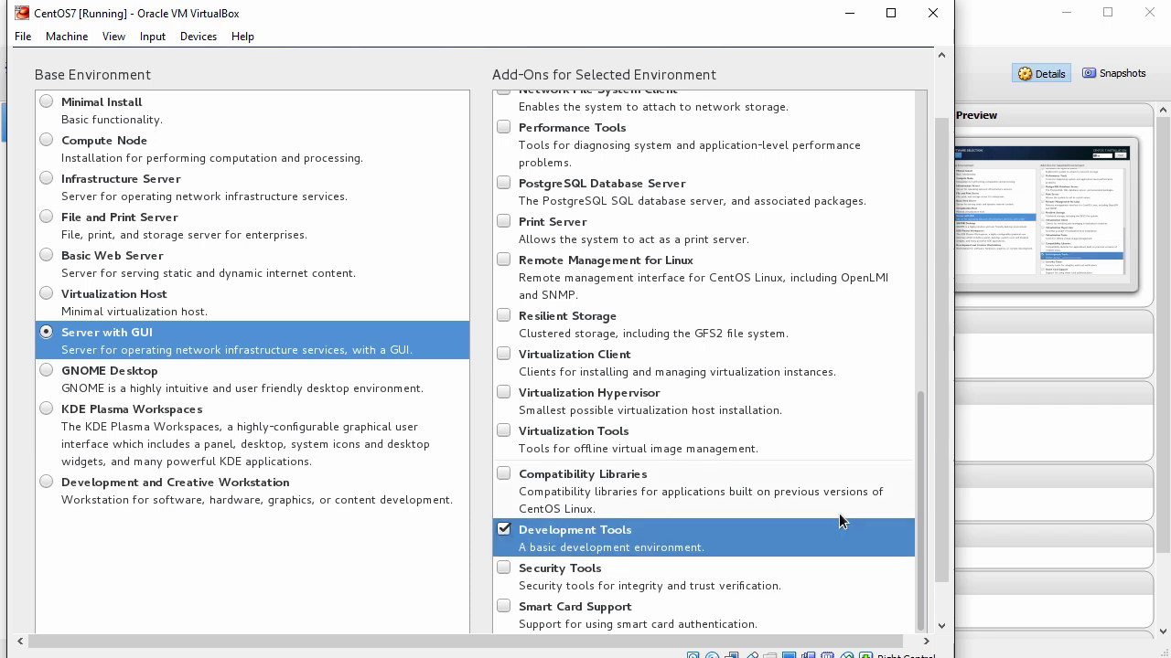
left_click_drag(947, 476, 961, 396)
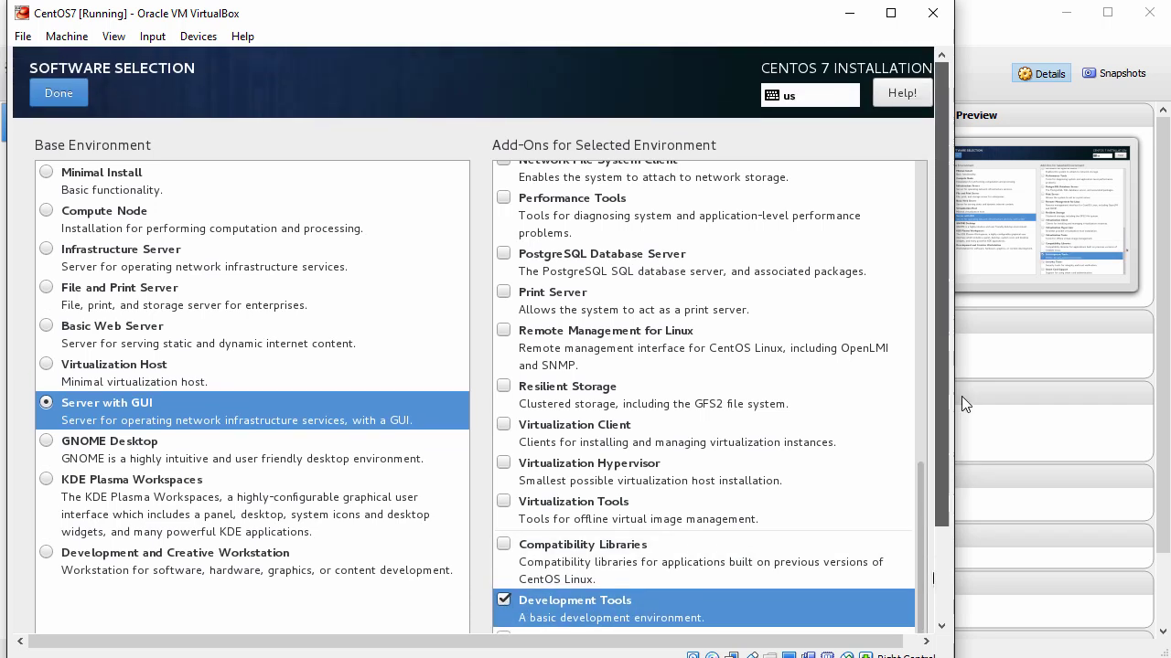
left_click(58, 94)
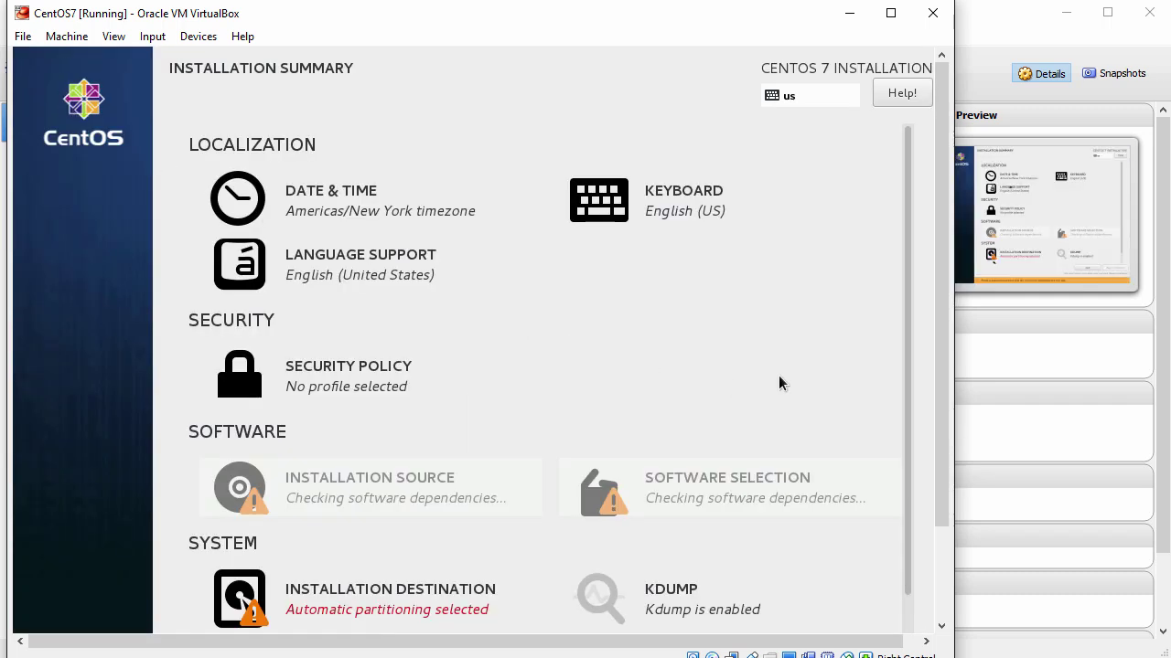
Step: Confirm automatic partitioning on the 58.91 GiB ATA VBOX HARDDISK as installation destination
left_click_drag(939, 410, 935, 488)
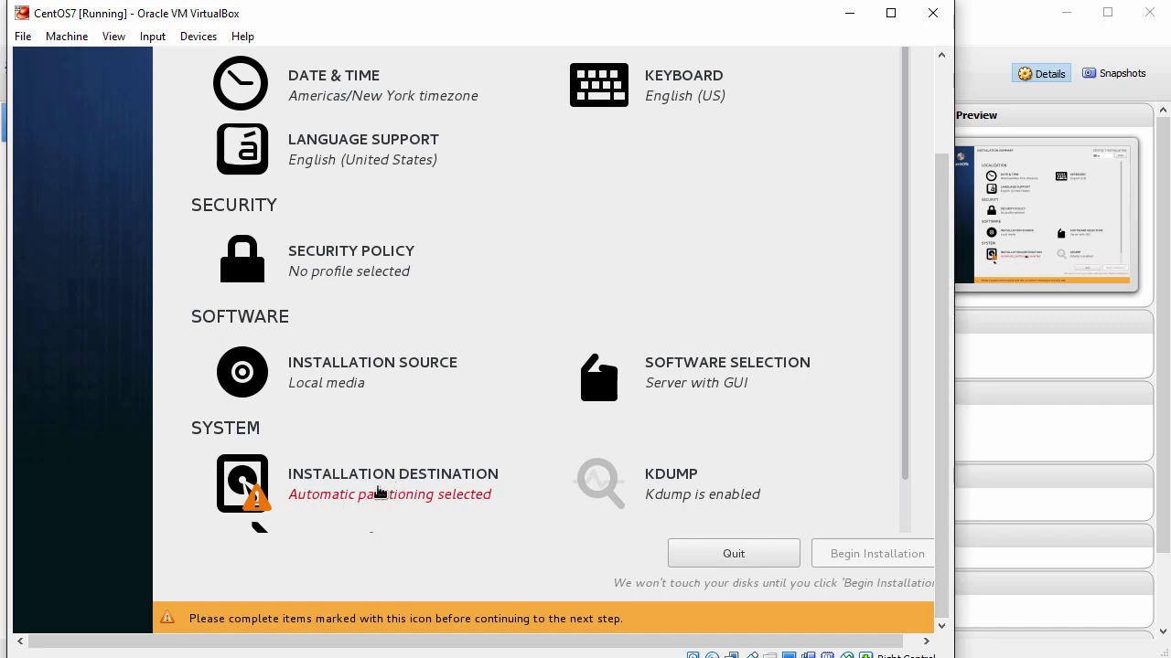
left_click(380, 492)
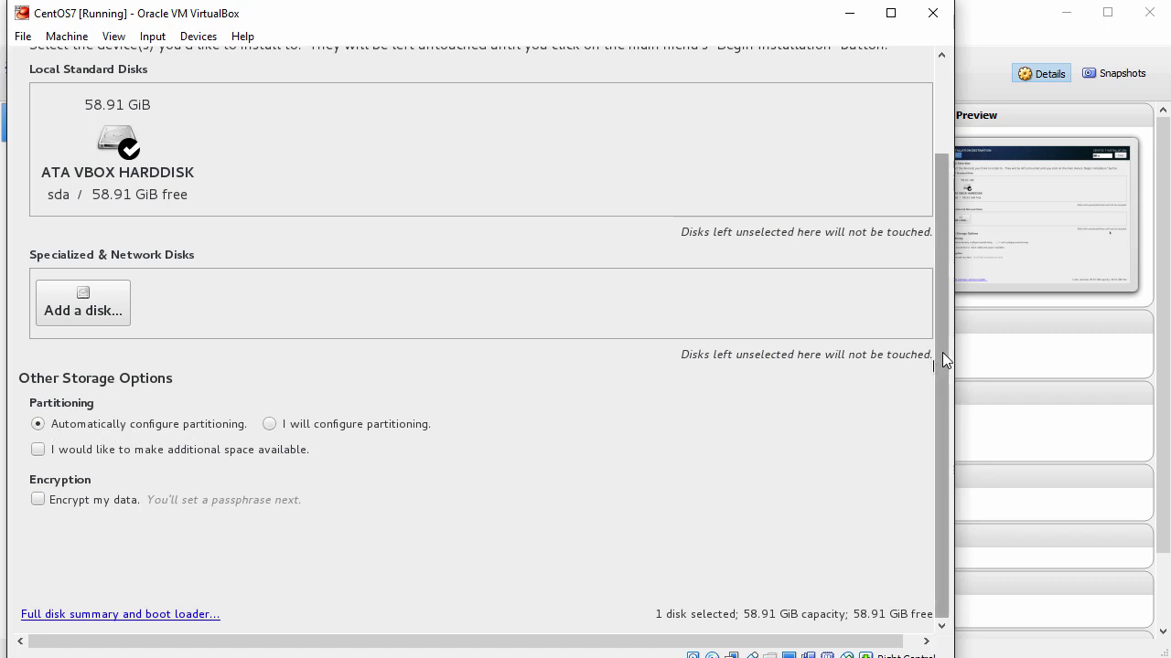
left_click_drag(942, 352, 958, 253)
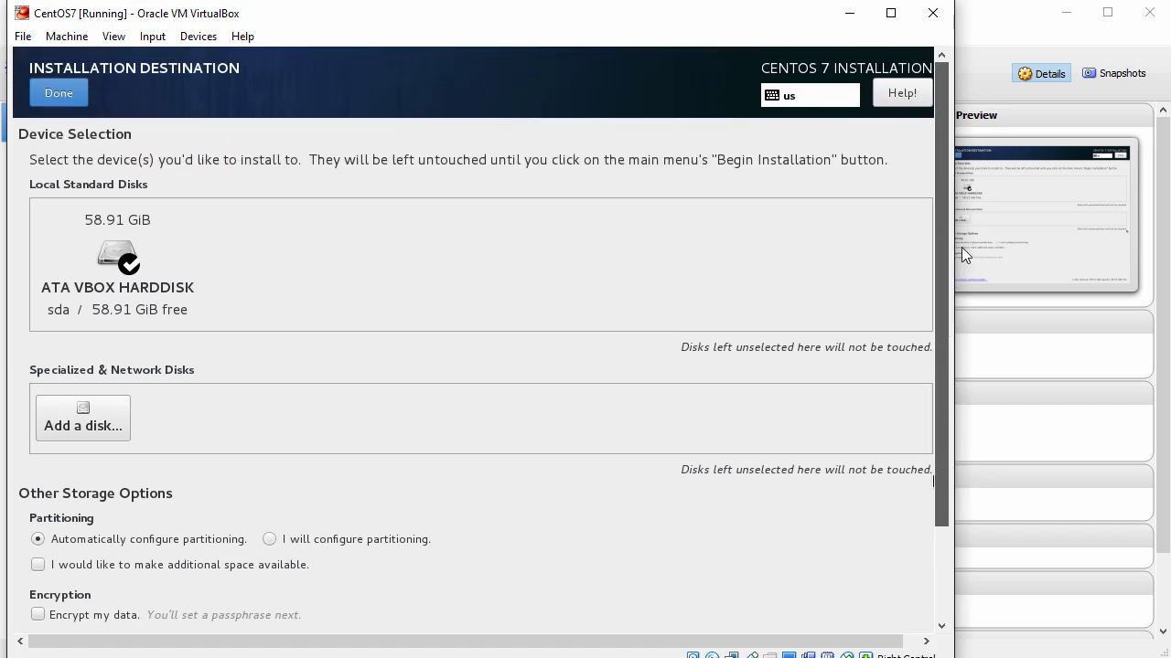
left_click(58, 93)
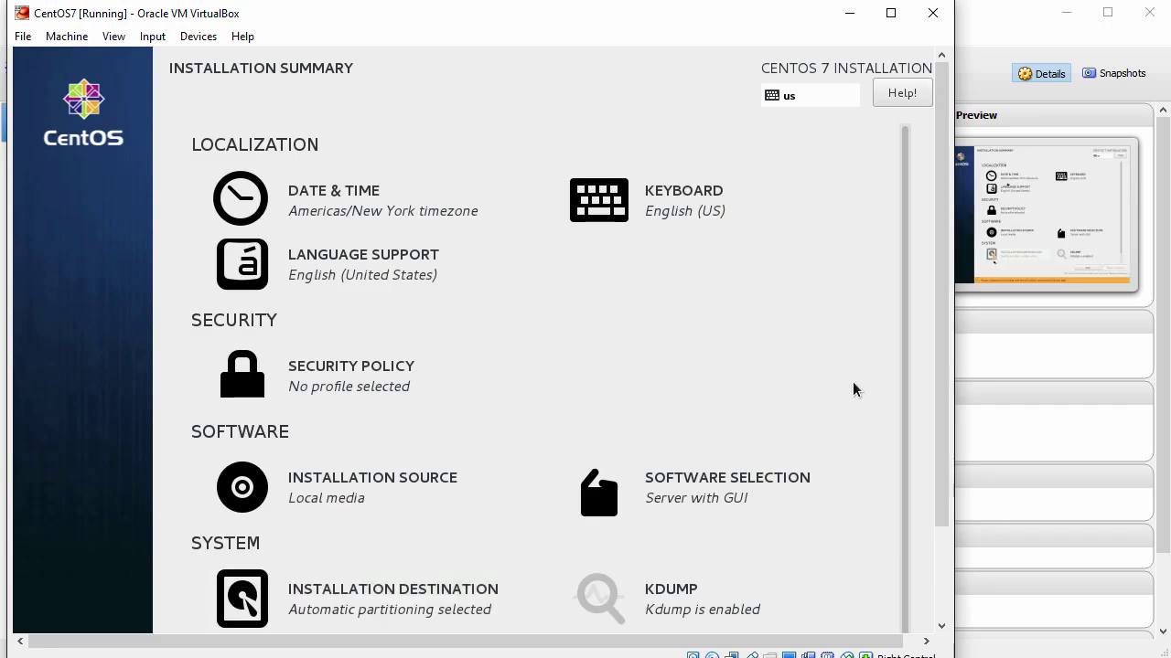
left_click_drag(938, 394, 944, 530)
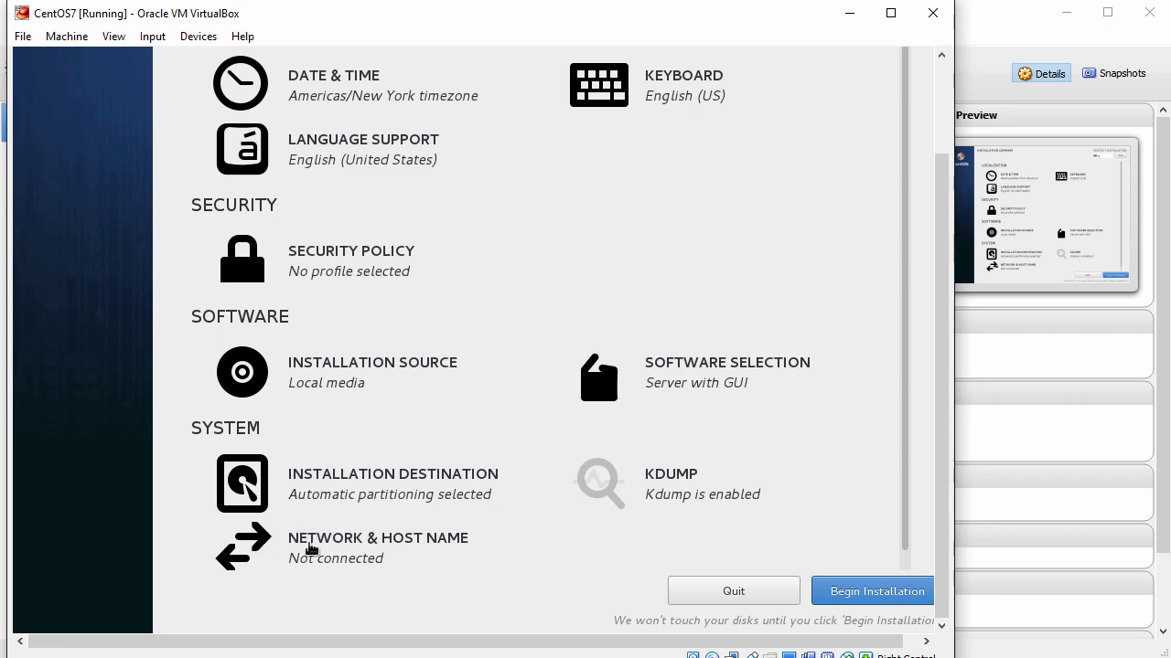
Step: Switch the enp0s3 Ethernet connection on and set the host name to centos7
left_click(357, 547)
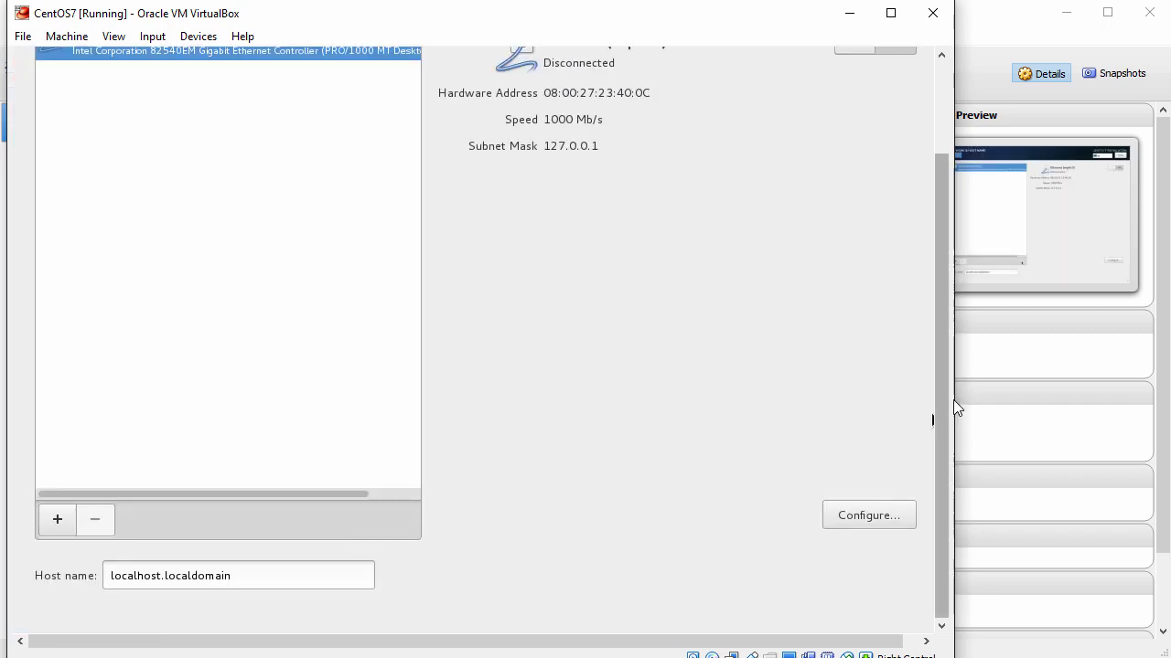
left_click_drag(947, 400, 948, 262)
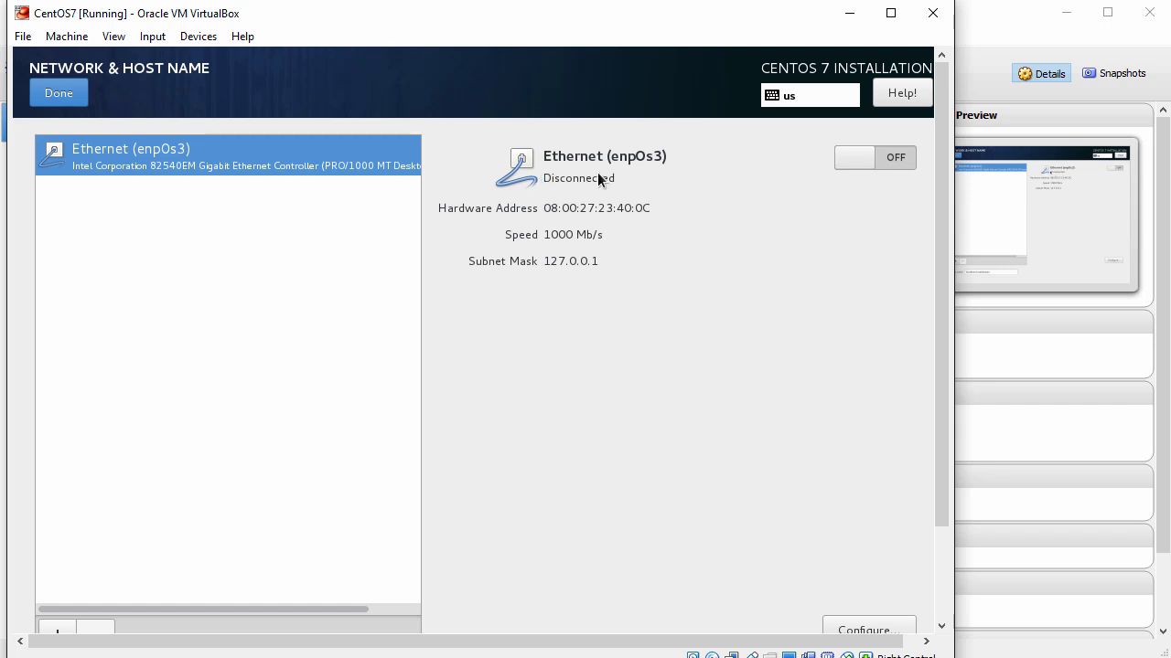
left_click(886, 152)
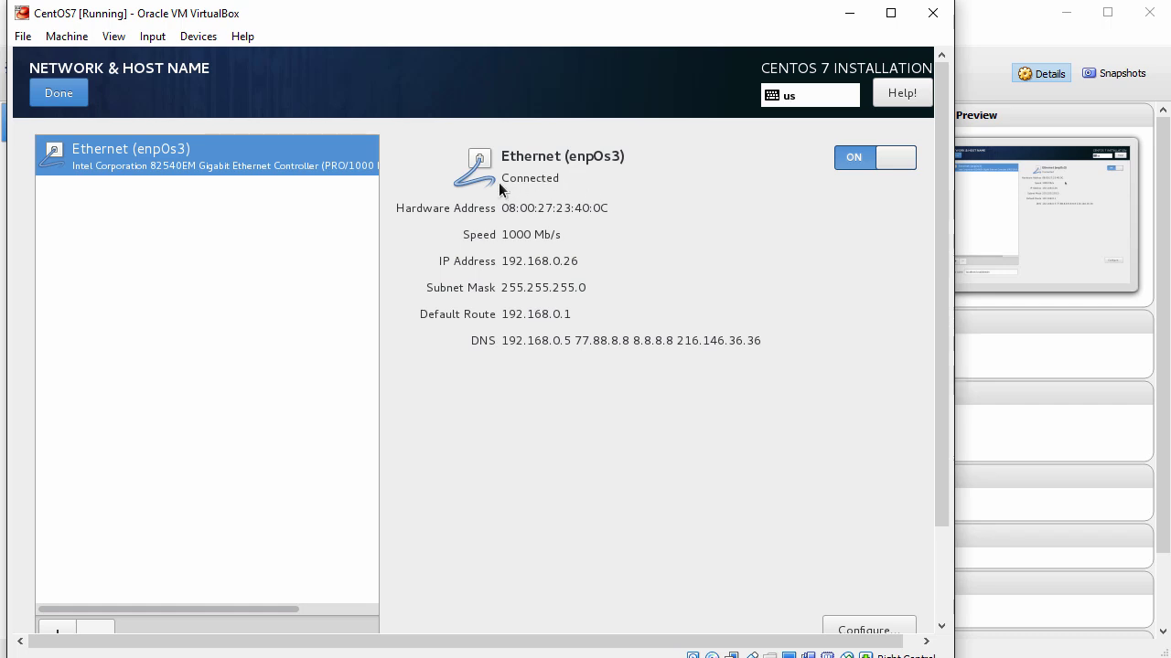
left_click_drag(940, 247, 925, 392)
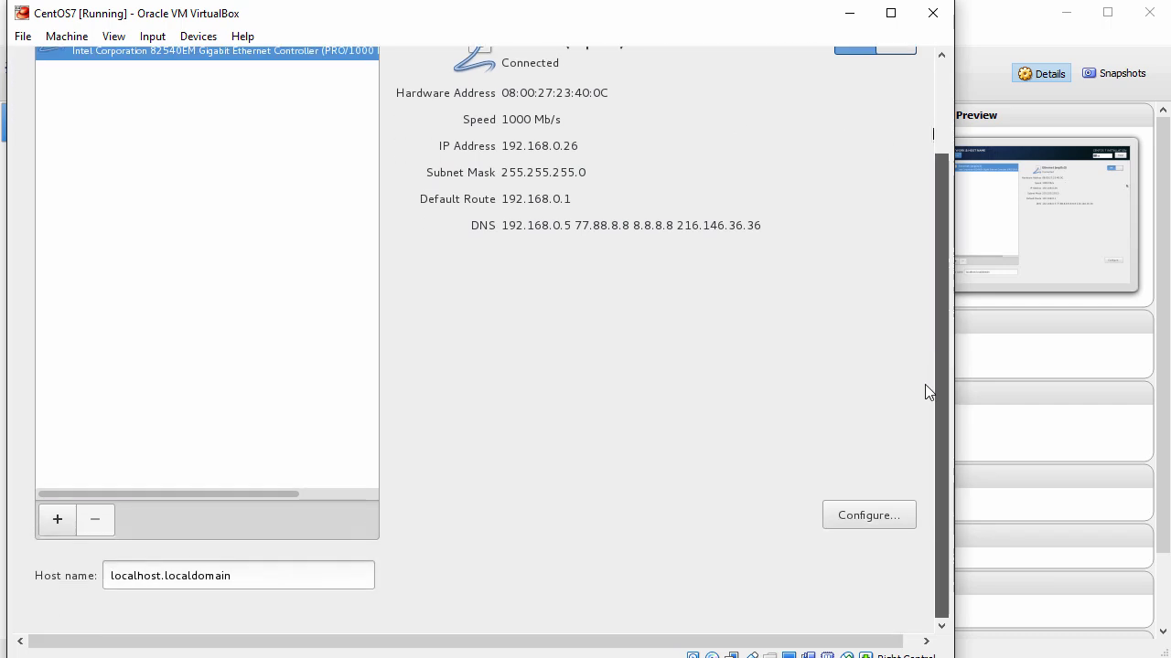
triple_click(260, 576)
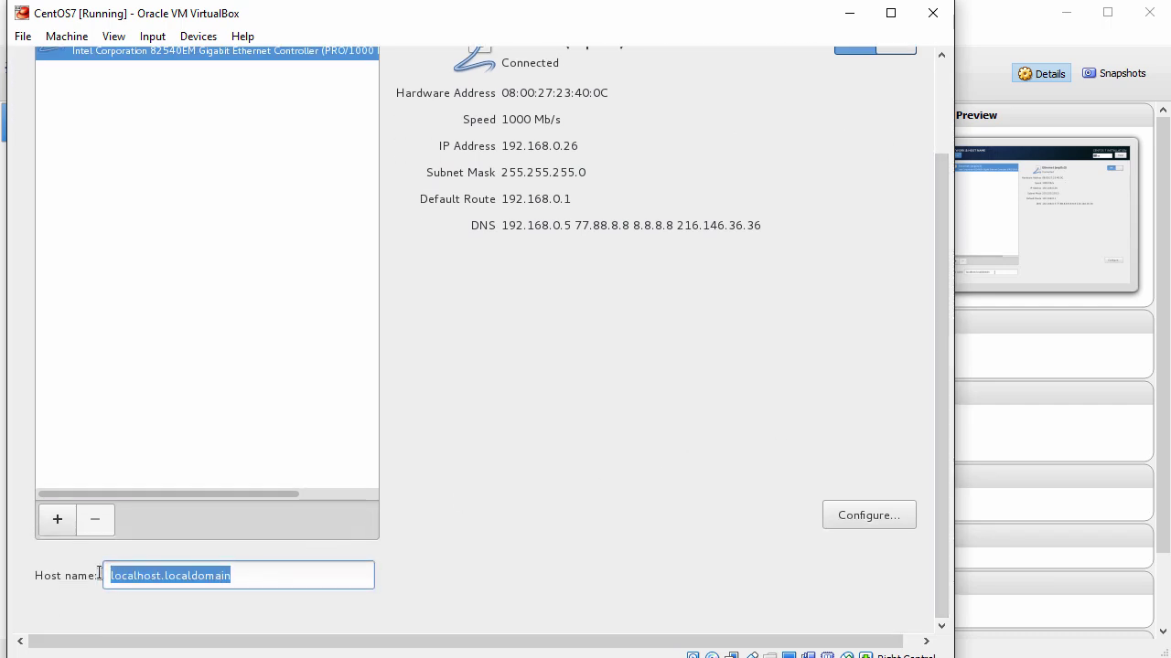
type("cen")
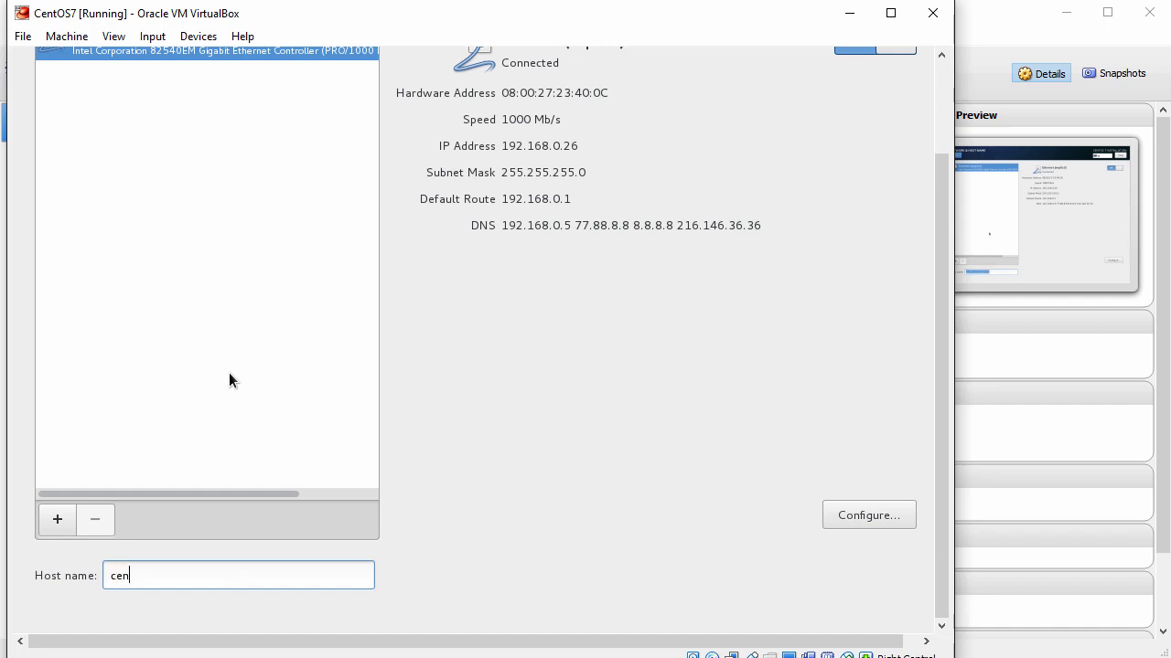
type("tos7")
Step: Review and save enp0s3's General connection settings, then finish network setup
left_click(863, 517)
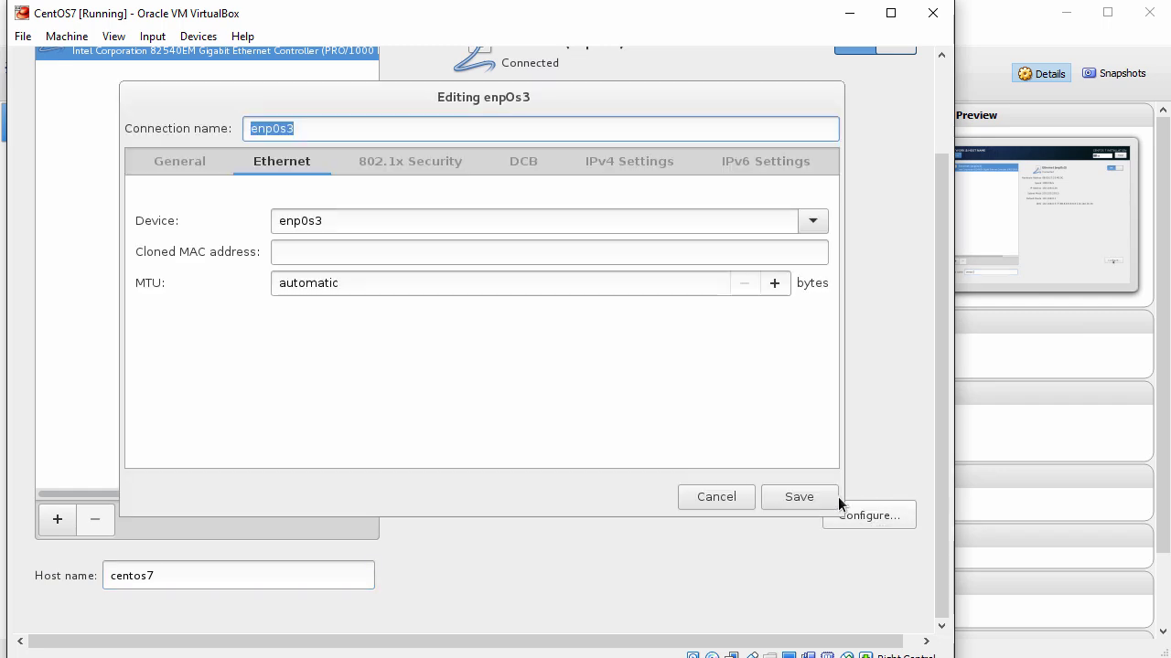
left_click(183, 159)
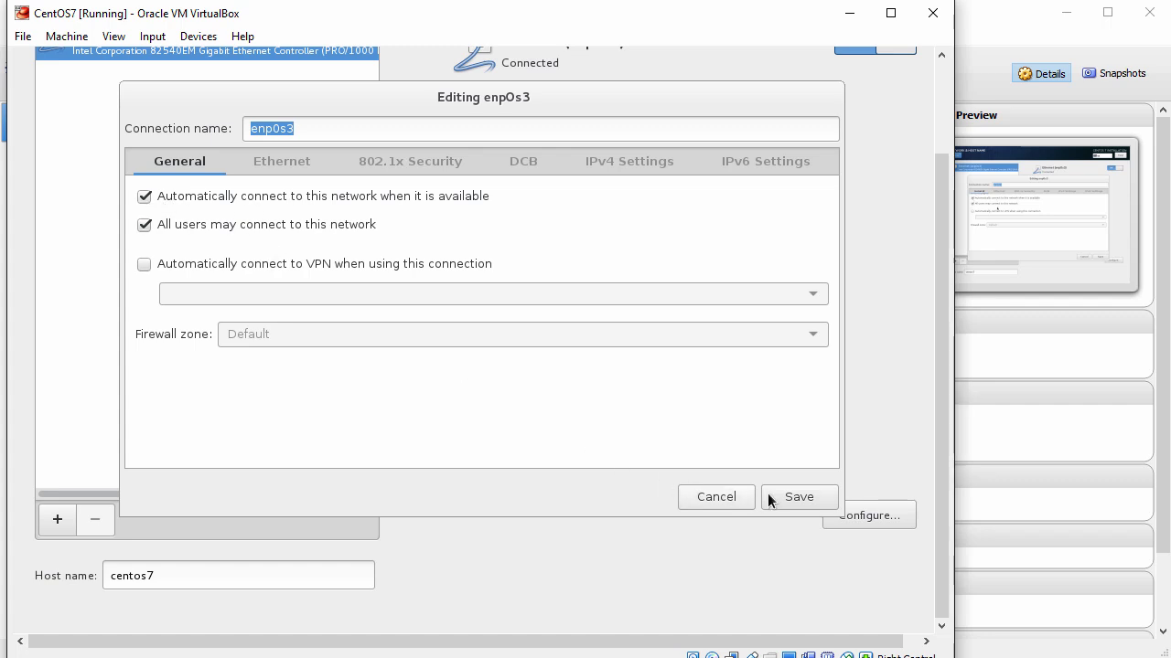
left_click(791, 502)
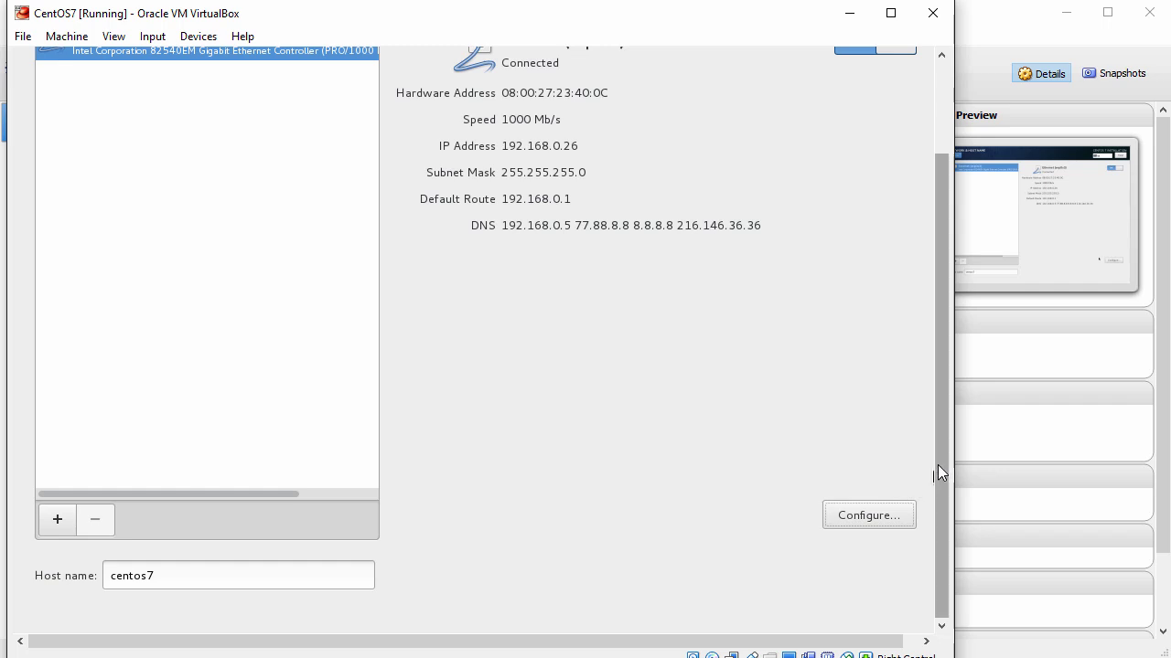
left_click_drag(937, 464, 953, 286)
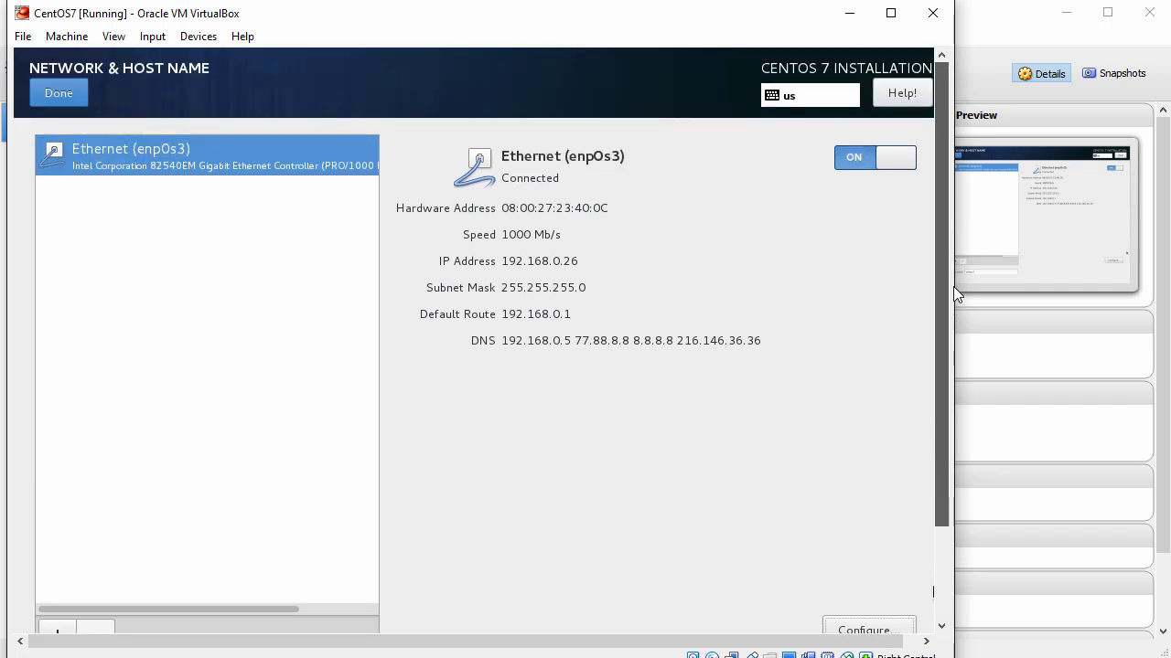
left_click(60, 96)
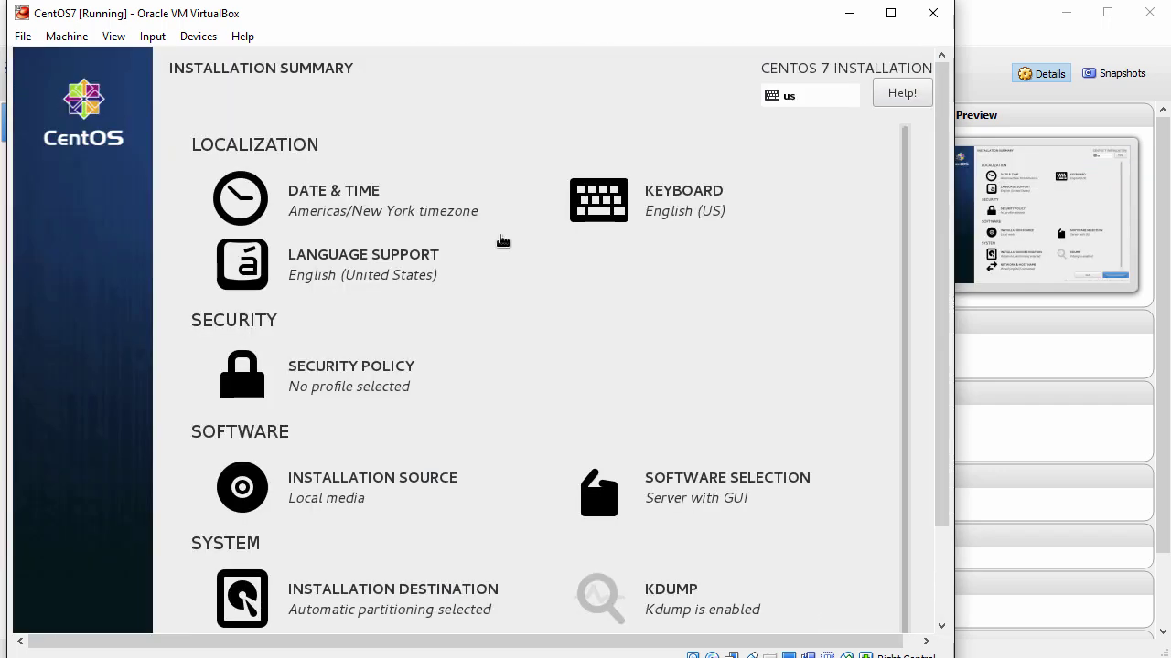
left_click_drag(941, 360, 946, 481)
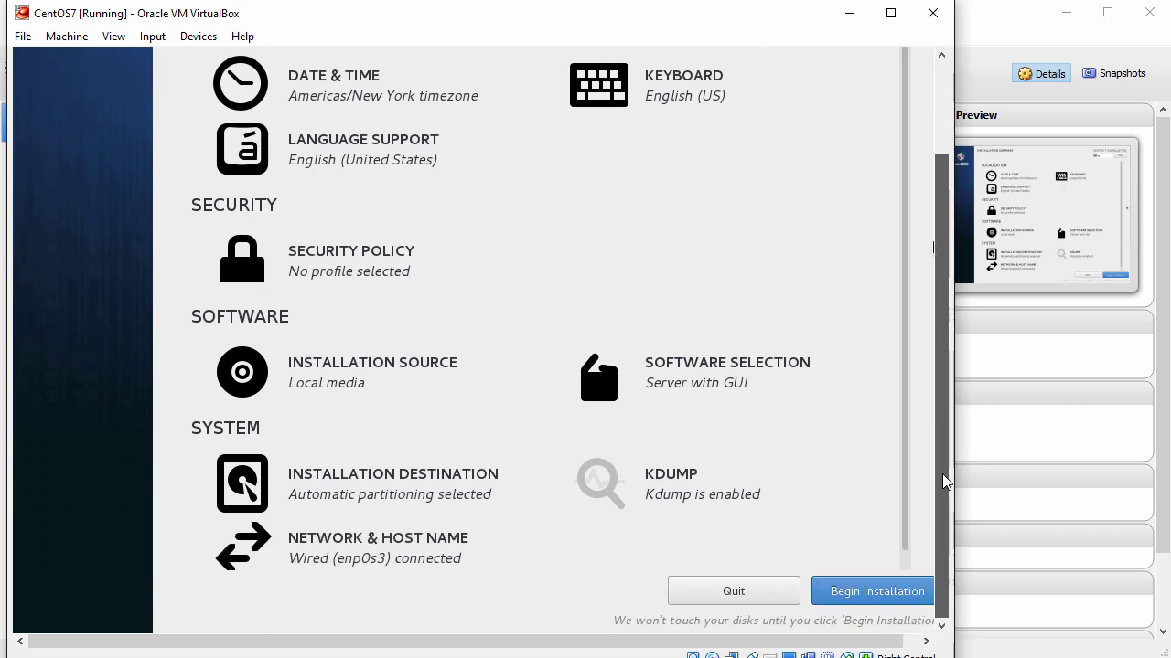
Step: Begin the CentOS installation and set a confirmed root password
left_click(874, 591)
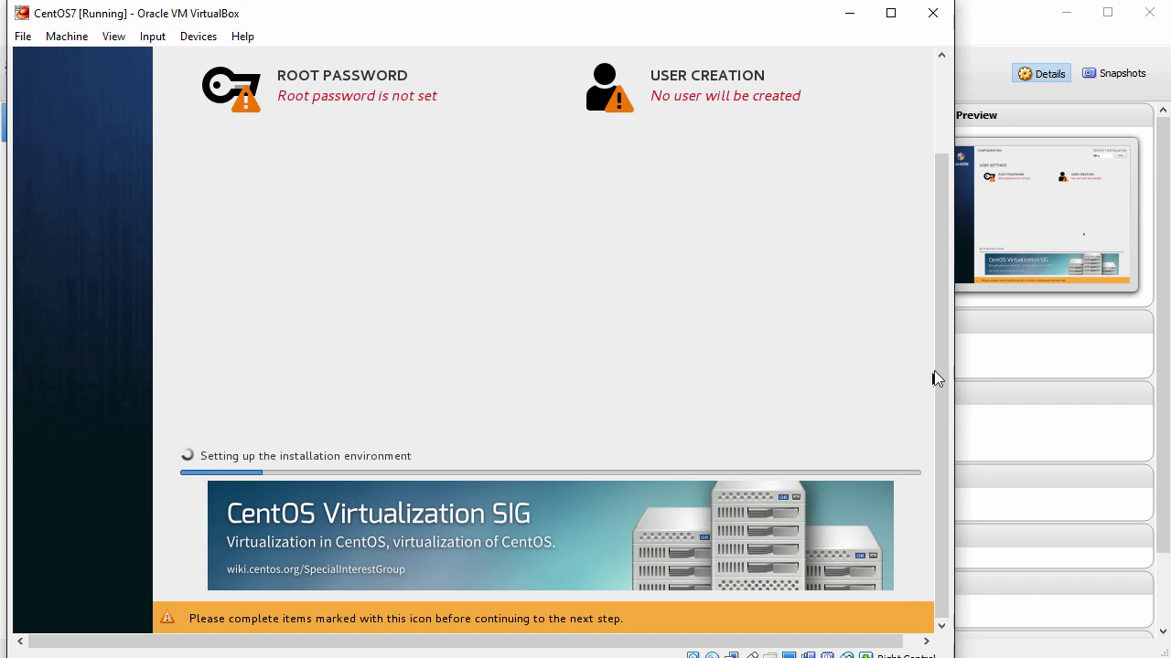
scroll(938, 357, "up", 3)
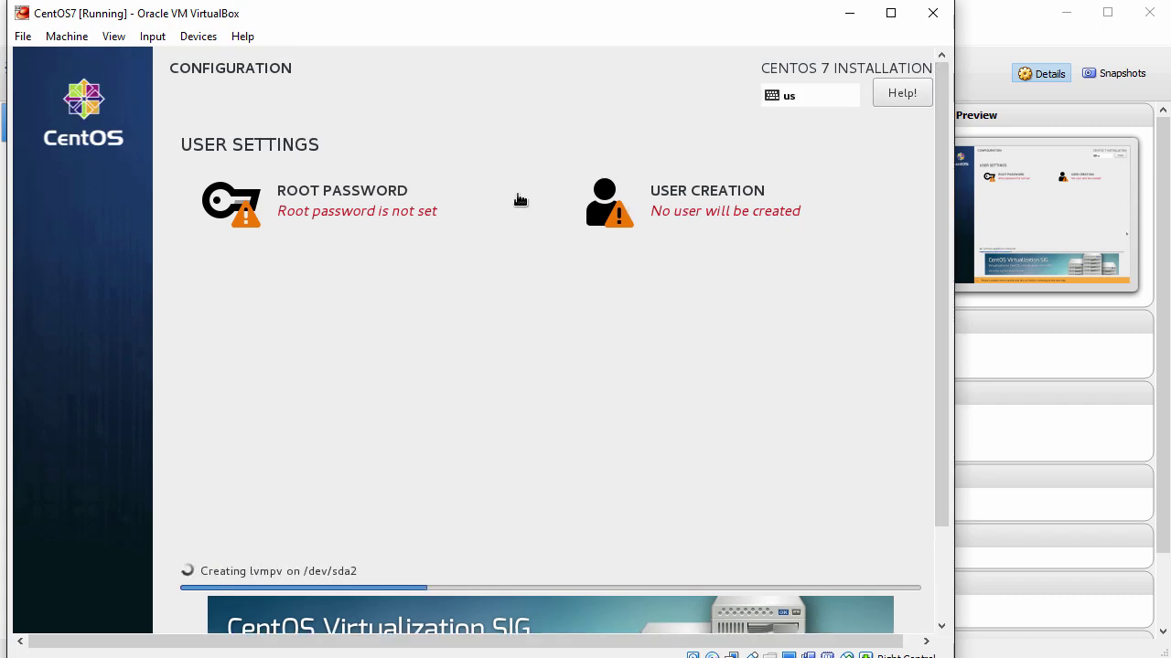
left_click(332, 209)
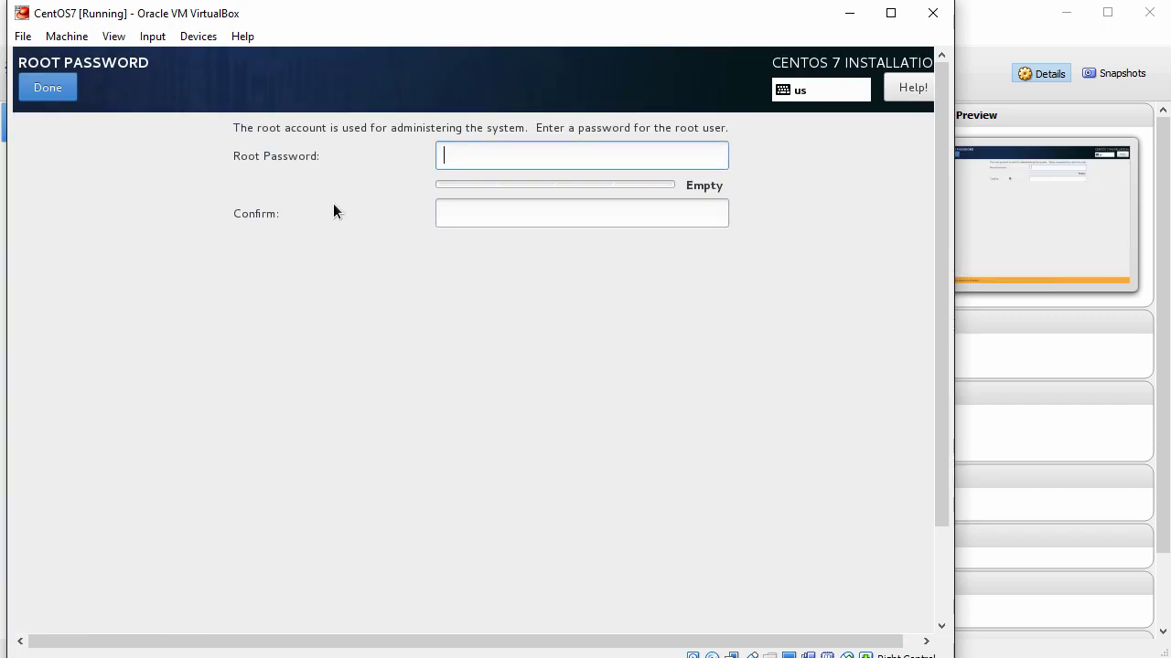
type("••••••••••")
key("Tab")
type("•••")
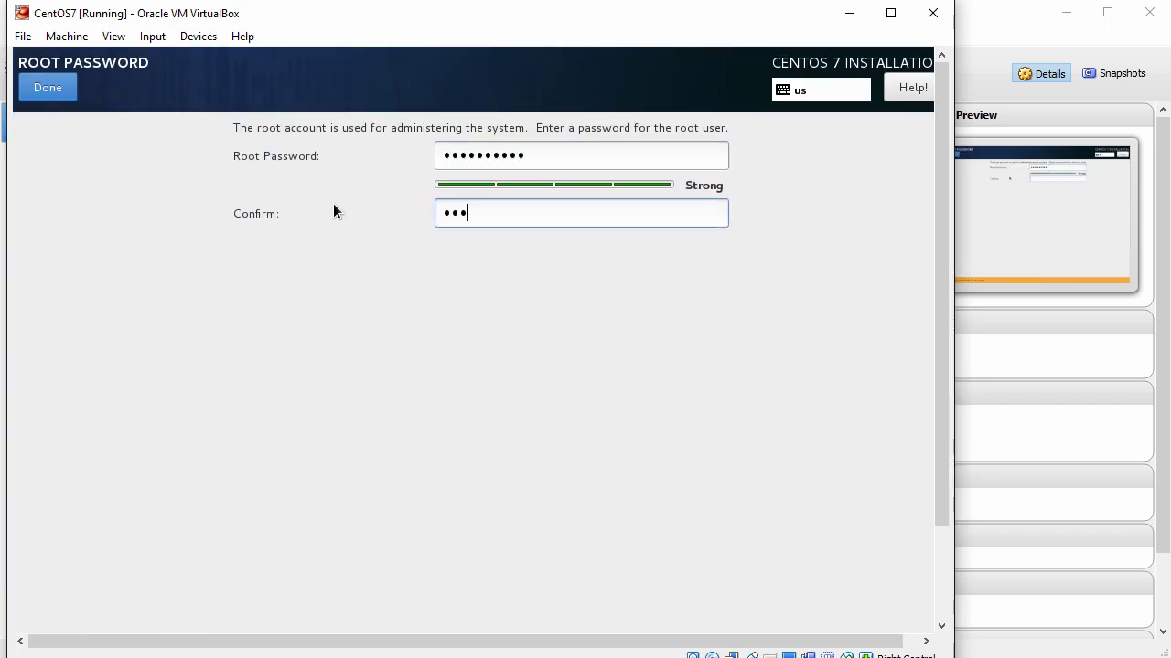
type("•••••••")
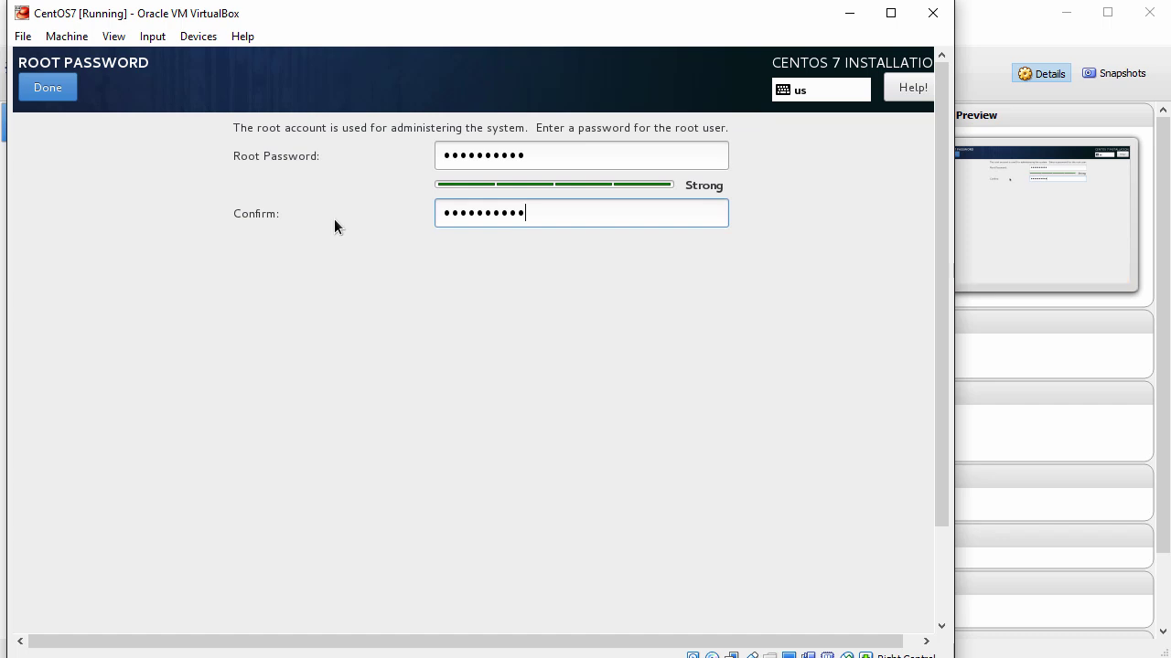
left_click(50, 89)
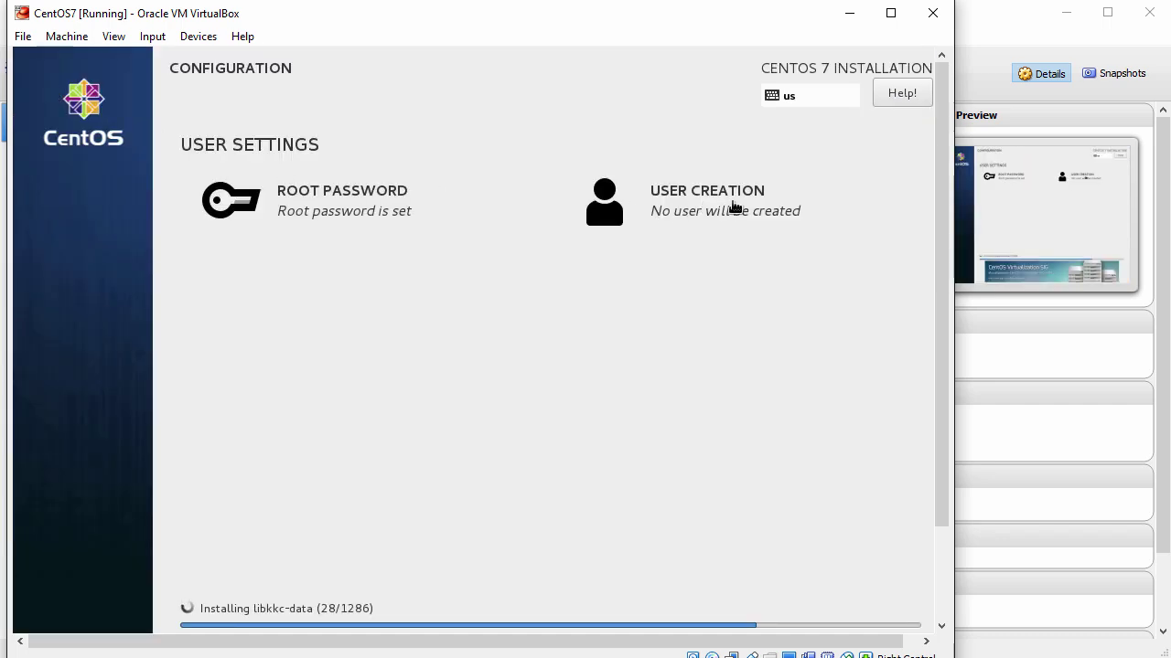
Step: On the user creation page, enter the new user's full name and user name
left_click(704, 218)
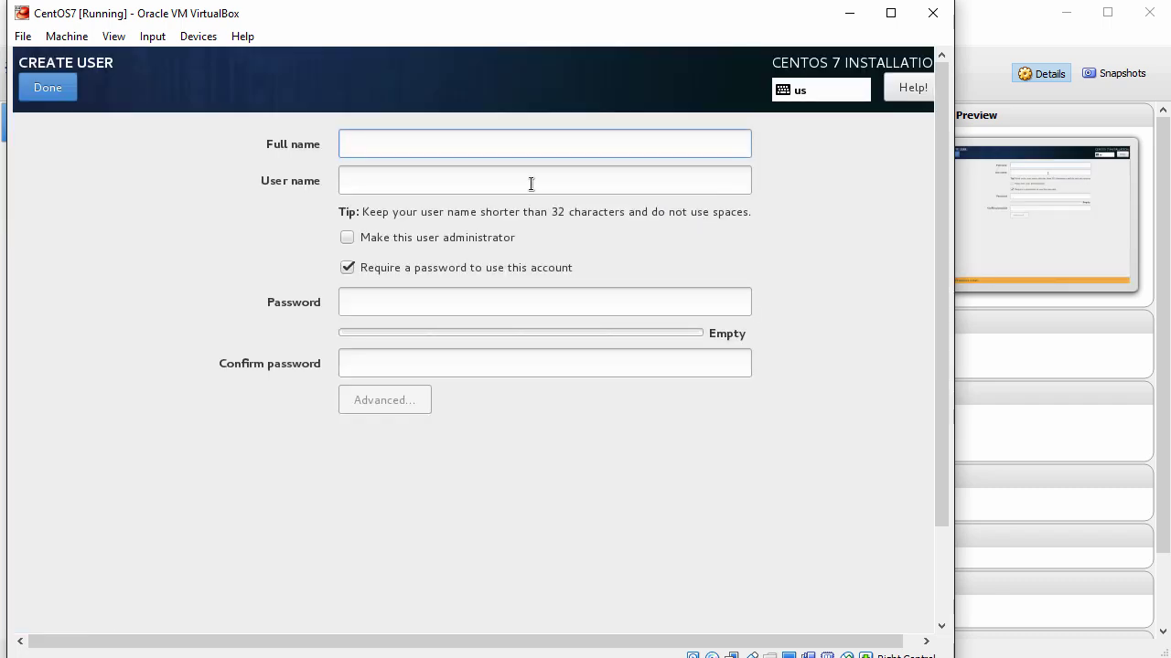
type("John ")
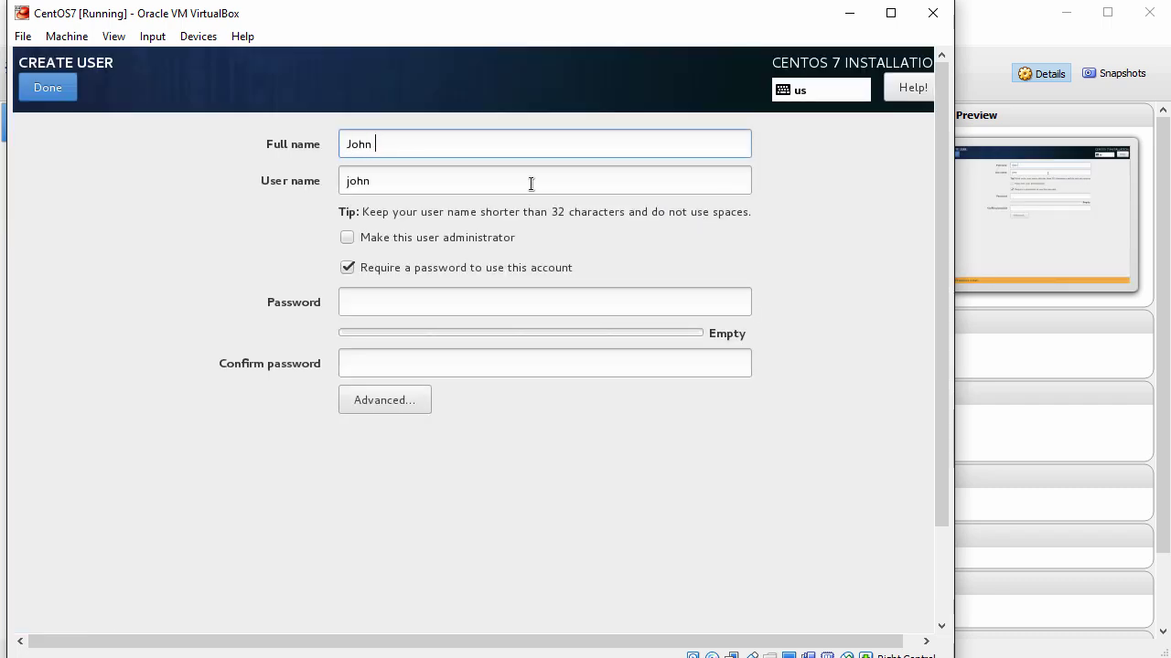
type("Smith")
key("Tab")
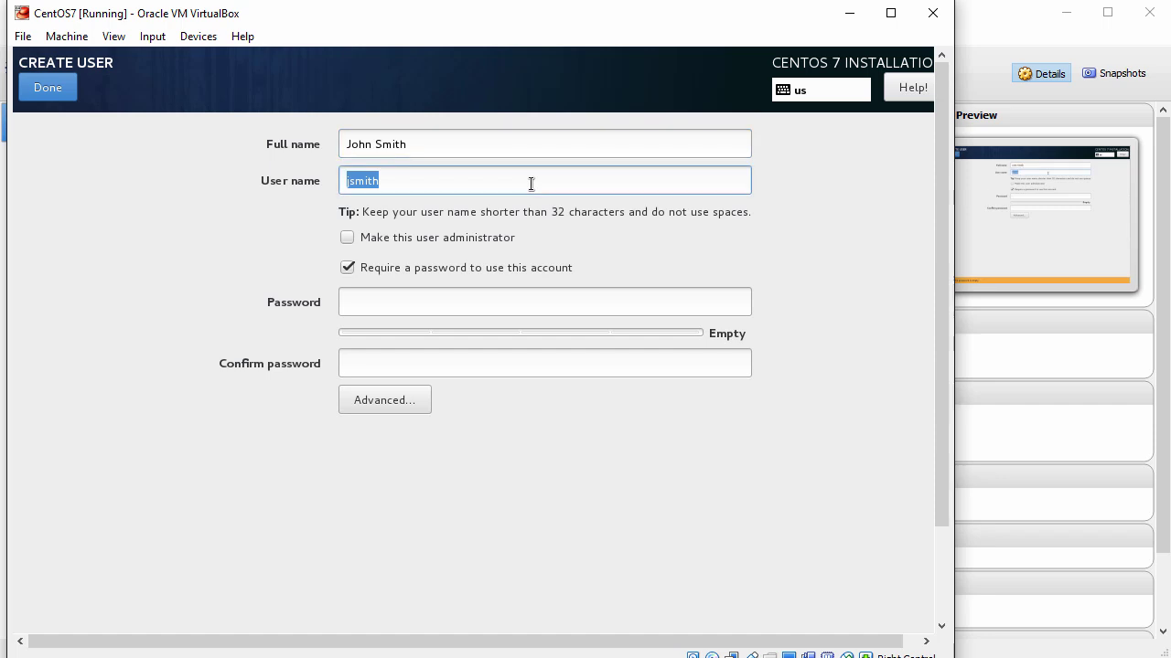
type("john")
Step: Make the user an administrator and set a confirmed password for the account
left_click(348, 238)
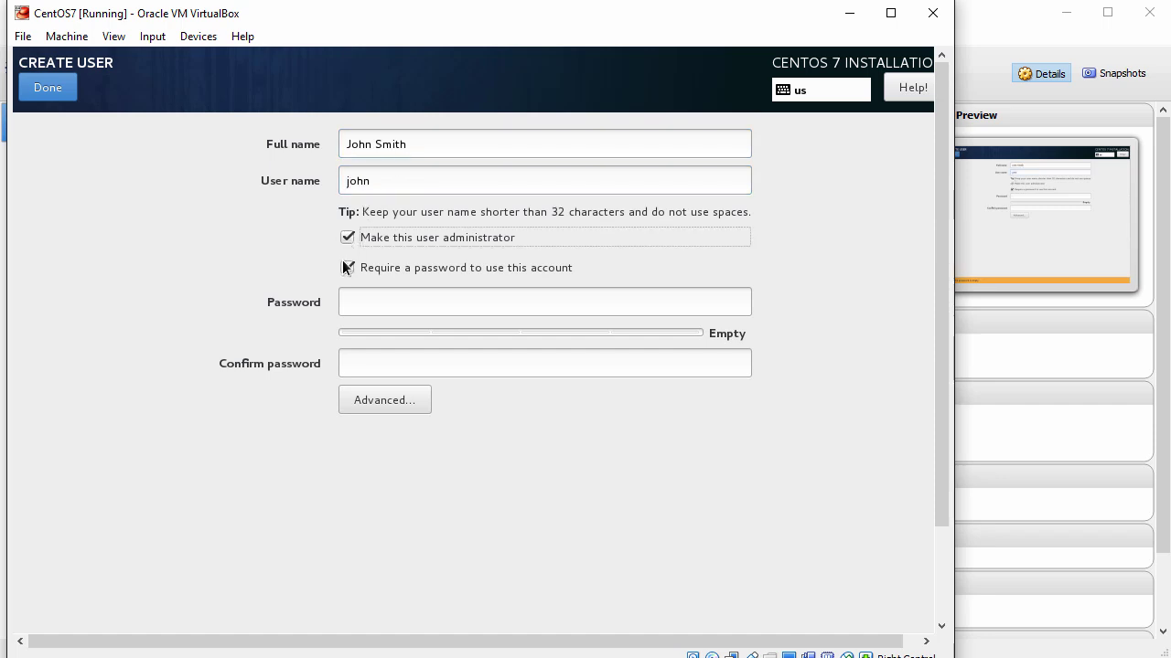
left_click(436, 311)
type("**********")
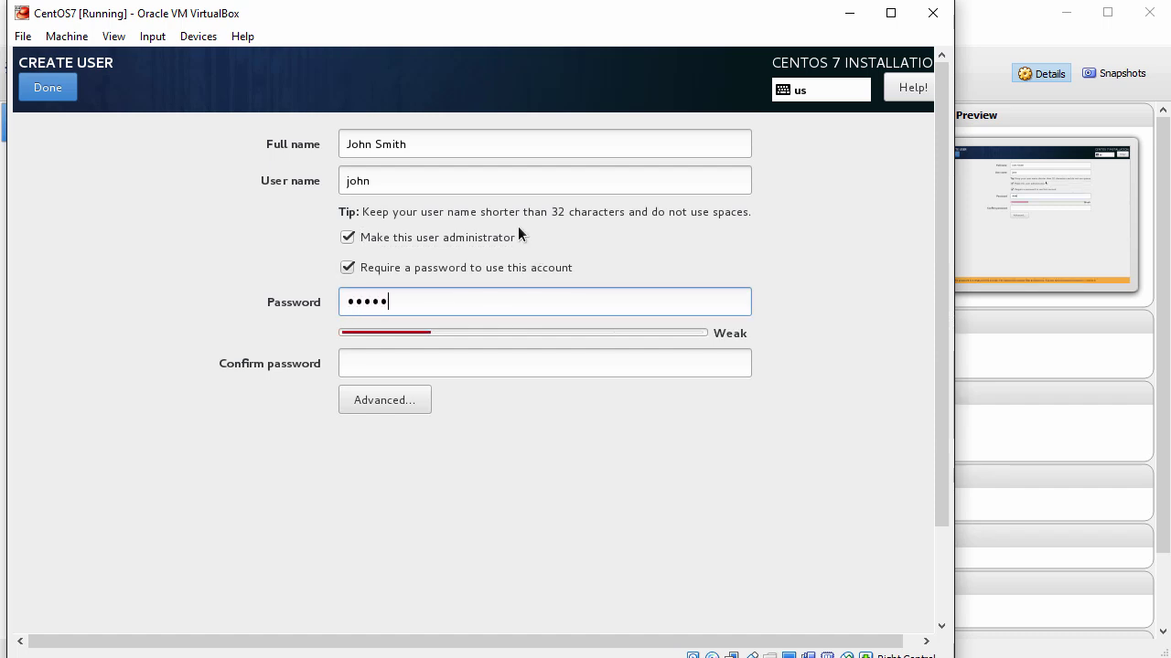
key("Tab")
type("*********")
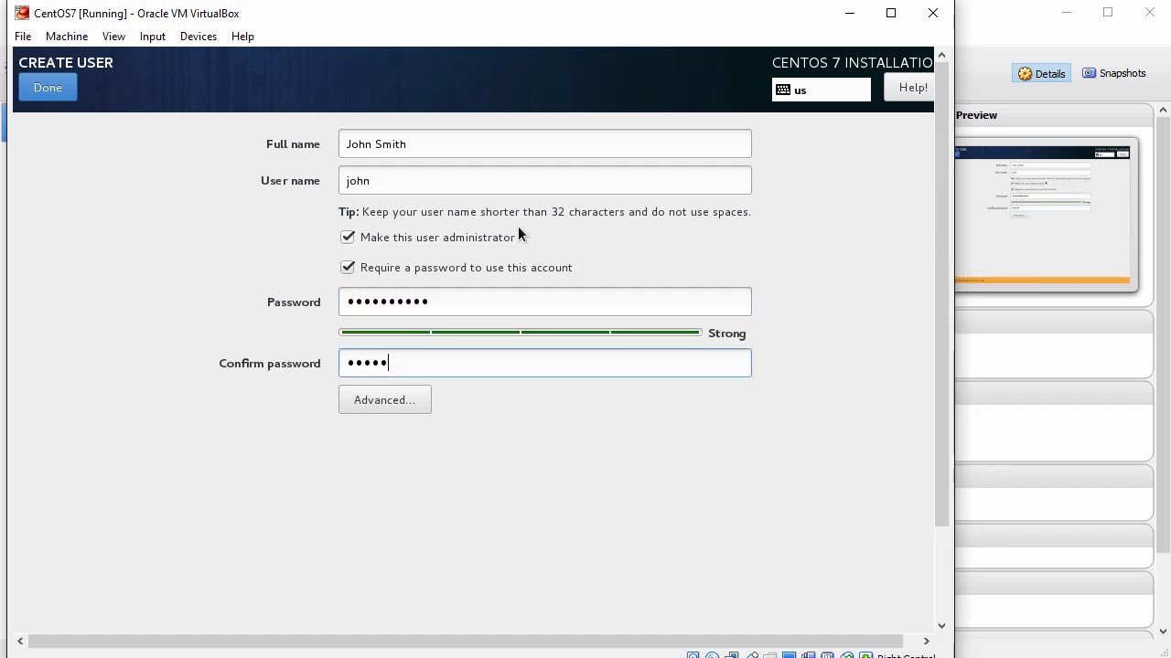
type("*")
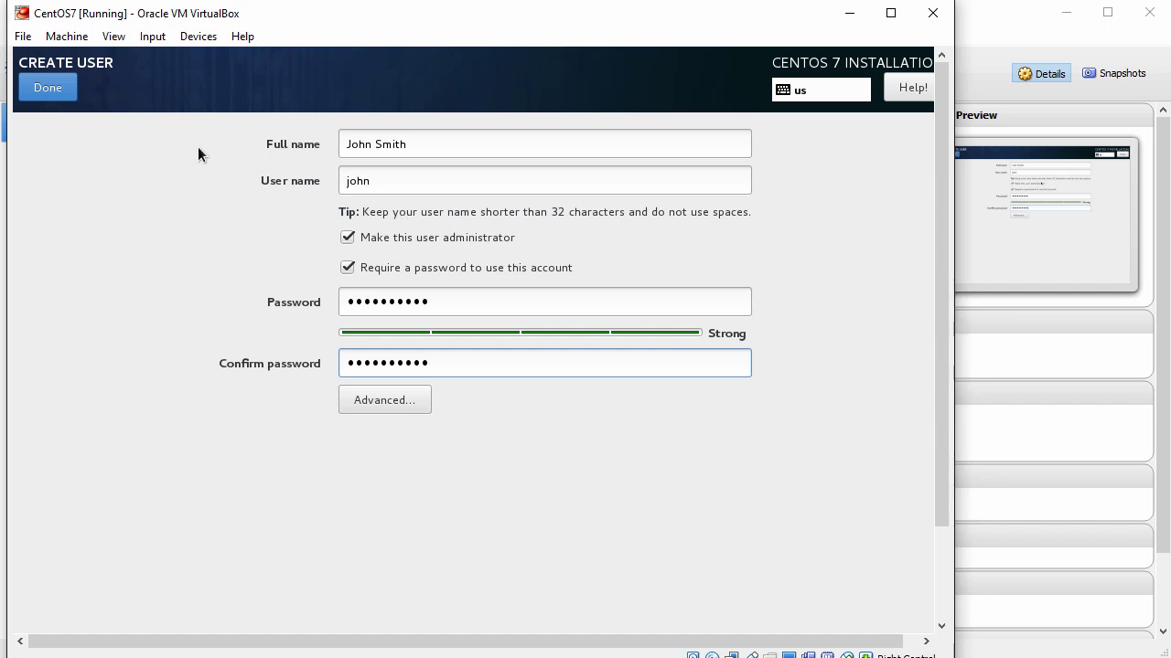
left_click(51, 90)
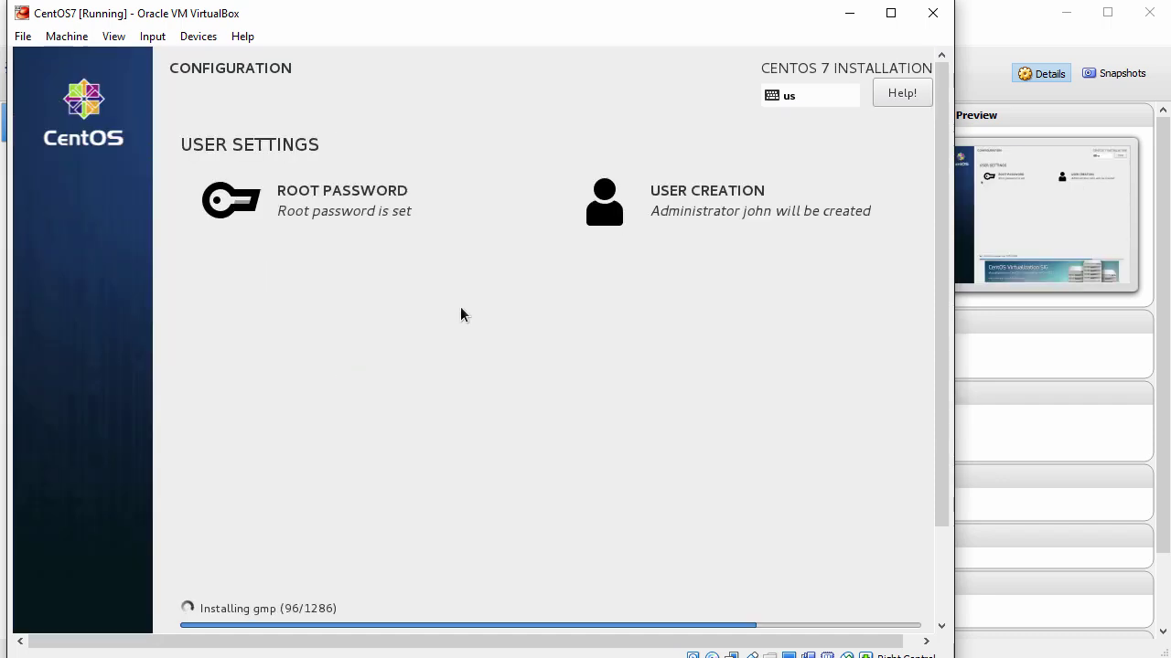
Step: Reboot the guest once the installer reports 'Complete!'
left_click_drag(945, 379, 949, 539)
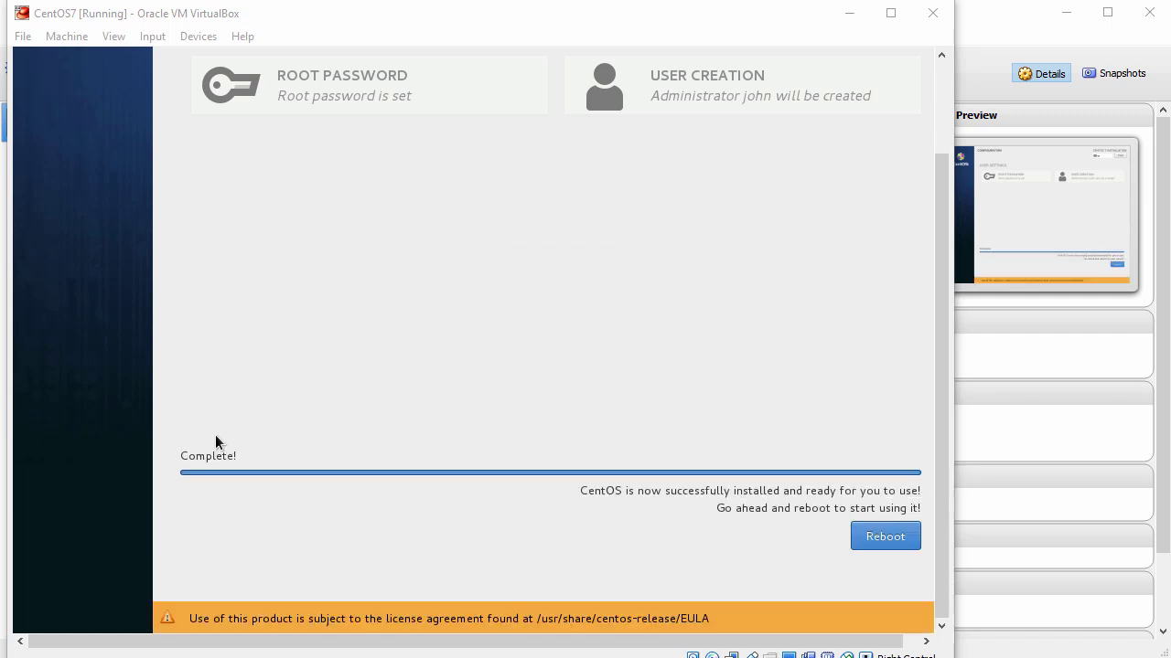
left_click(275, 431)
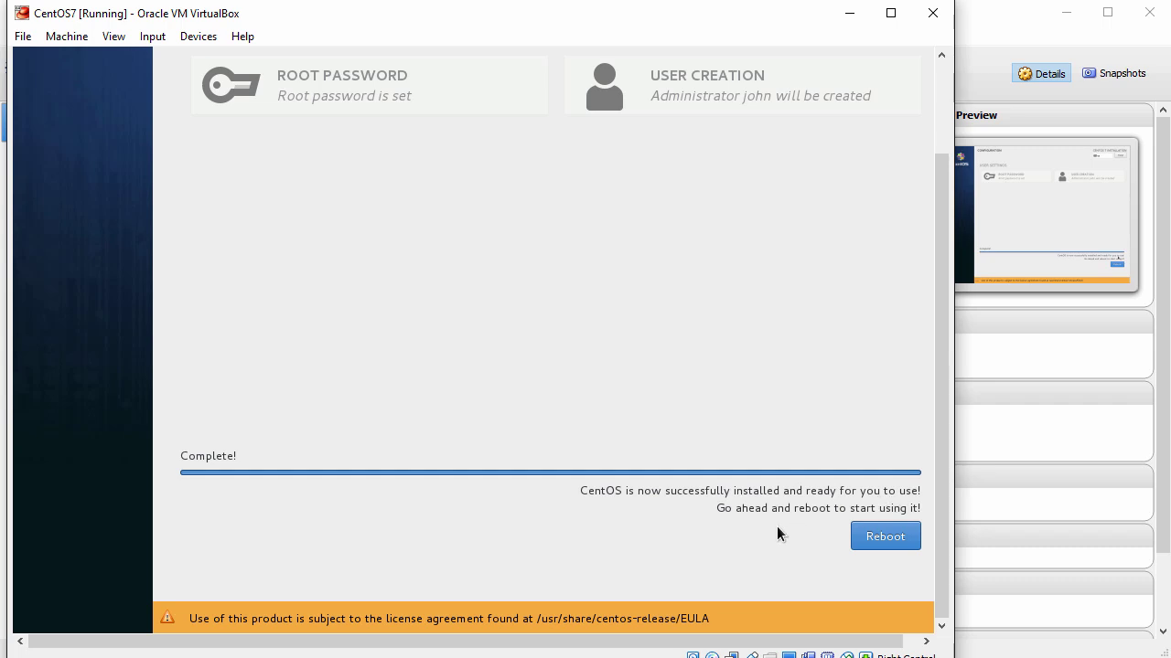
left_click(885, 538)
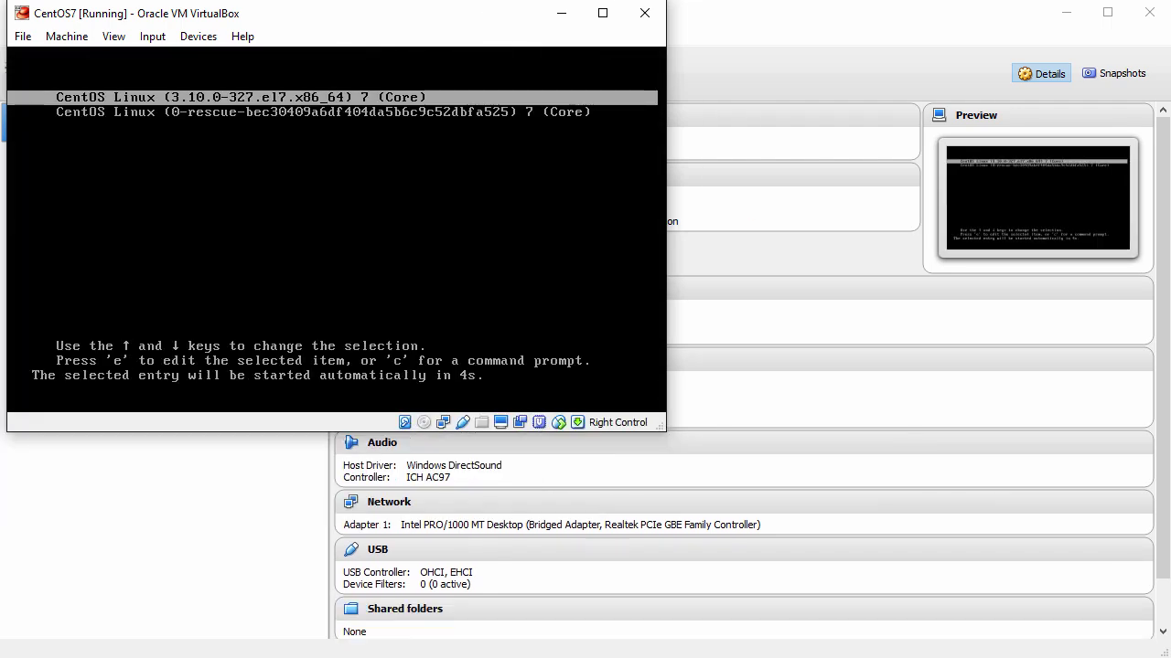
Step: Boot the default kernel from GRUB and accept the license in initial setup with 2, c, c
key("Return")
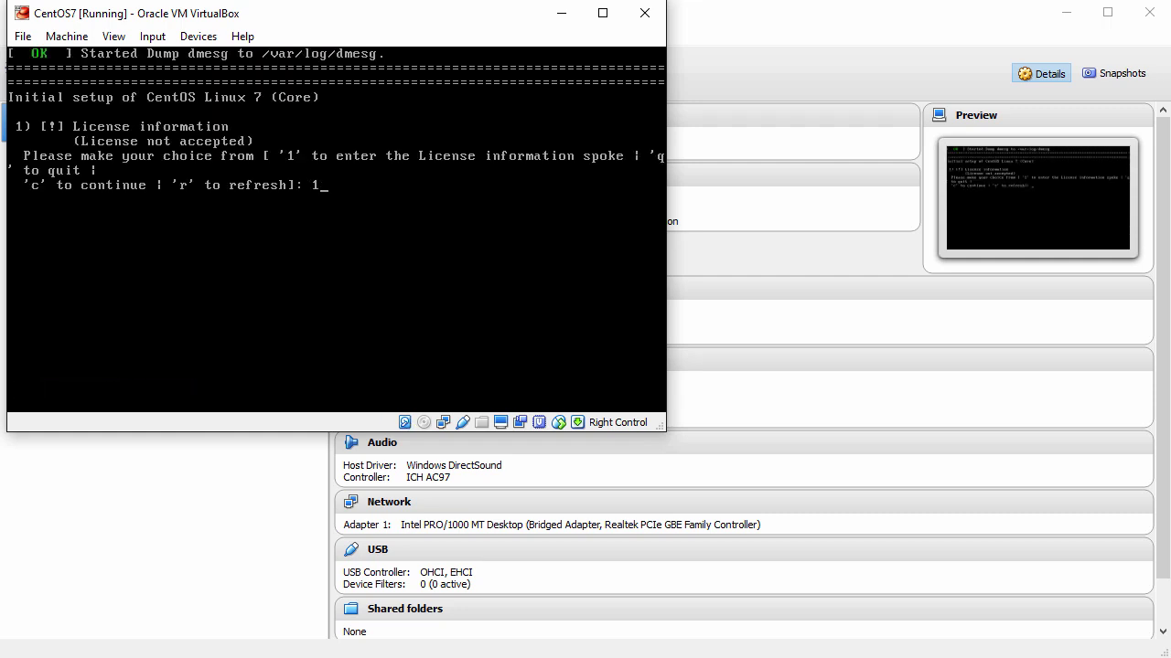
key("Return")
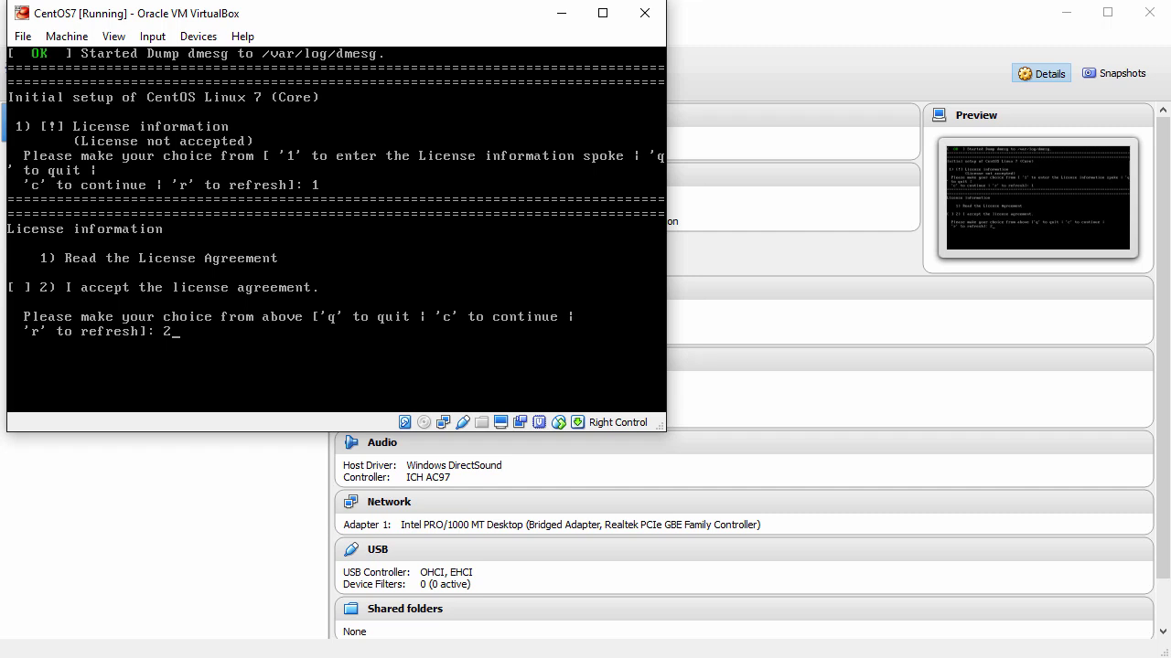
type("2")
key("Return")
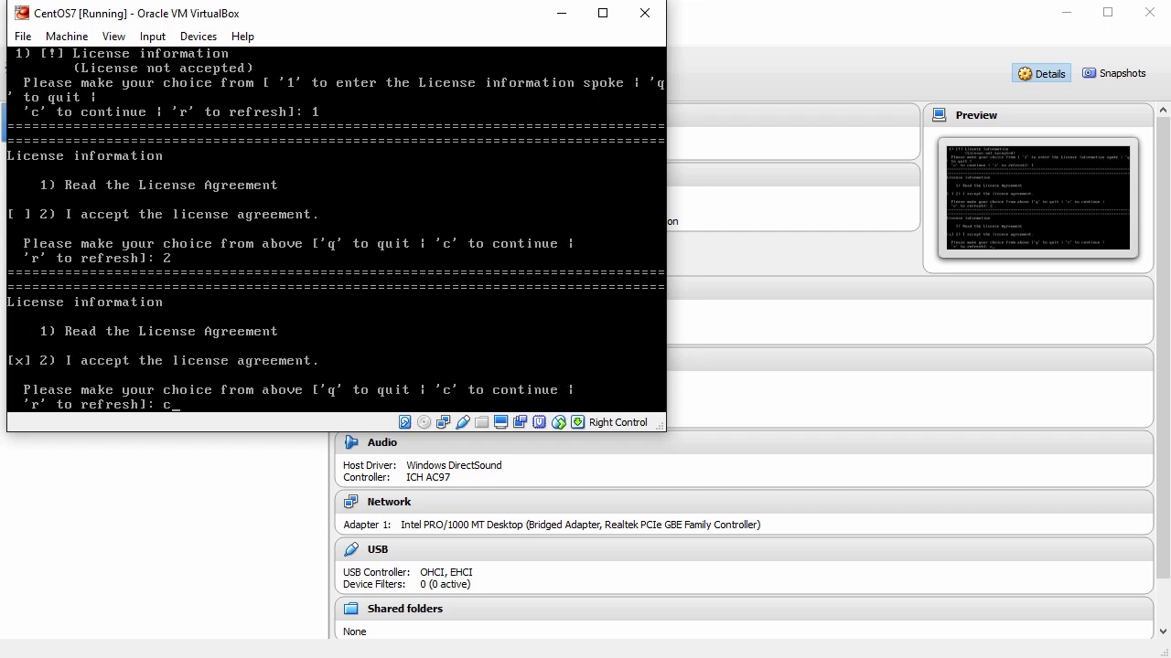
type("c")
key("Return")
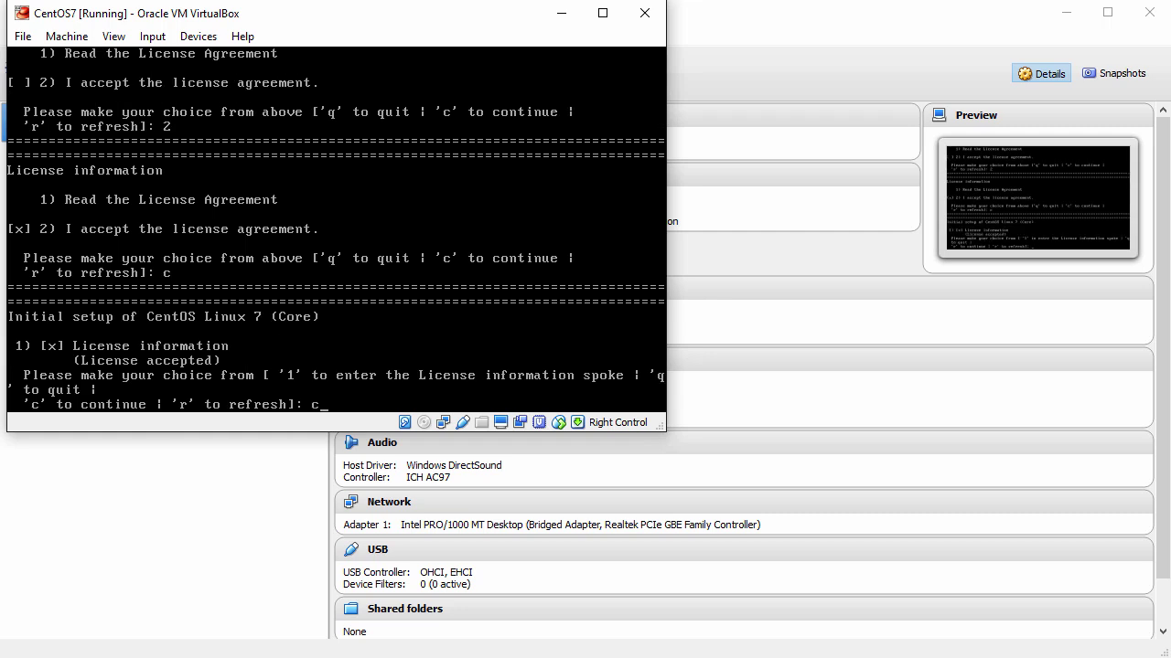
type("c")
key("Return")
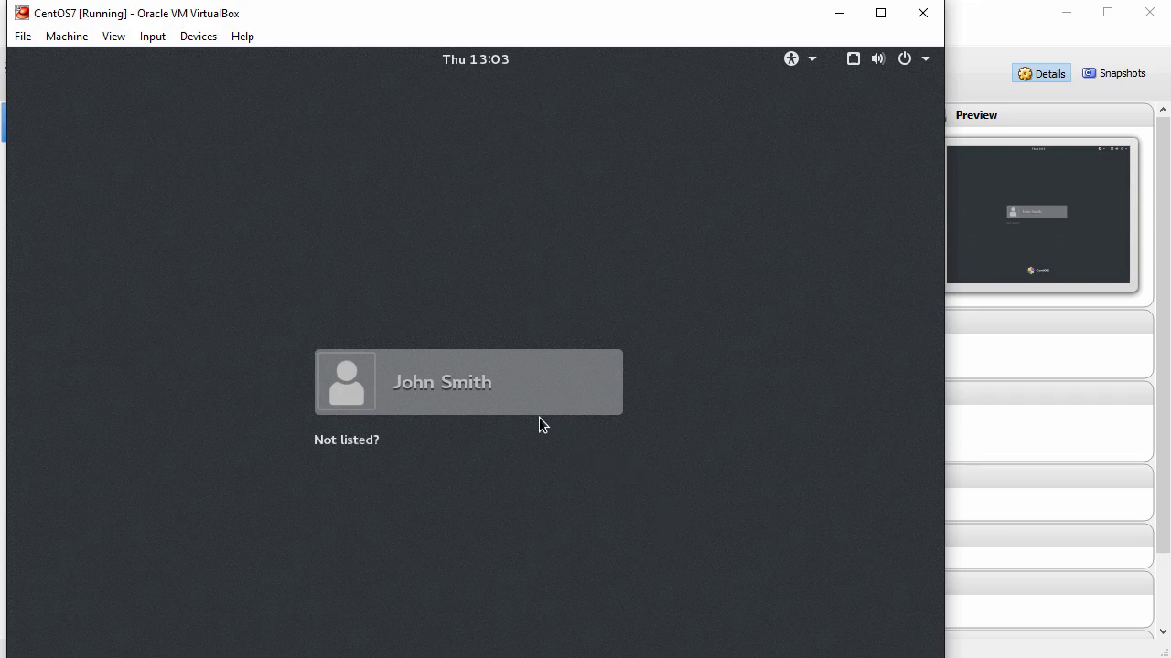
Step: Sign in to GNOME as the new user with the account password
left_click(488, 380)
type("password123")
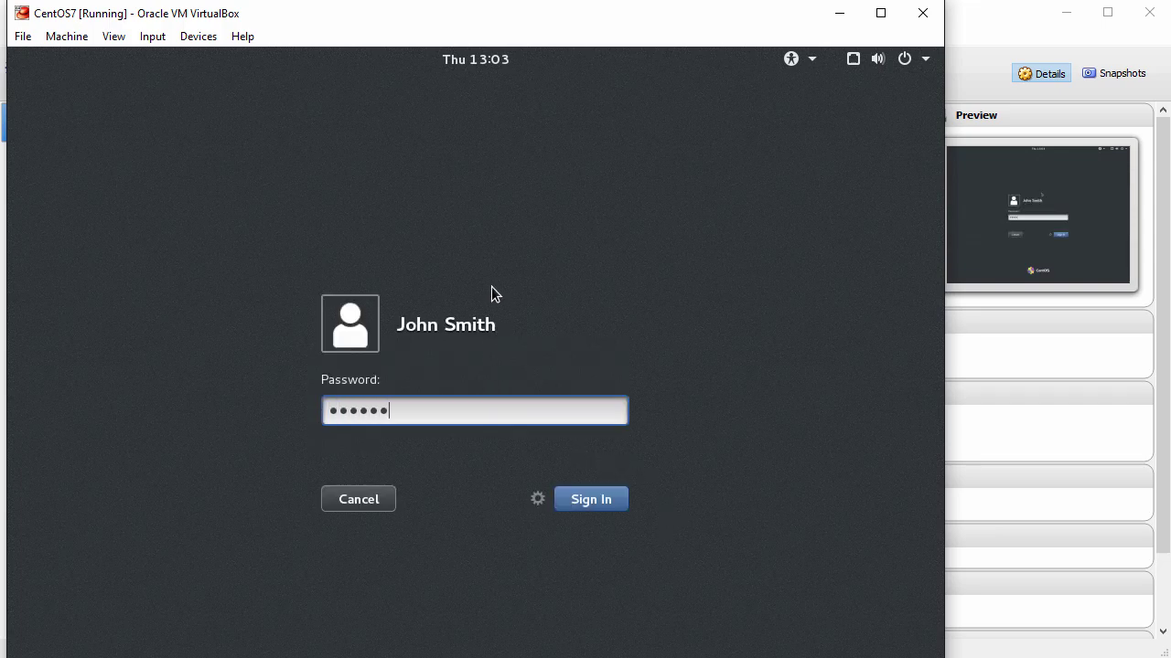
key("Return")
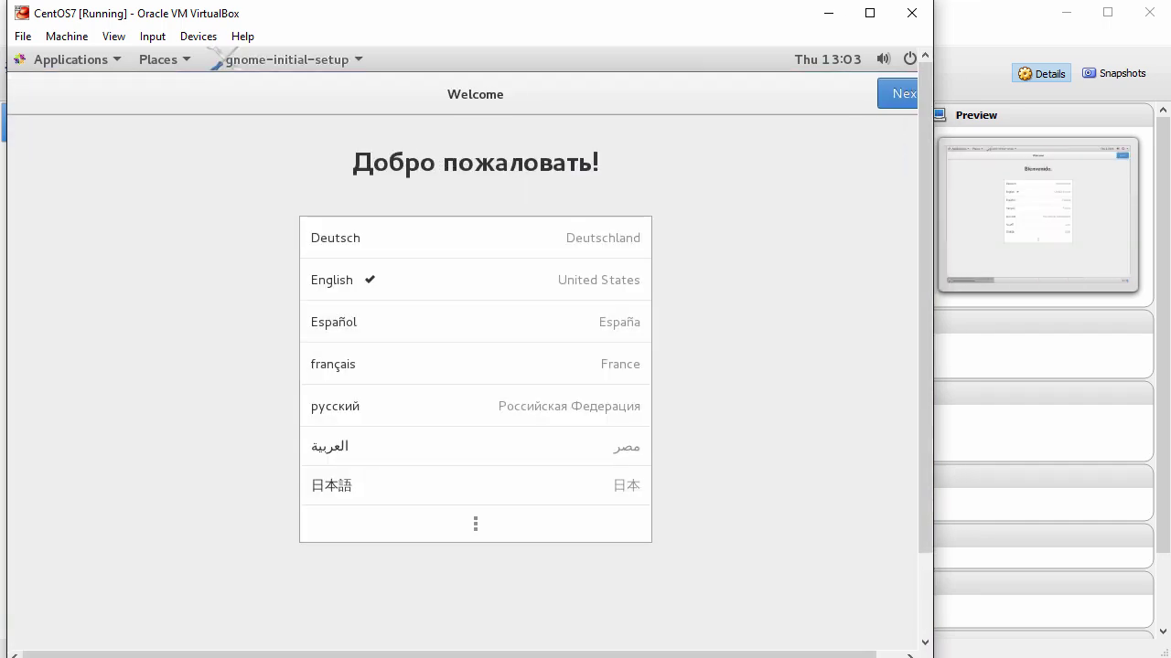
Step: Finish first-run setup keeping English (US), skip online accounts, and close GNOME Help
left_click(904, 97)
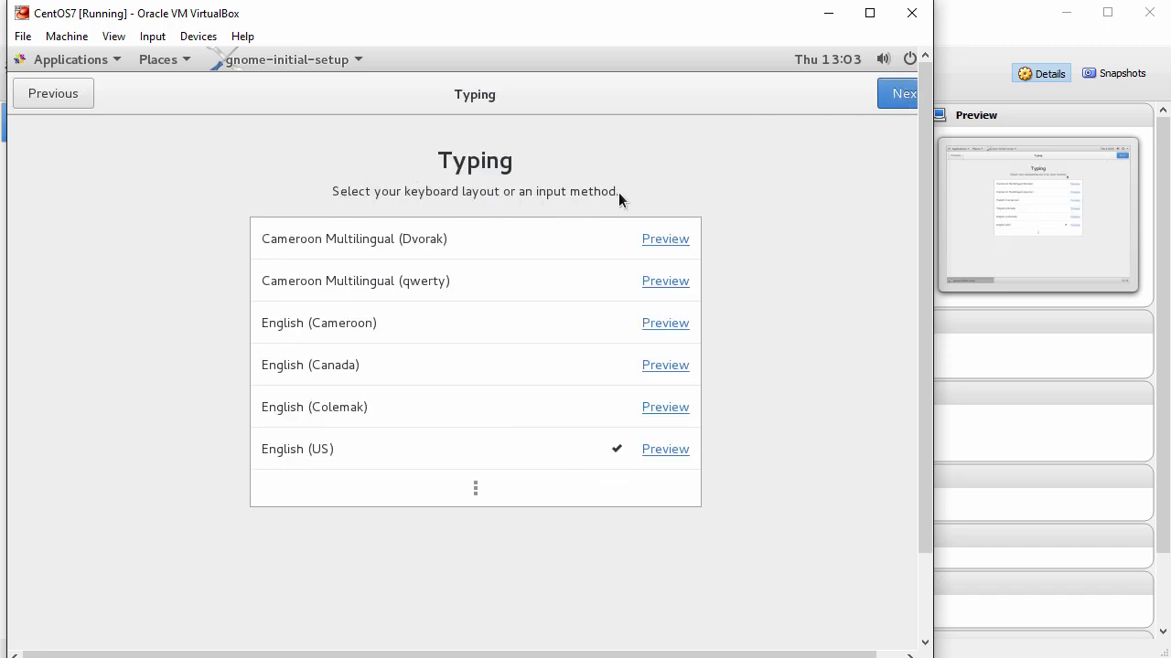
left_click(902, 97)
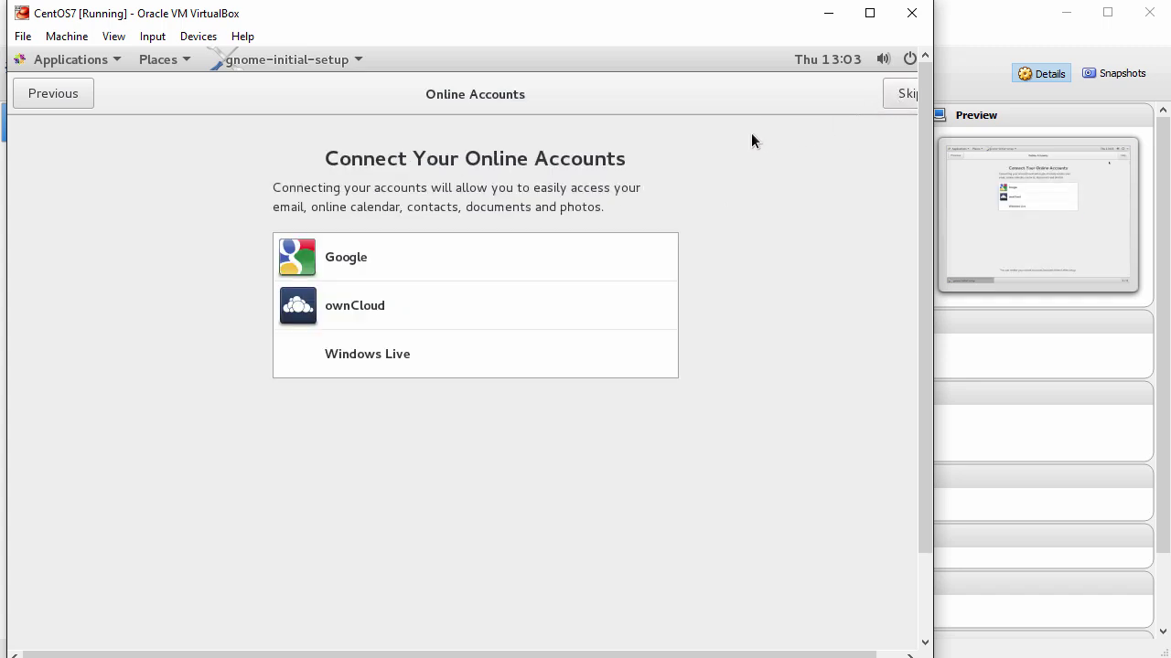
left_click(901, 95)
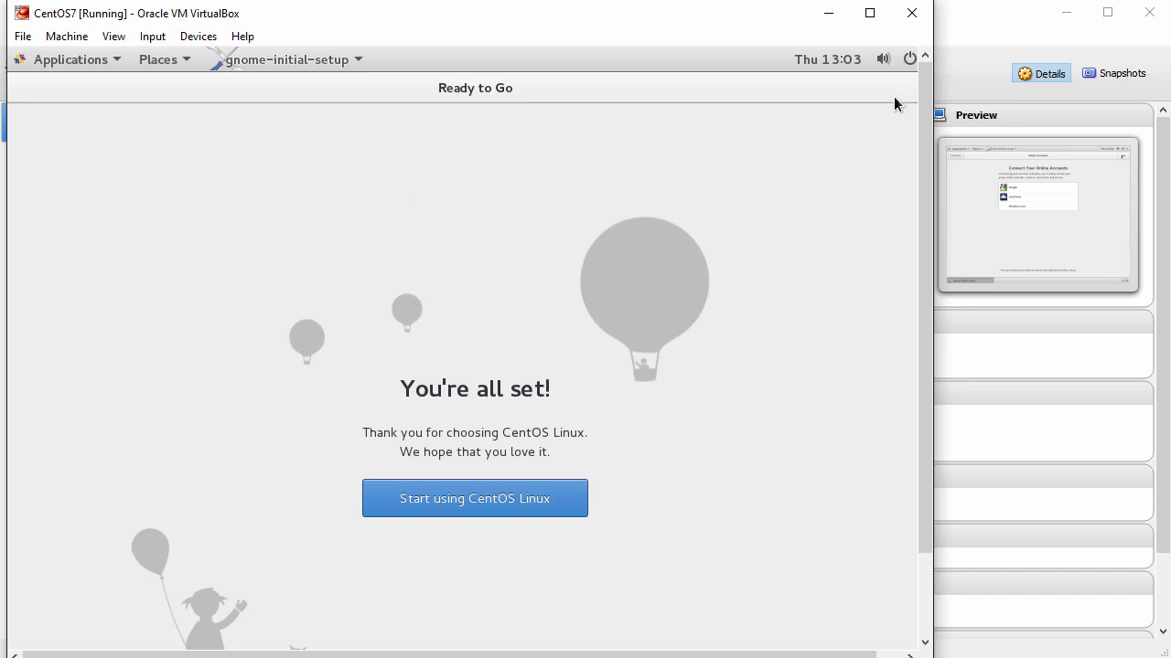
left_click(529, 503)
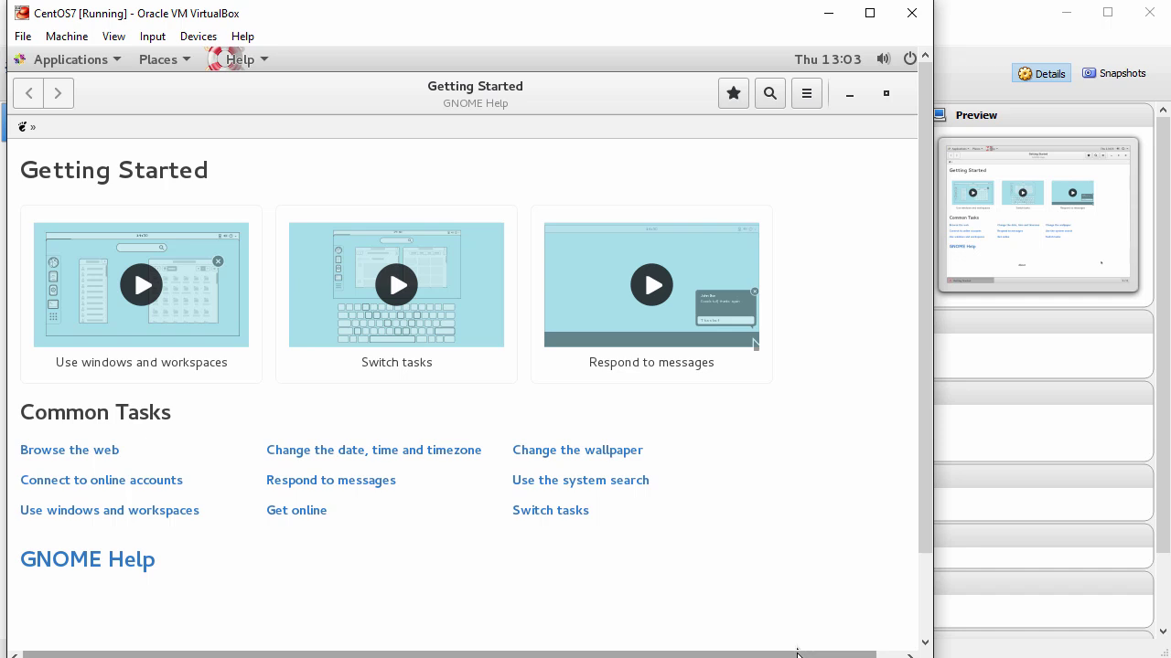
left_click_drag(797, 655, 823, 655)
left_click(894, 95)
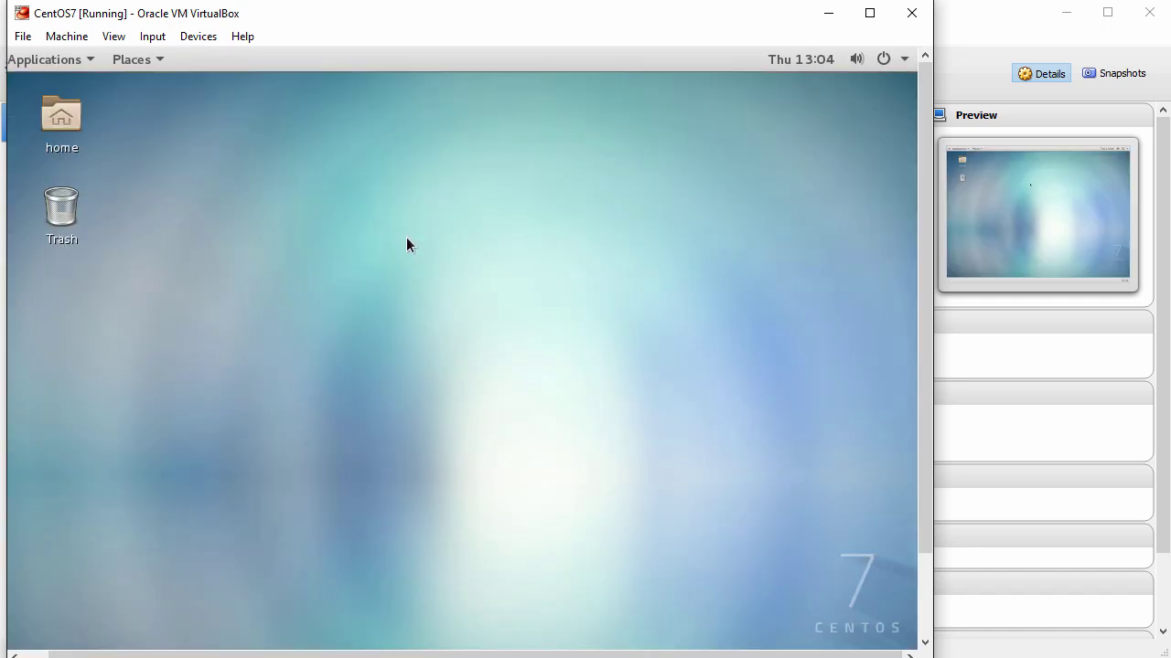
Step: Browse Applications and Places, check that Auto-resize is greyed out in View, then open Devices
left_click(28, 58)
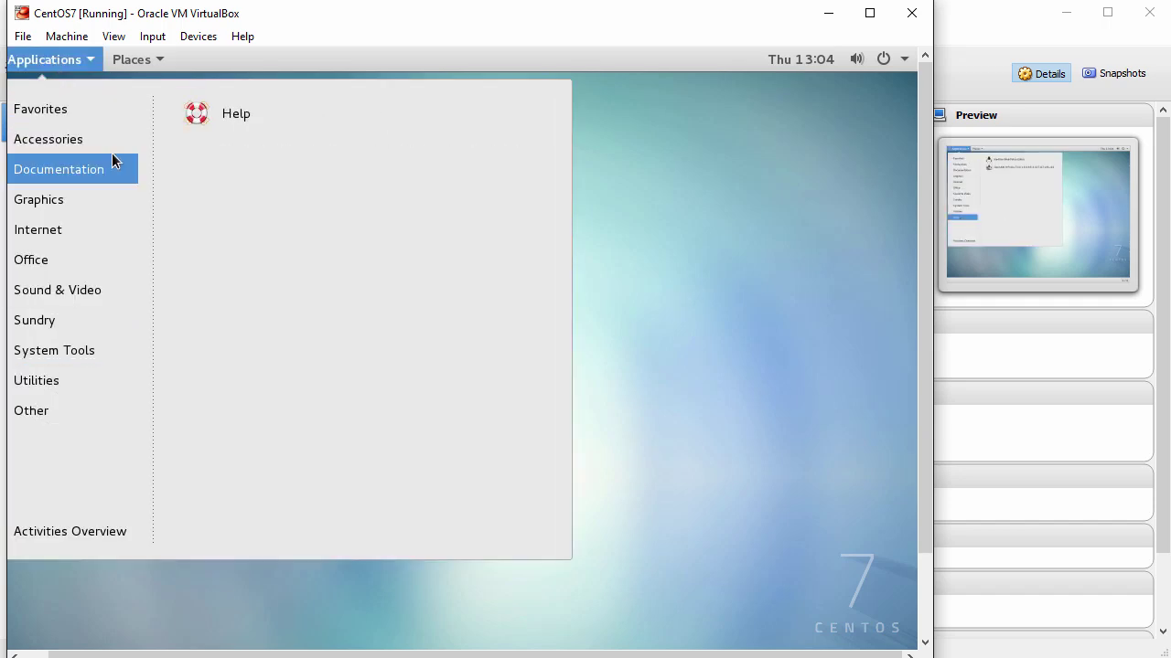
mouse_move(136, 59)
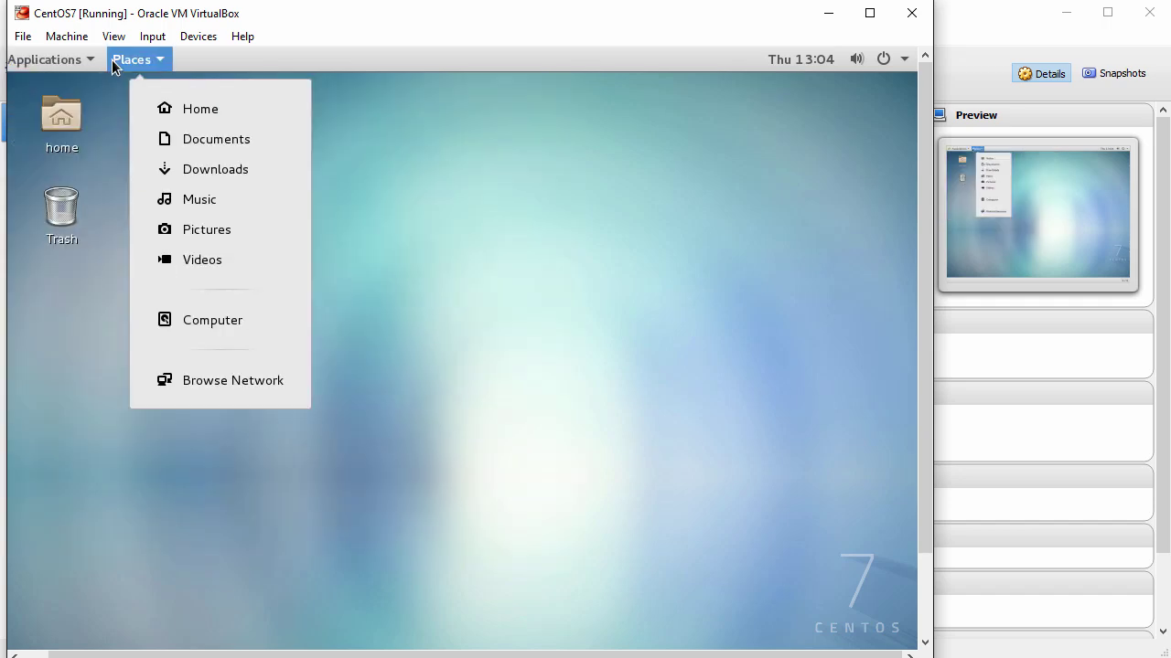
left_click(389, 426)
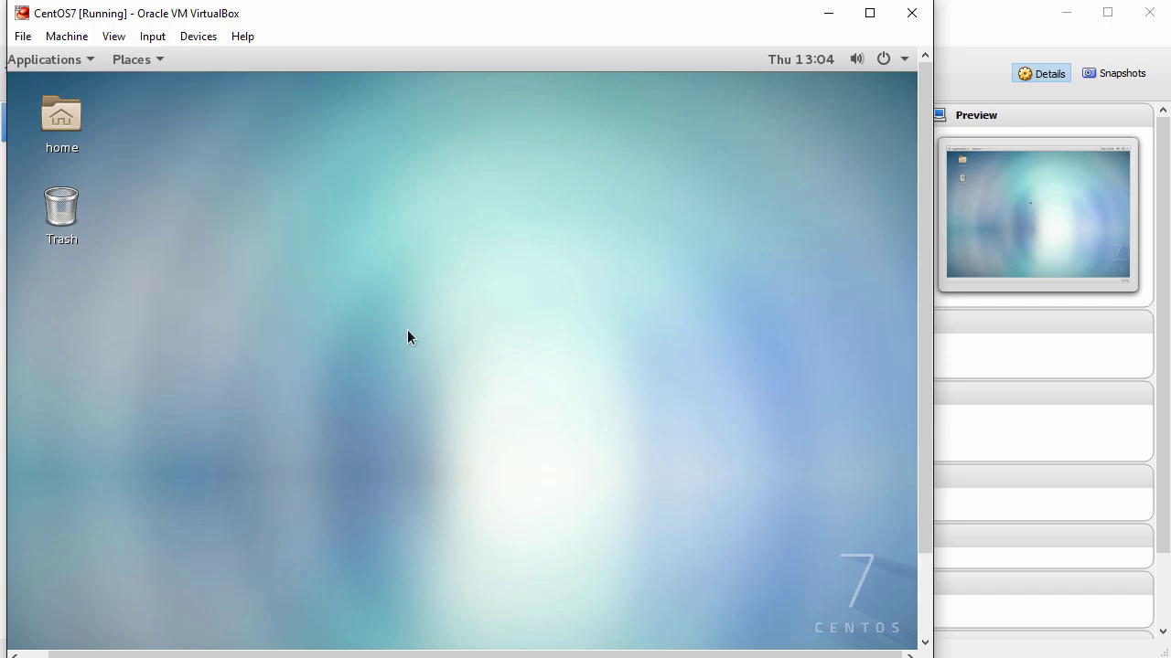
left_click(116, 36)
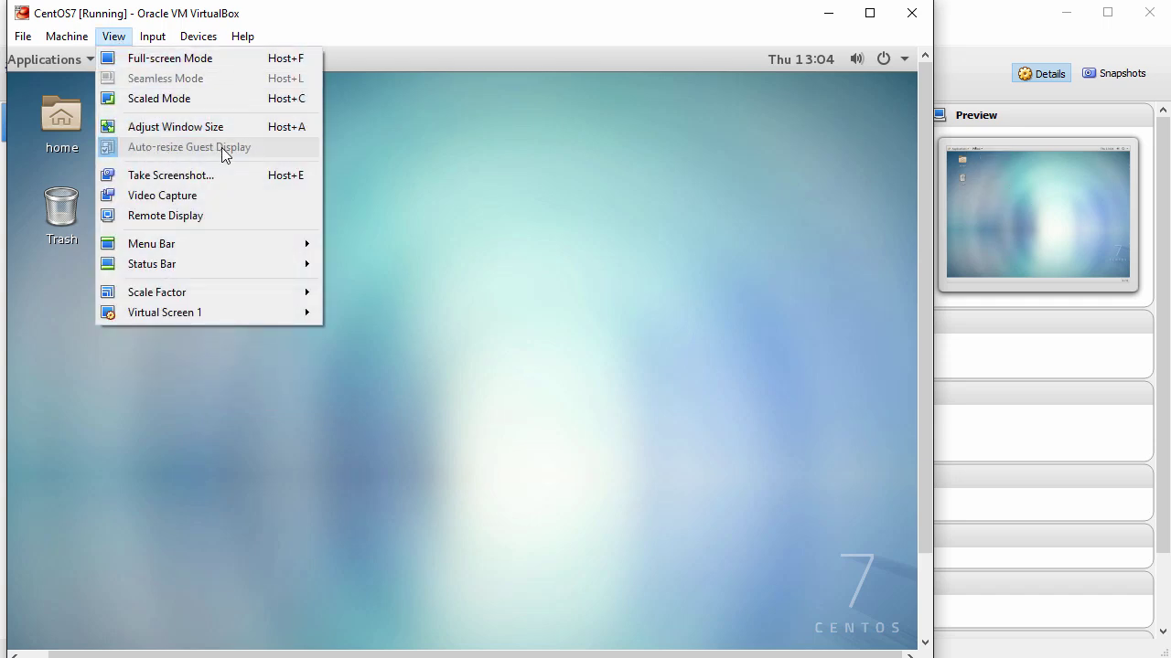
left_click(426, 378)
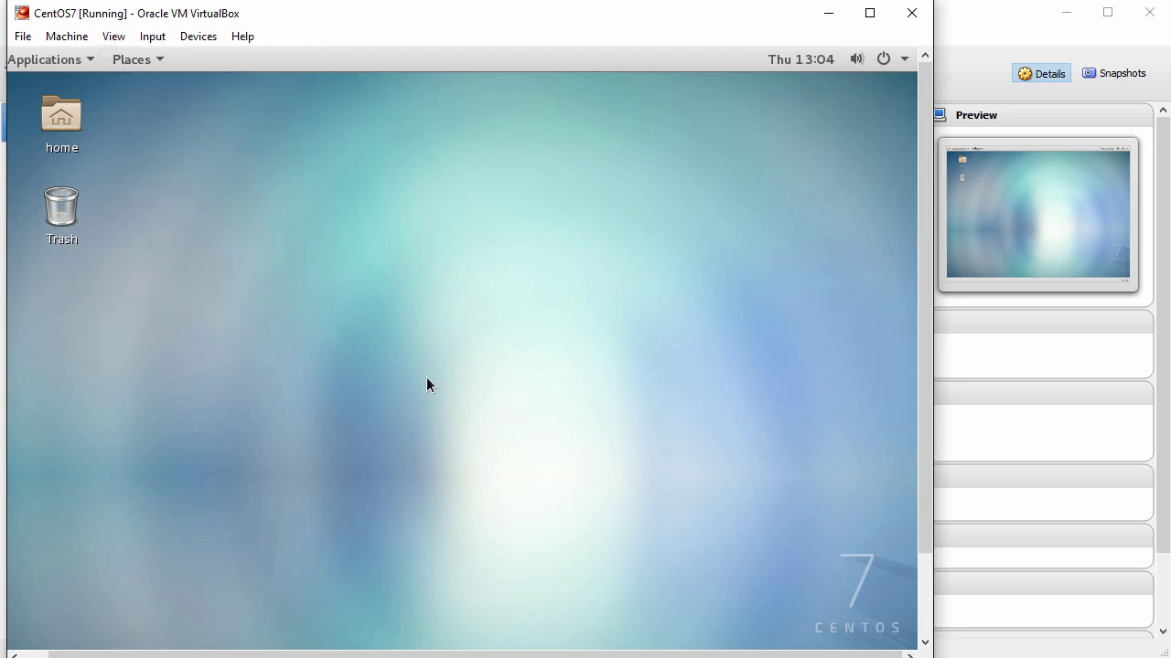
left_click(198, 39)
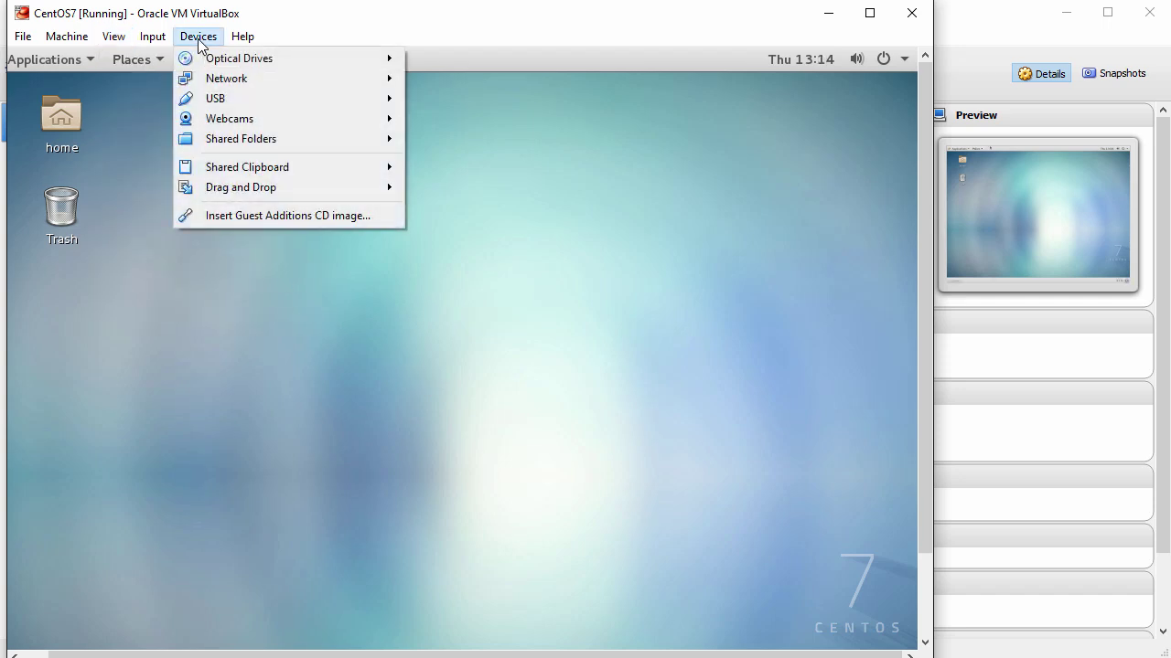
Step: Insert the Guest Additions CD, run its installer, and authenticate with the root password
left_click(282, 217)
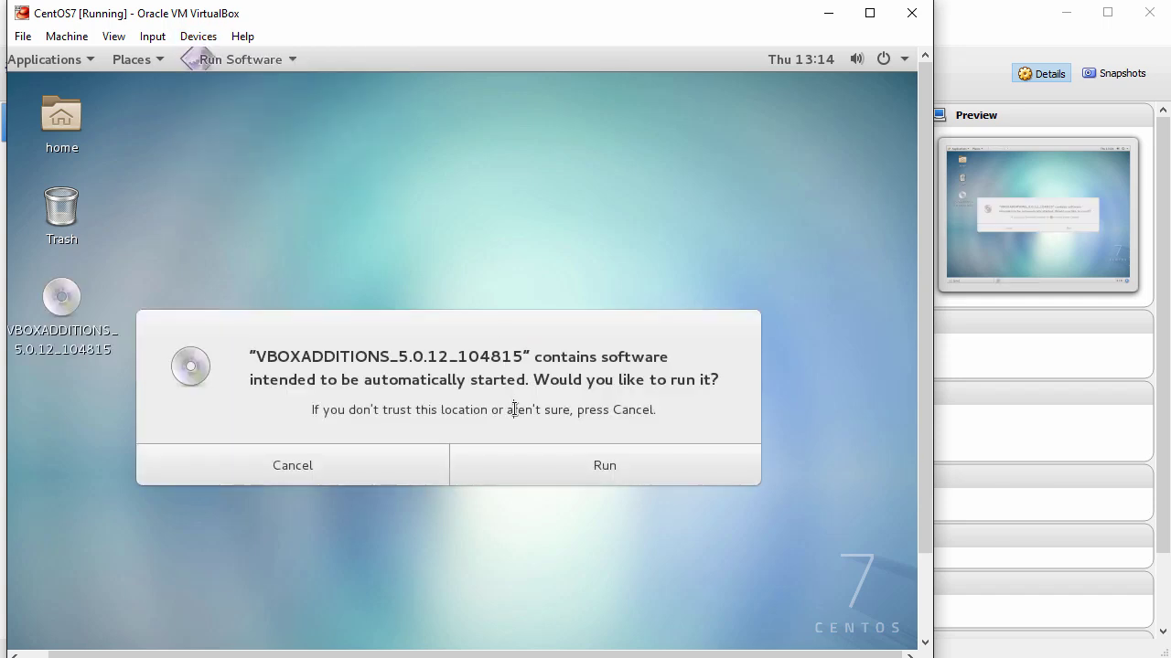
left_click_drag(536, 380, 741, 371)
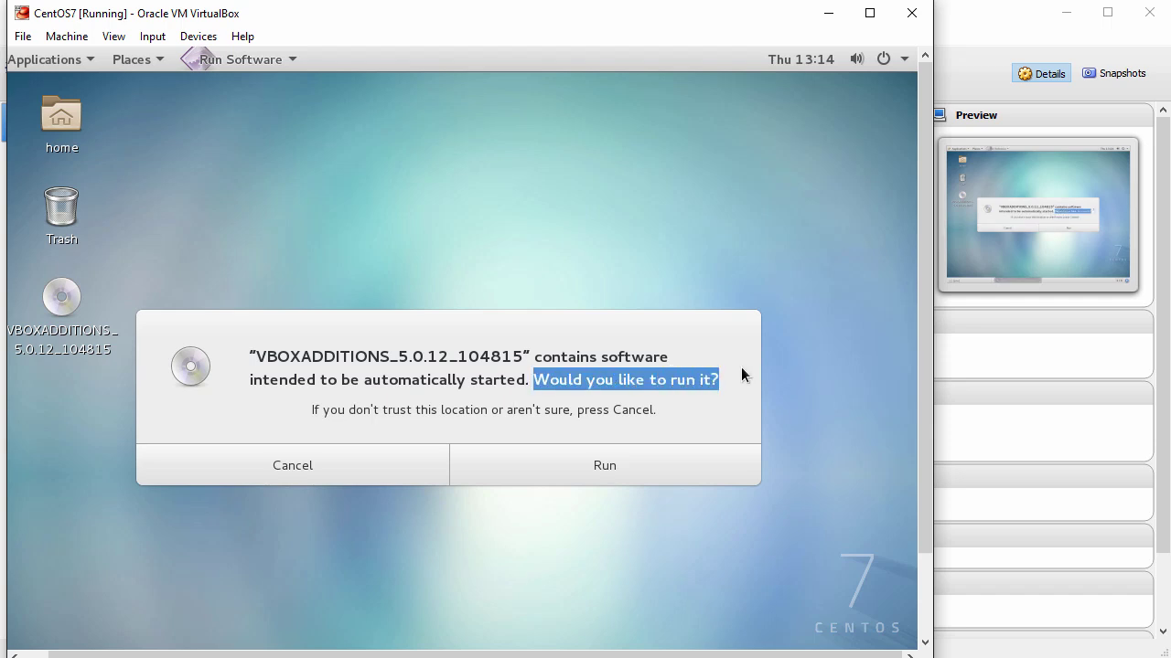
left_click(602, 464)
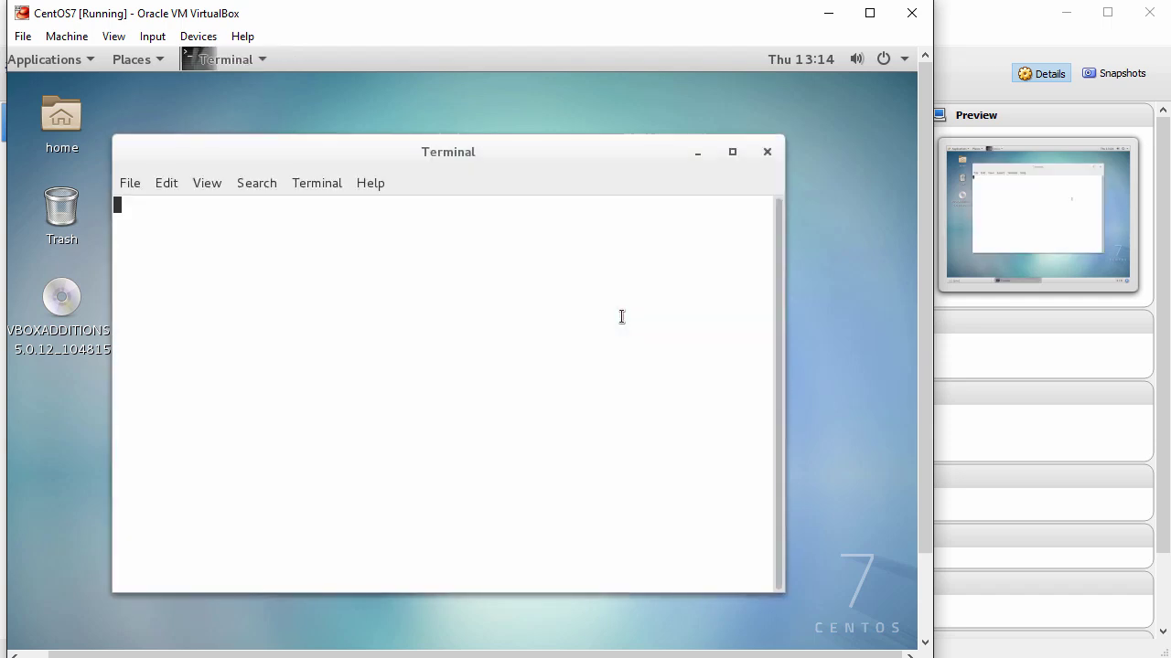
type("•")
type("******")
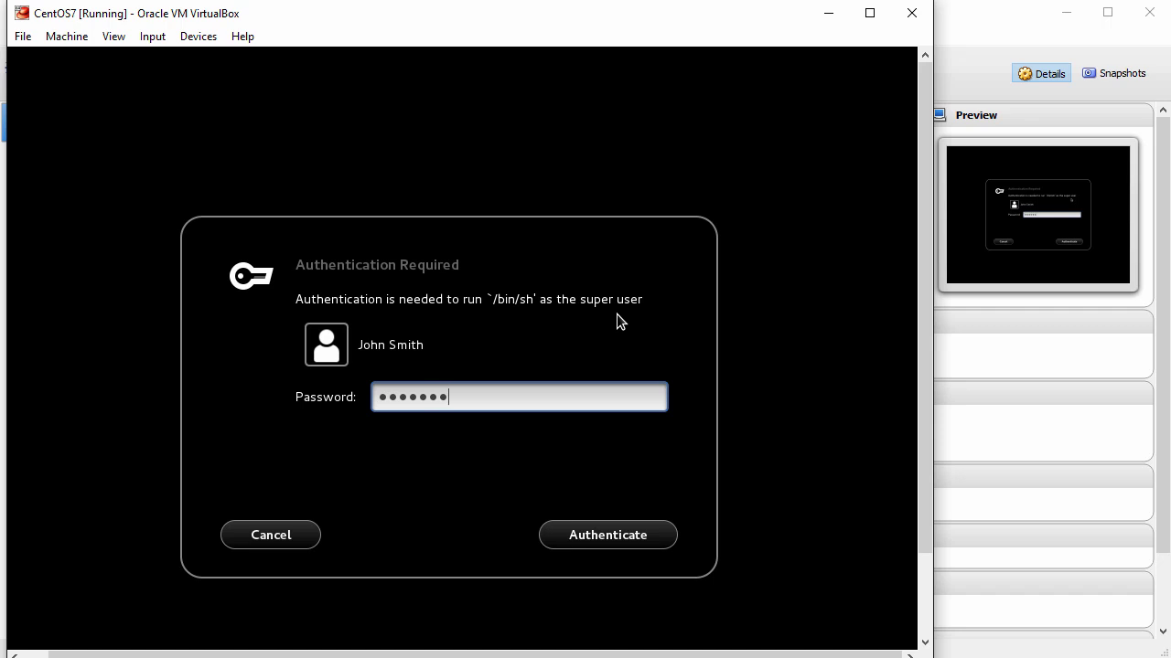
left_click(617, 536)
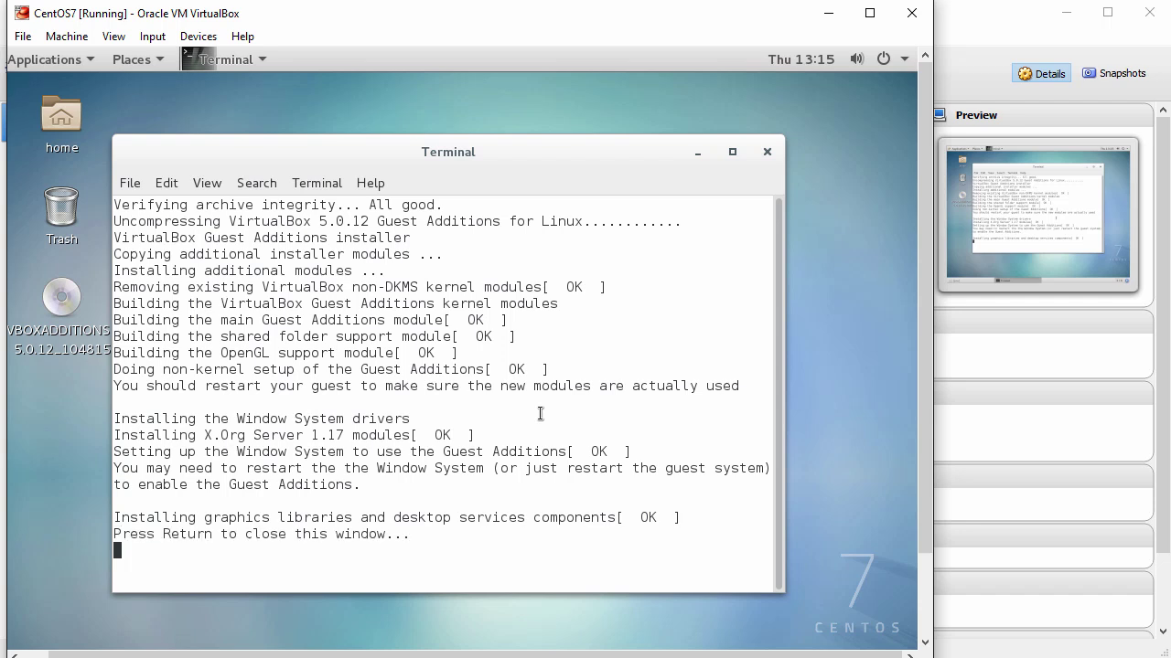
Step: Close the finished installer terminal and restart the guest from the GNOME power menu
key("Return")
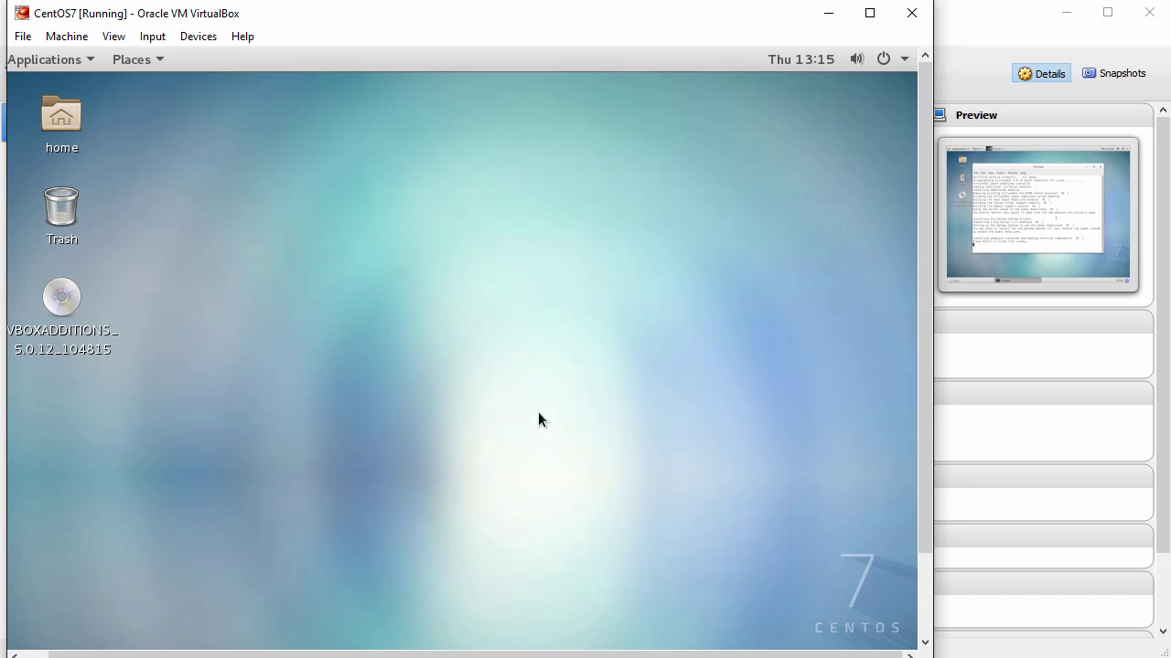
left_click(902, 64)
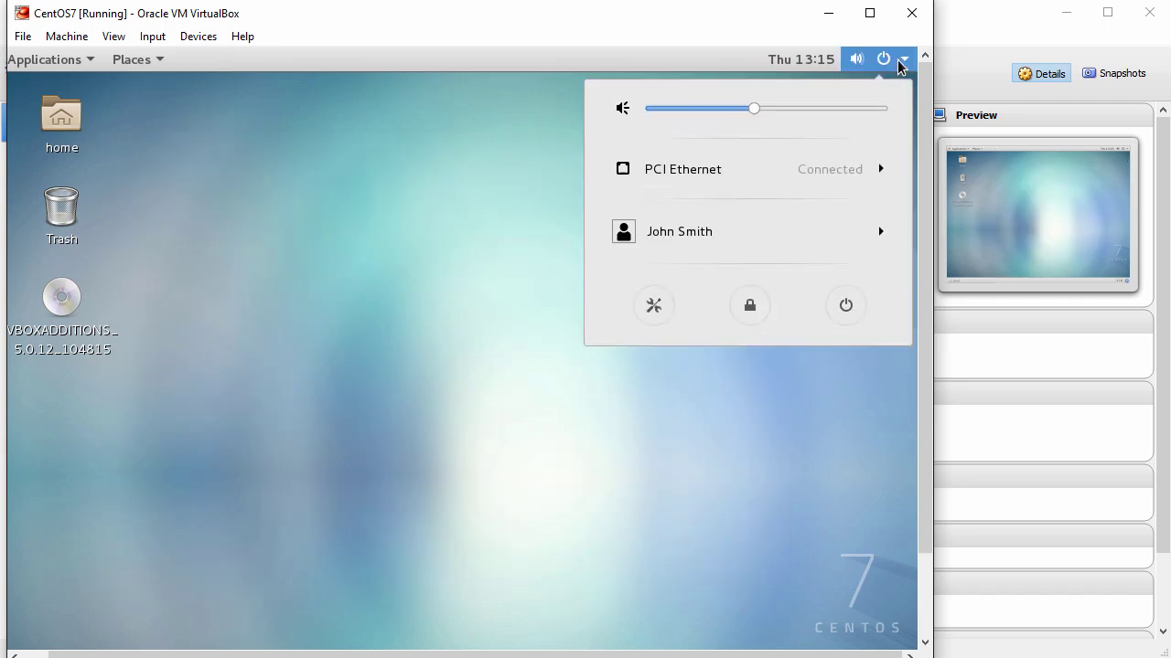
left_click(841, 311)
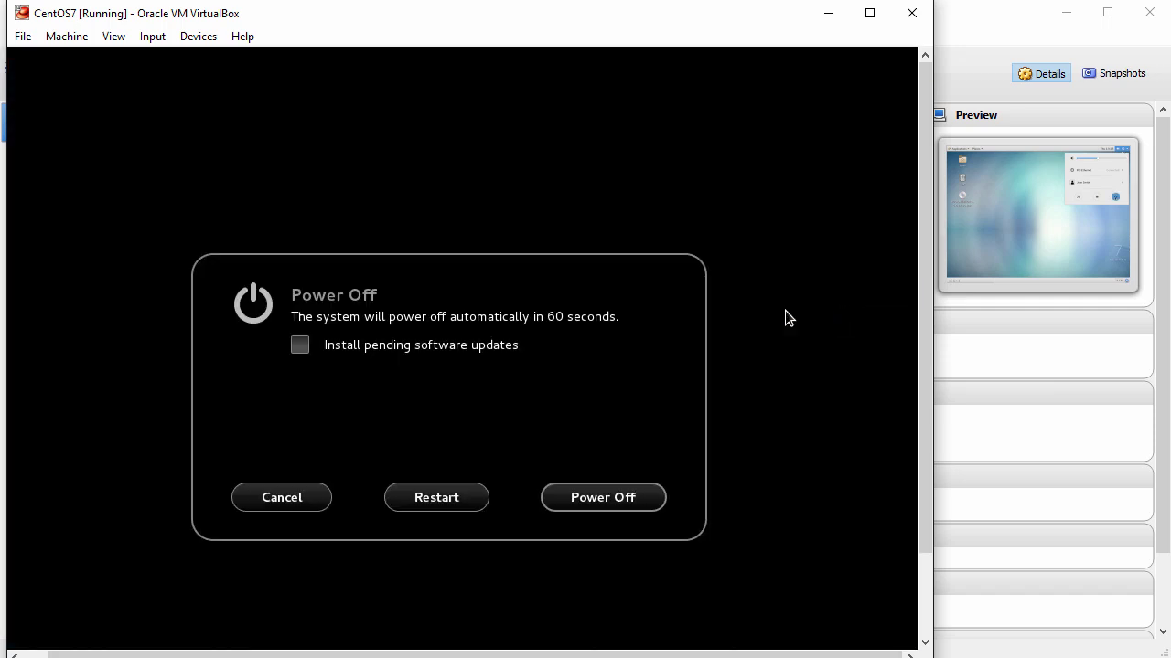
left_click(427, 500)
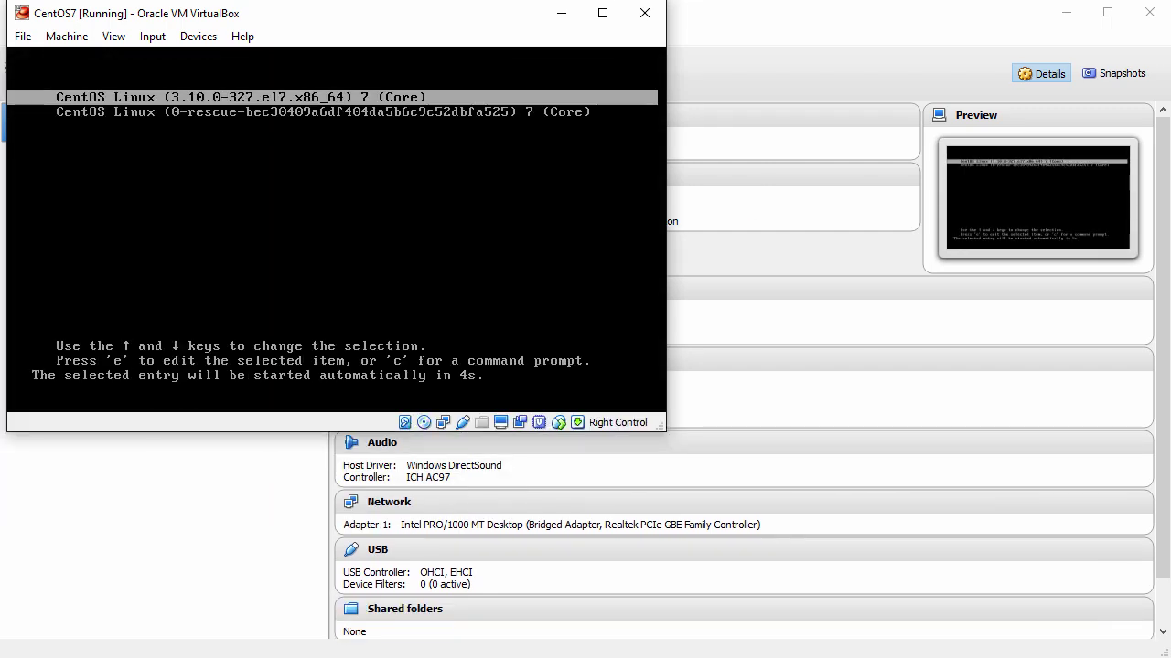
Step: Boot the default CentOS entry and sign back in with the user's password
key("Return")
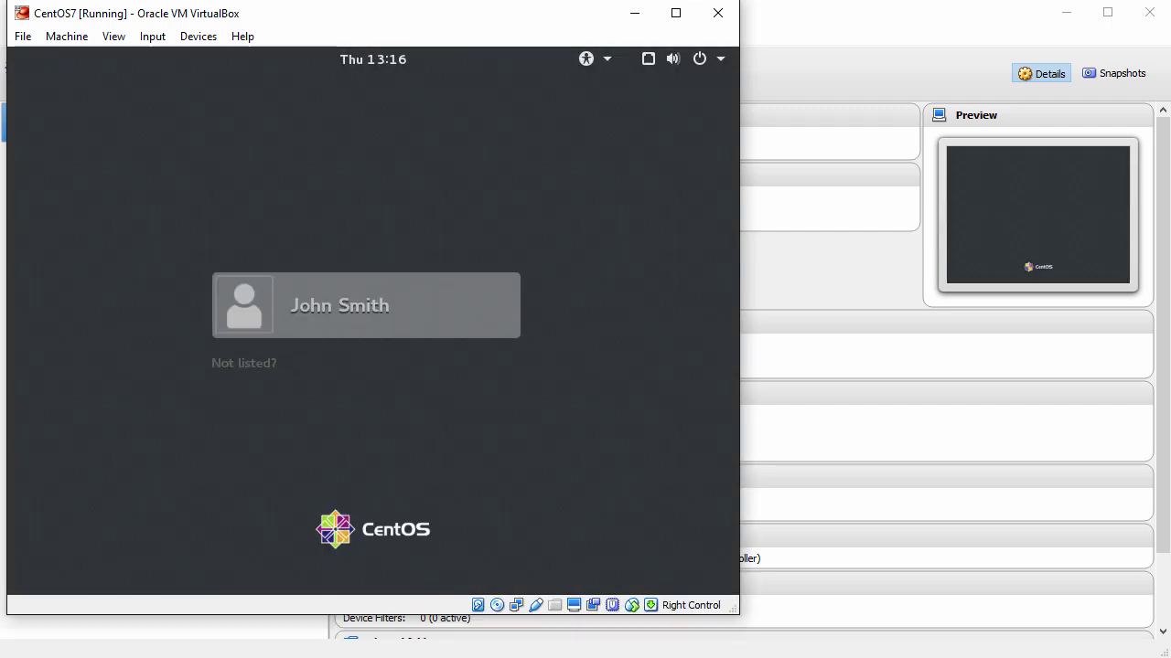
key("Return")
type("*****")
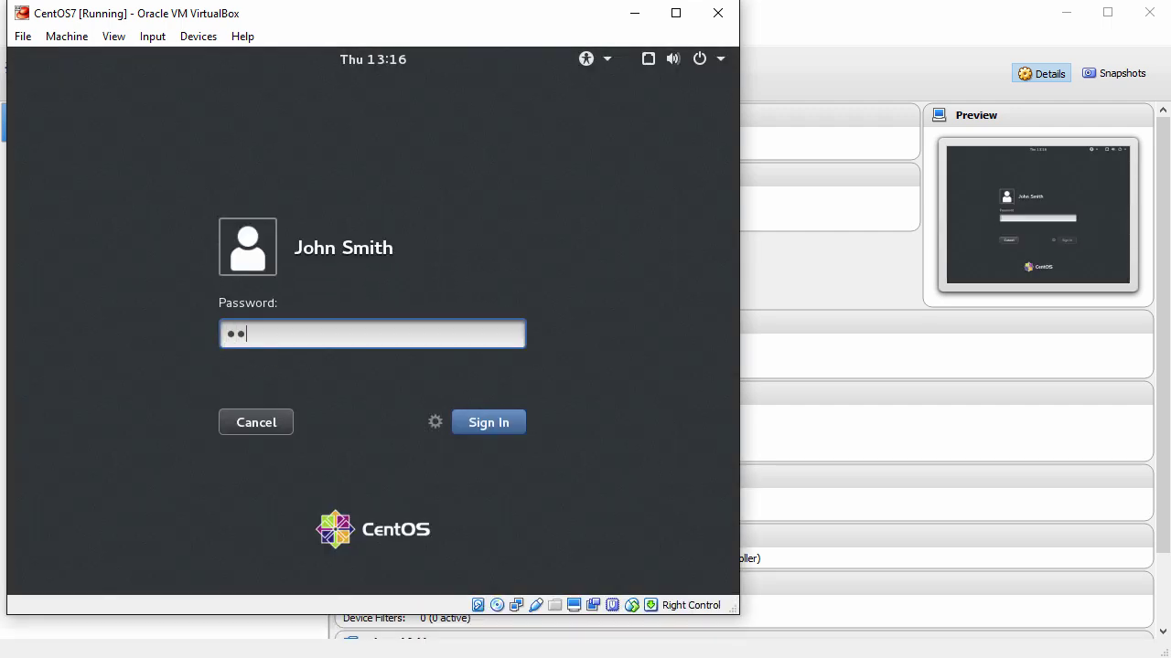
type("*****")
key("Return")
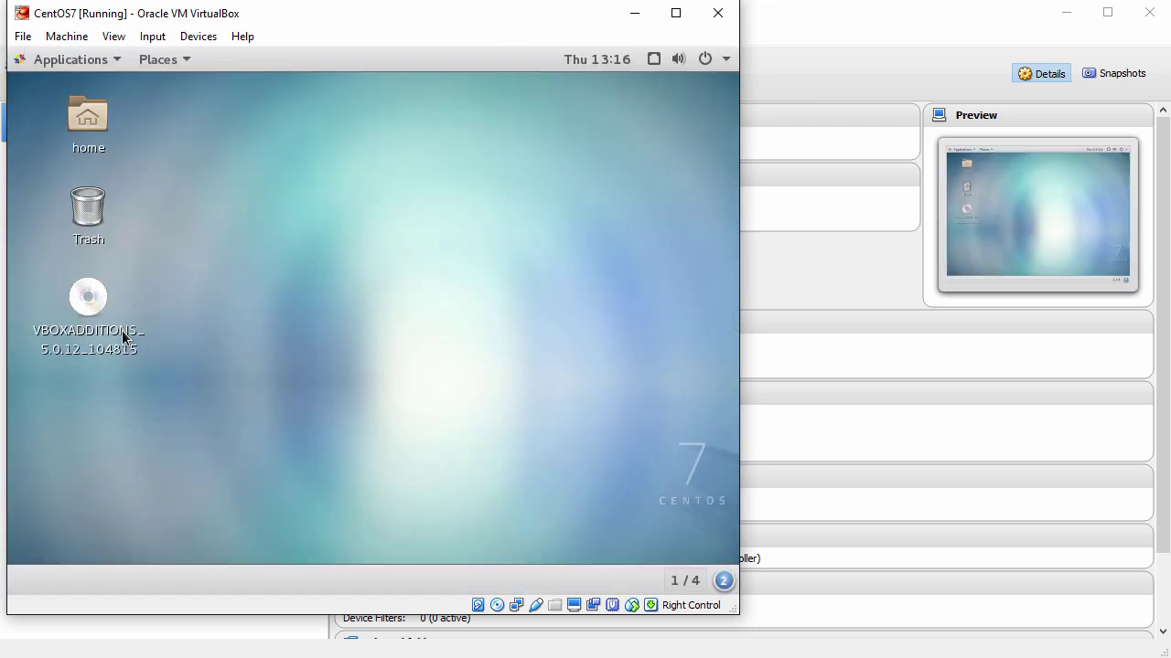
Step: Eject the VBOXADDITIONS disc from the desktop
right_click(94, 309)
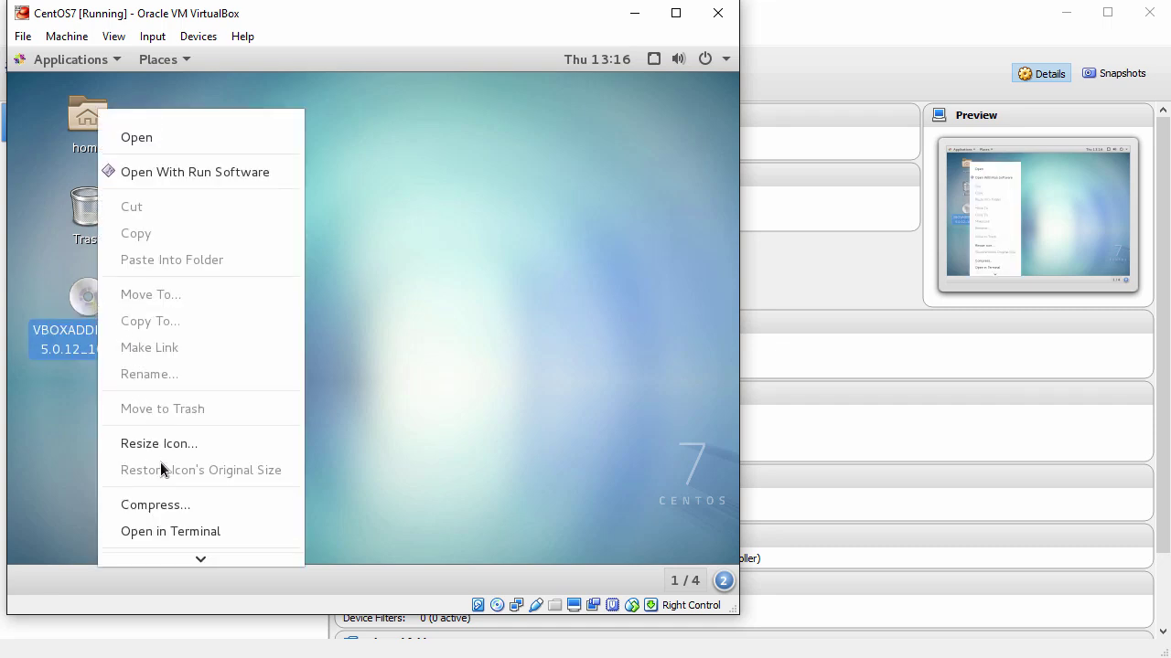
mouse_move(201, 558)
left_click(158, 505)
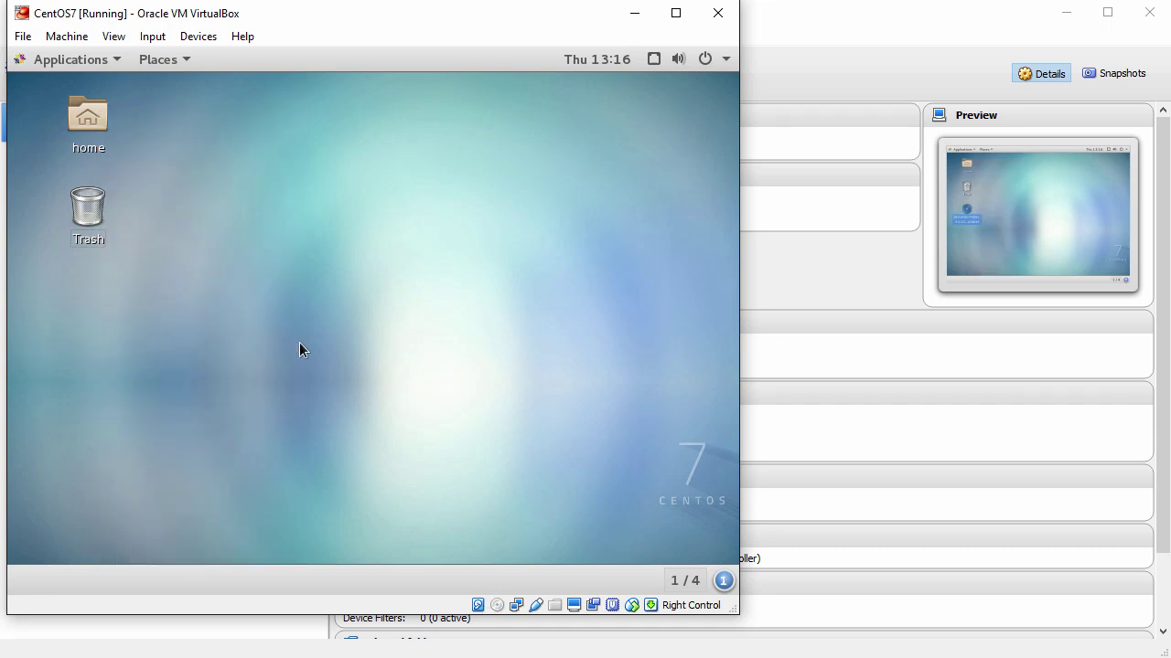
Step: Turn on Auto-resize Guest Display and enlarge the VM window to fill the screen
left_click(113, 36)
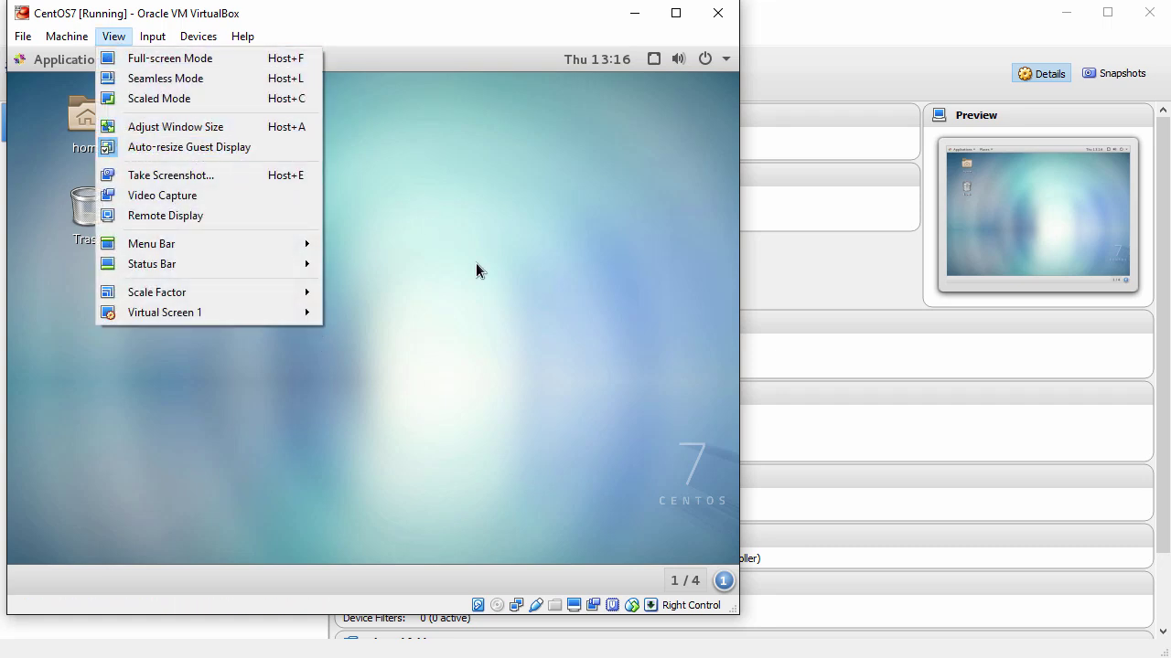
left_click(610, 448)
left_click_drag(734, 612, 1151, 653)
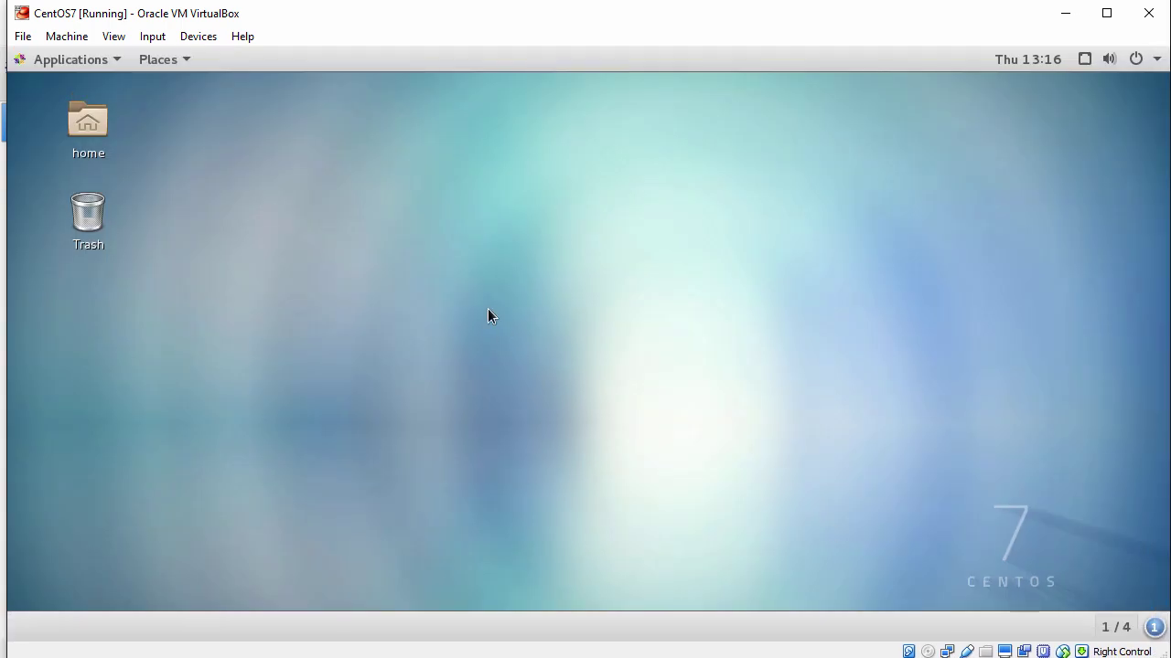
Step: Launch Firefox Web Browser from the guest's Applications menu
left_click(71, 59)
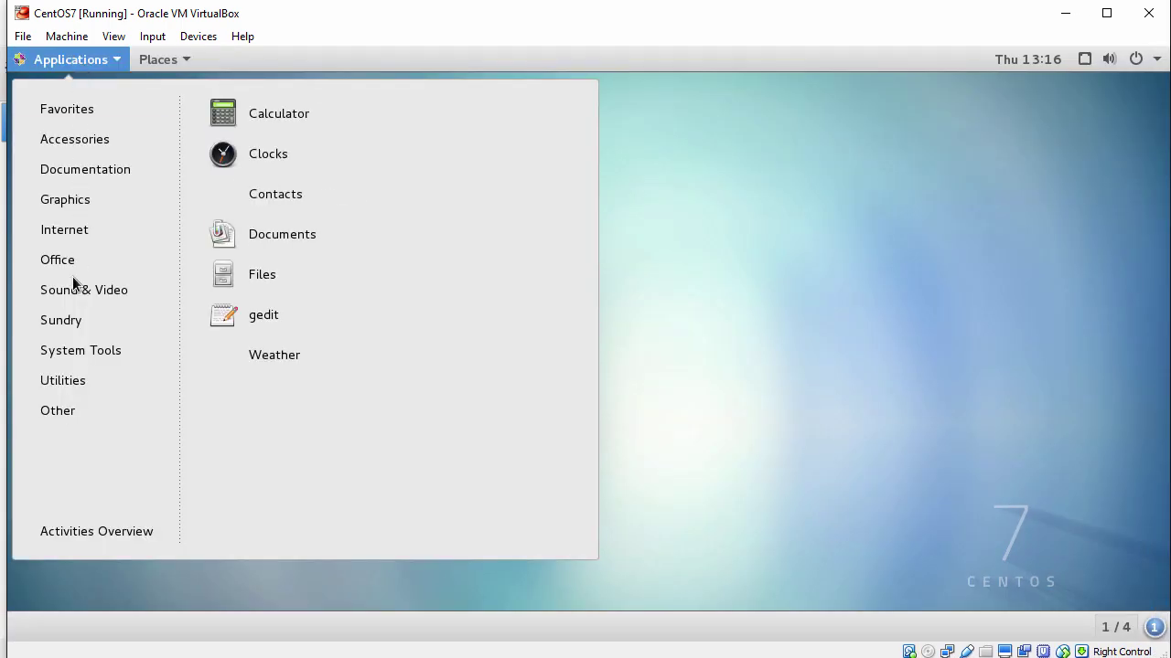
mouse_move(172, 57)
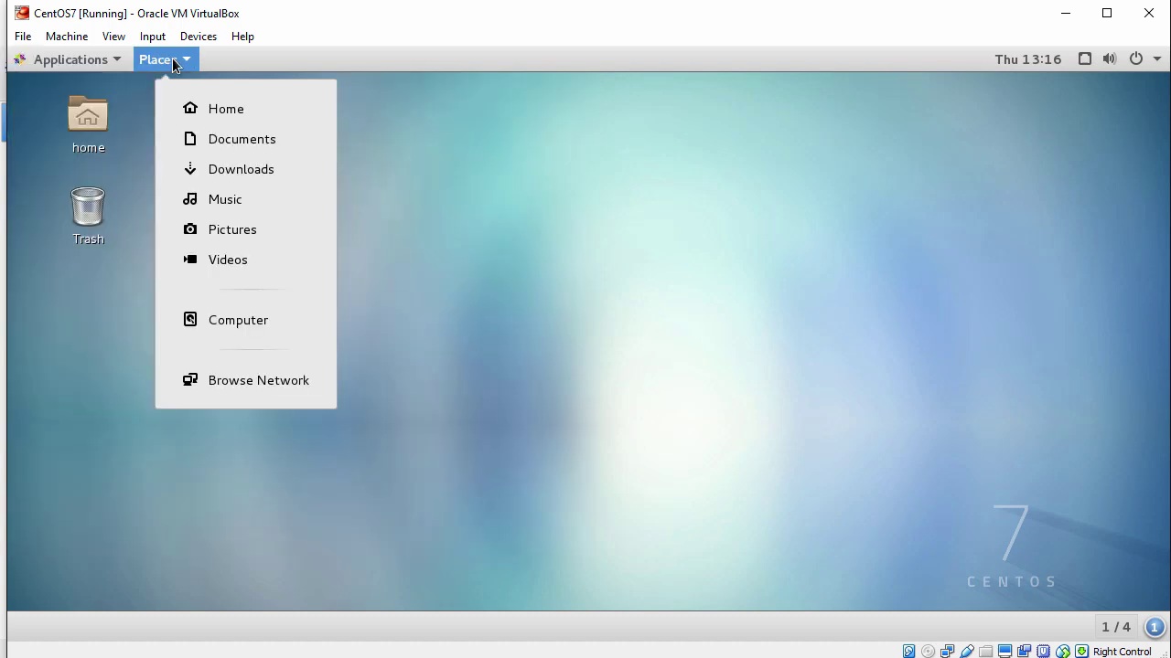
mouse_move(62, 63)
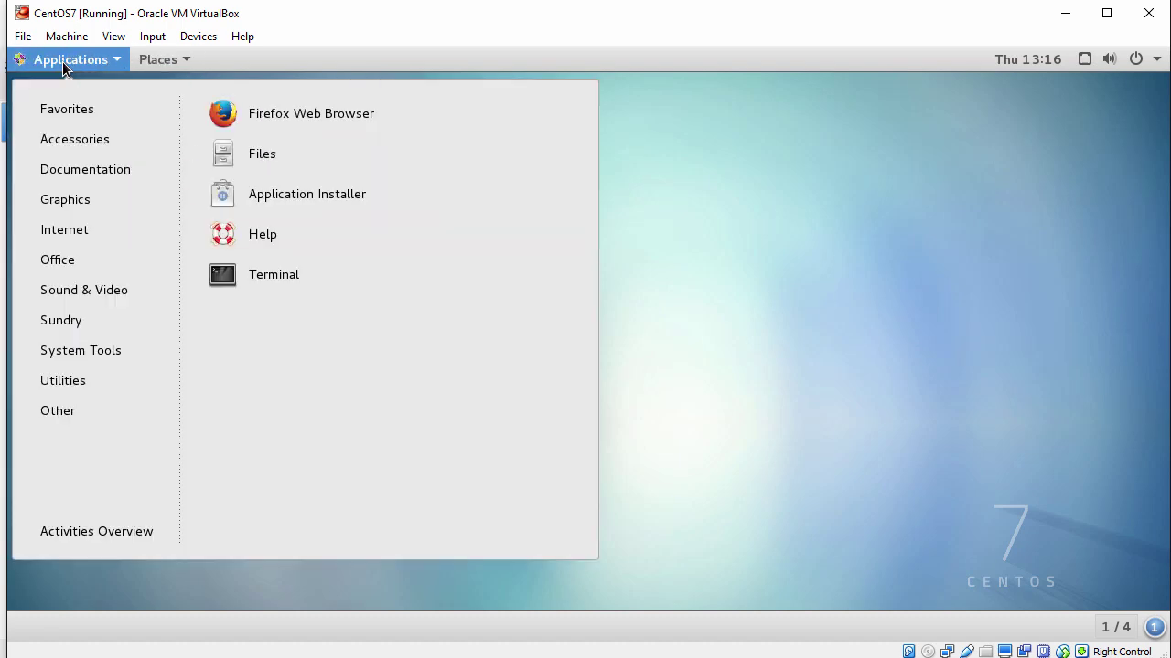
left_click(285, 122)
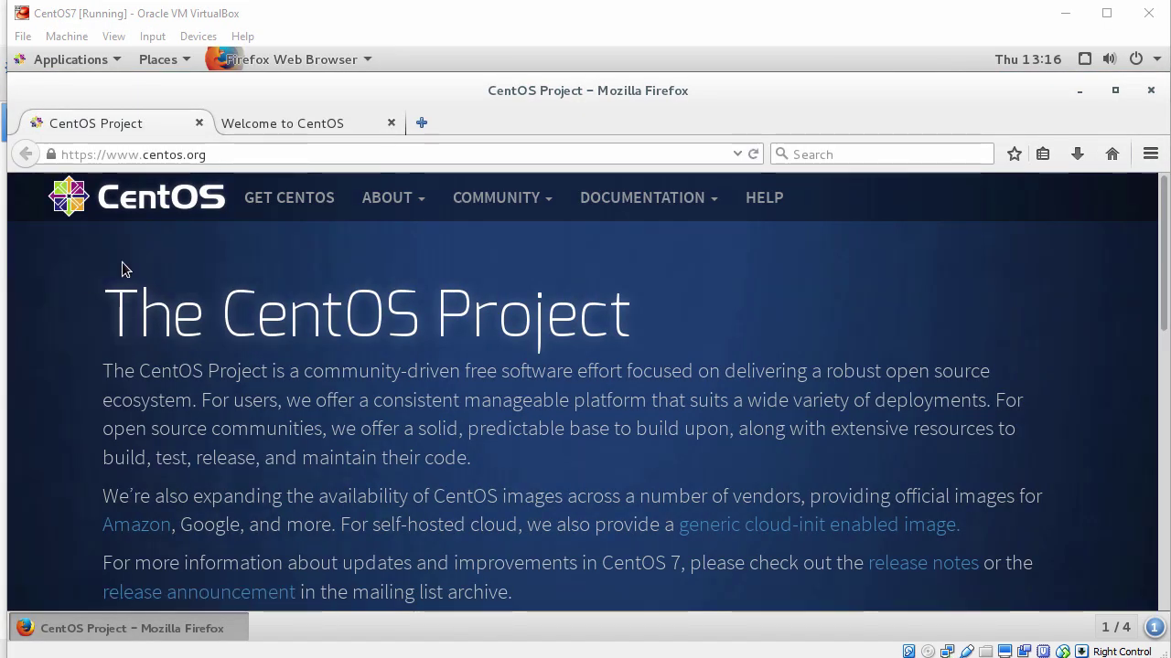
Step: Paste host clipboard text into Firefox's address bar, then close Firefox and both tabs
left_click_drag(220, 155, 57, 155)
right_click(155, 162)
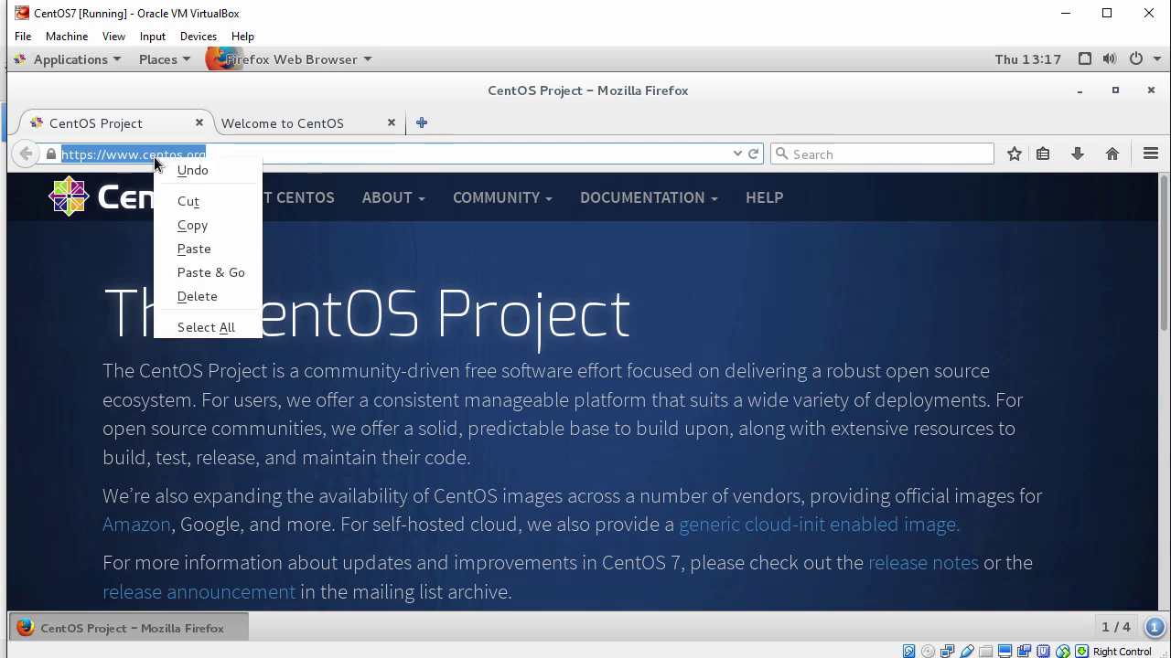
left_click(194, 248)
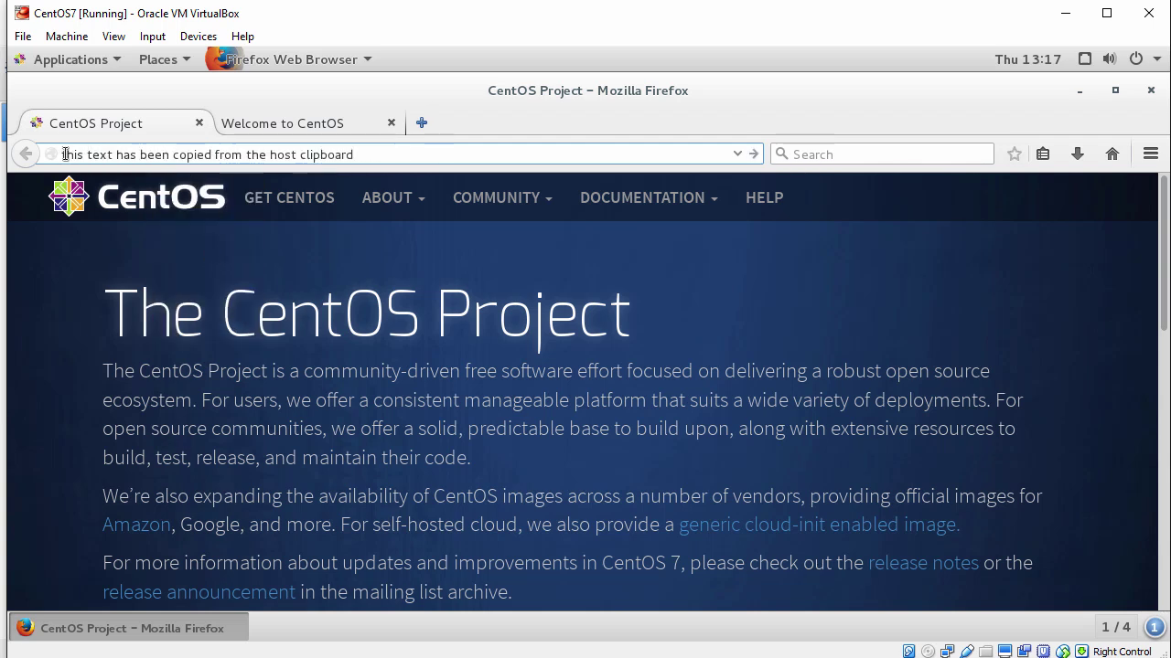
left_click_drag(59, 155, 411, 155)
left_click(412, 154)
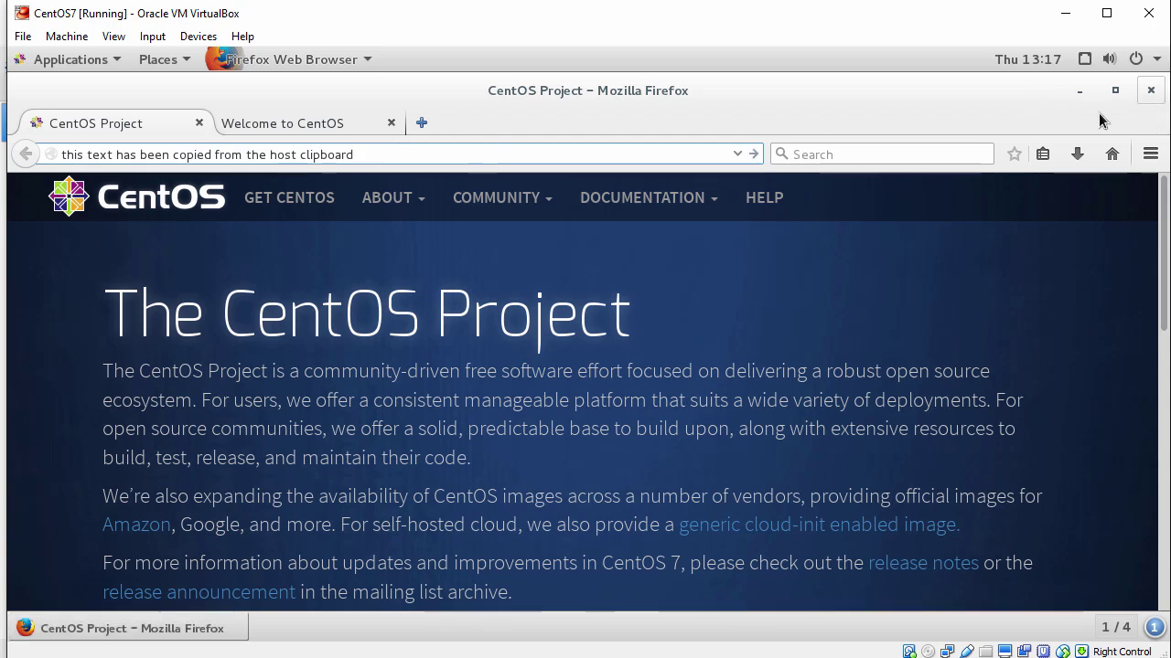
left_click(1150, 90)
left_click(765, 390)
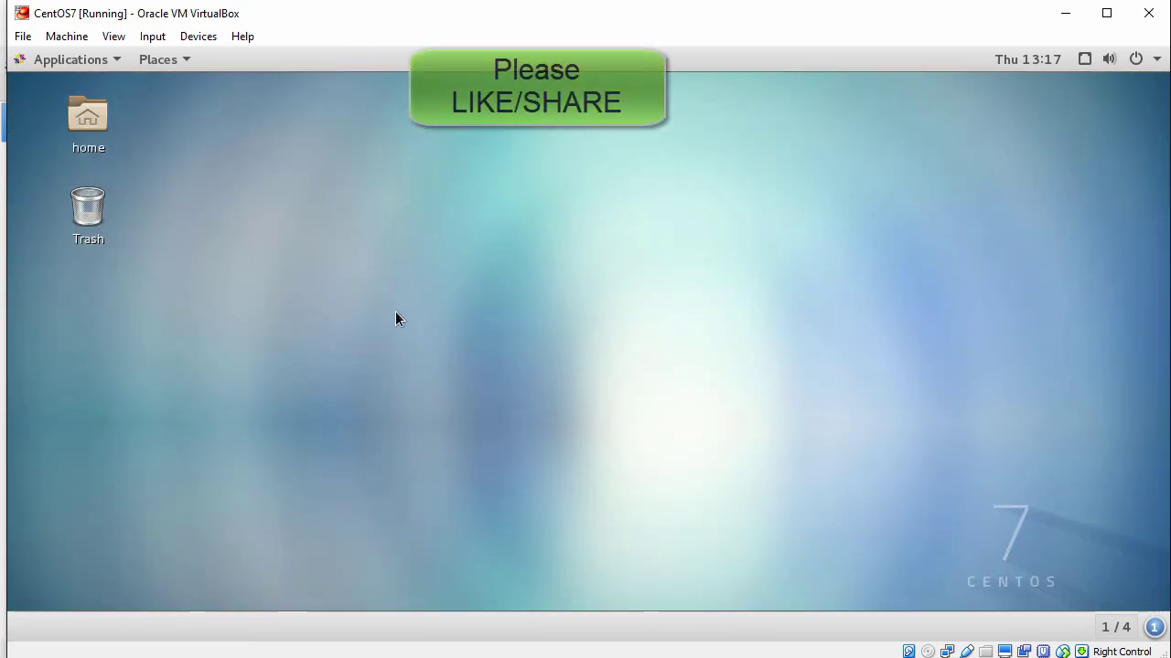
Step: Drag Drag-Drop-File.txt from the host into the guest's Home folder, then close it
double_click(96, 115)
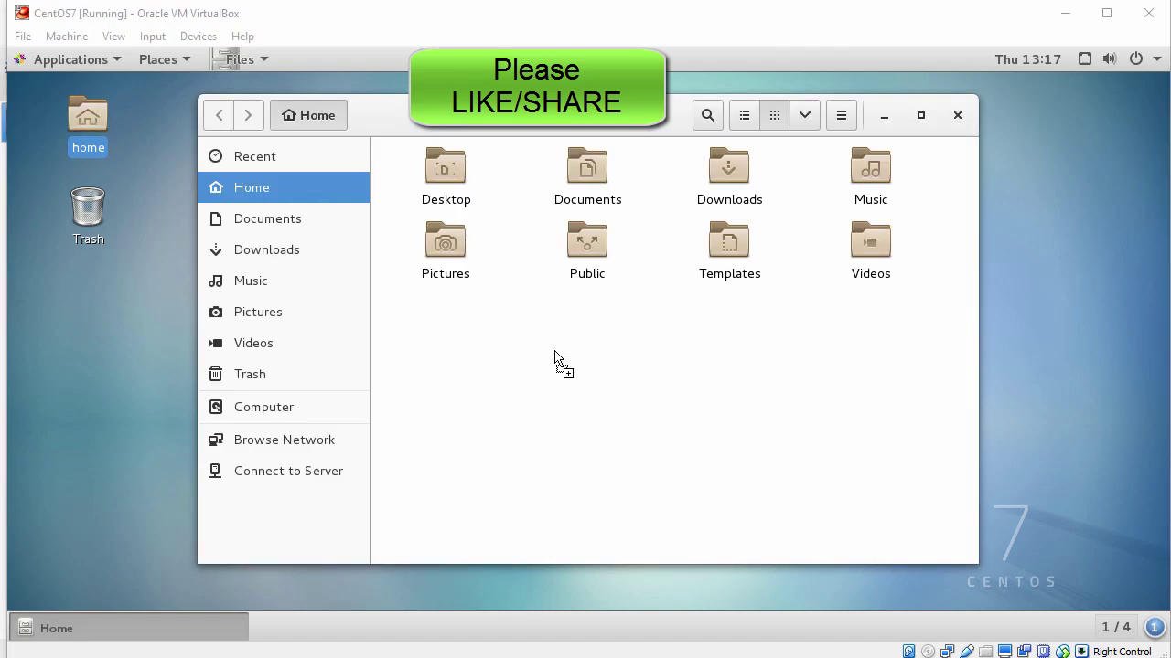
left_click_drag(555, 356, 562, 356)
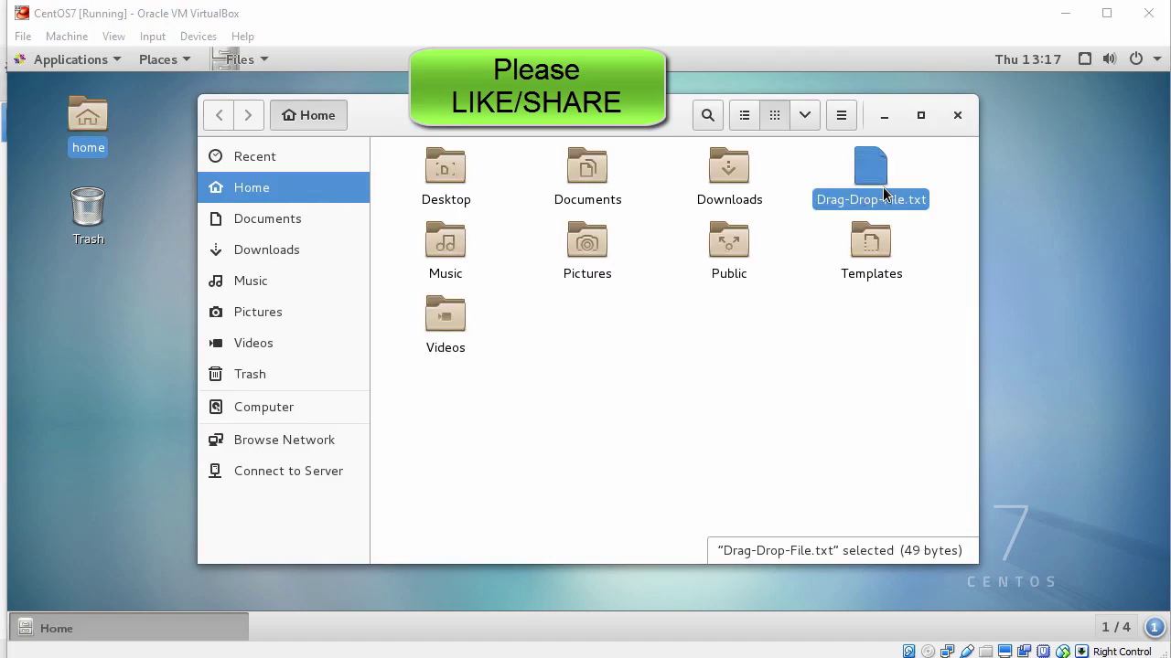
left_click(917, 213)
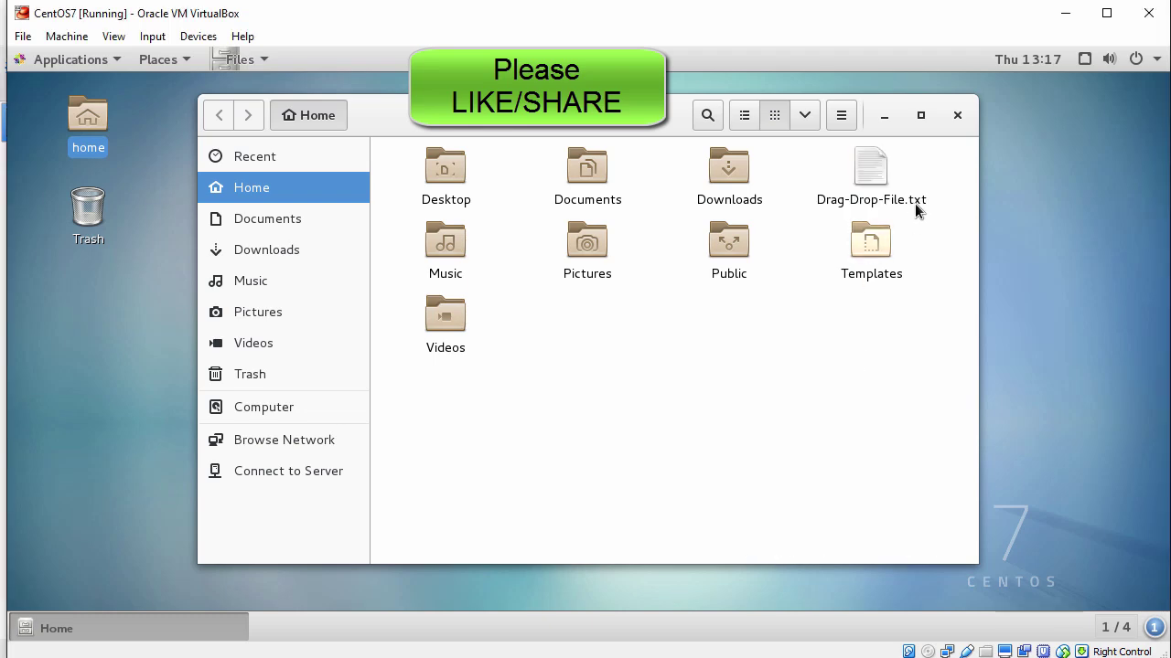
left_click(959, 116)
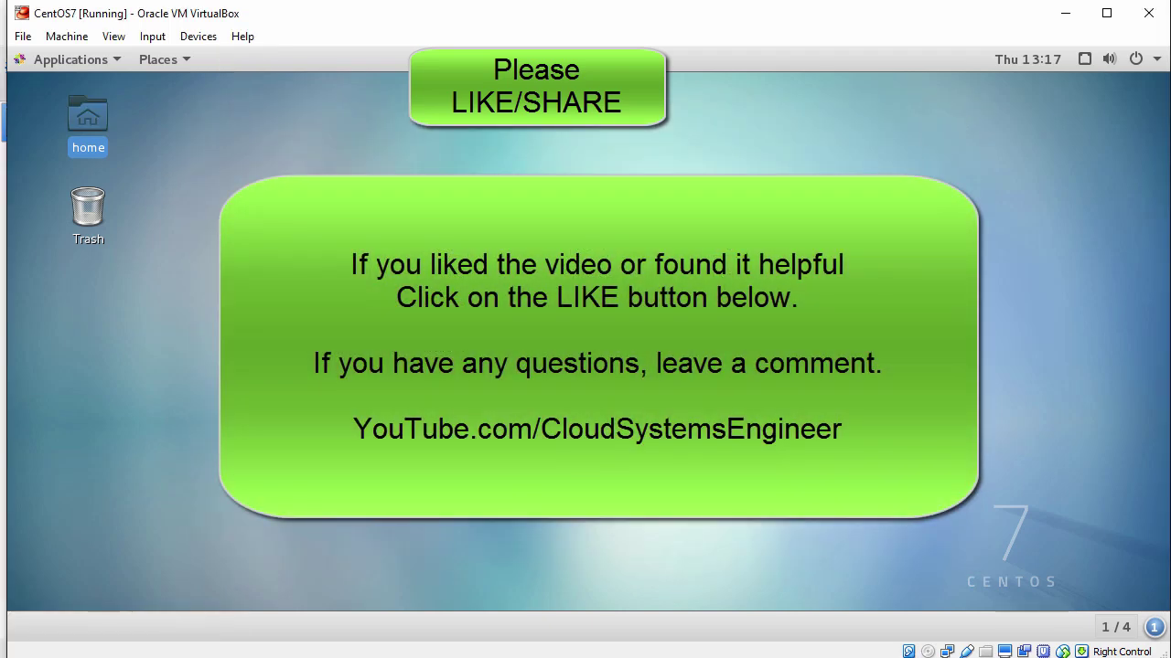